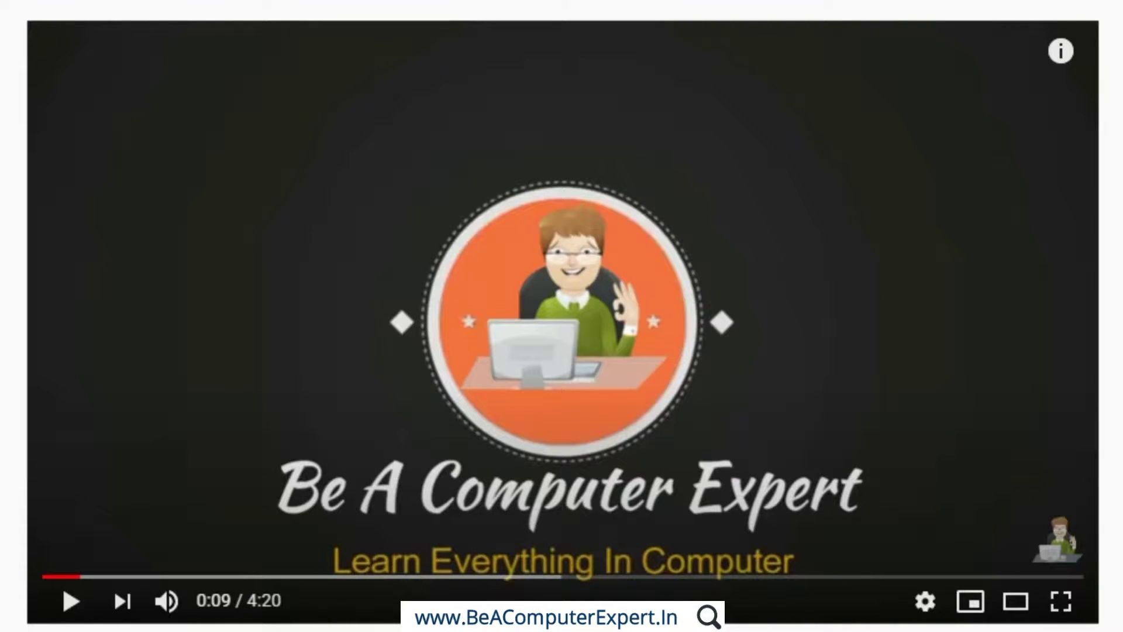
Step: Subscribe to the tutorial channel with All upload notifications, then view its Playlists
{"action": "scroll", "coordinate": [562, 316], "scroll_direction": "down", "scroll_amount": 1}
{"action": "scroll", "coordinate": [561, 316], "scroll_direction": "down", "scroll_amount": 3}
{"action": "scroll", "coordinate": [562, 316], "scroll_direction": "down", "scroll_amount": 2}
{"action": "scroll", "coordinate": [561, 316], "scroll_direction": "down", "scroll_amount": 1}
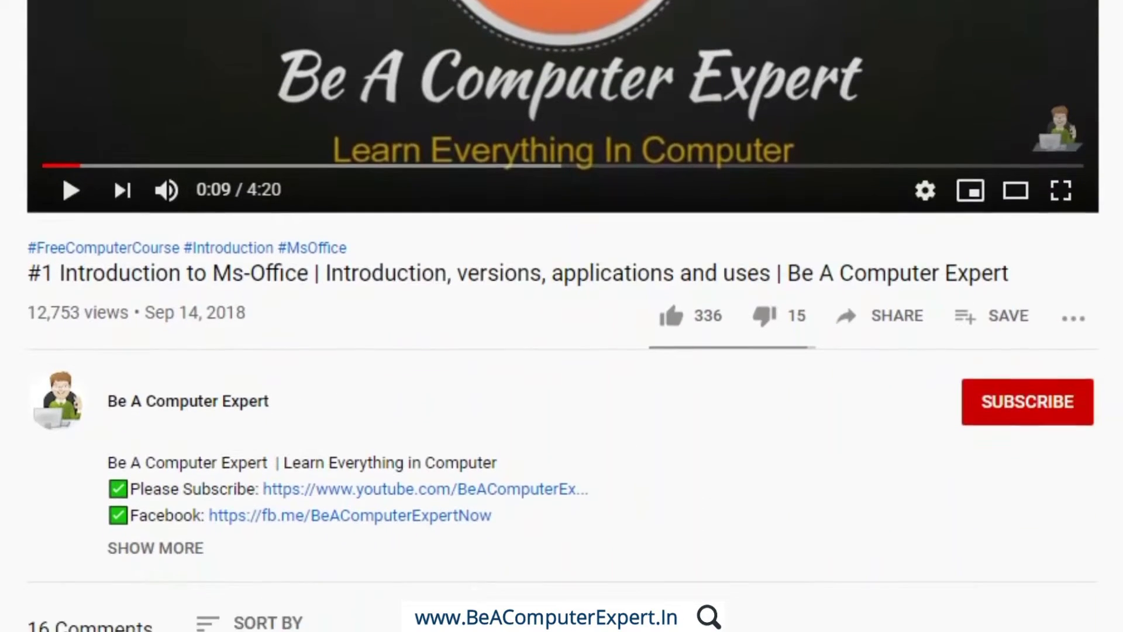
{"action": "left_click", "coordinate": [1010, 403]}
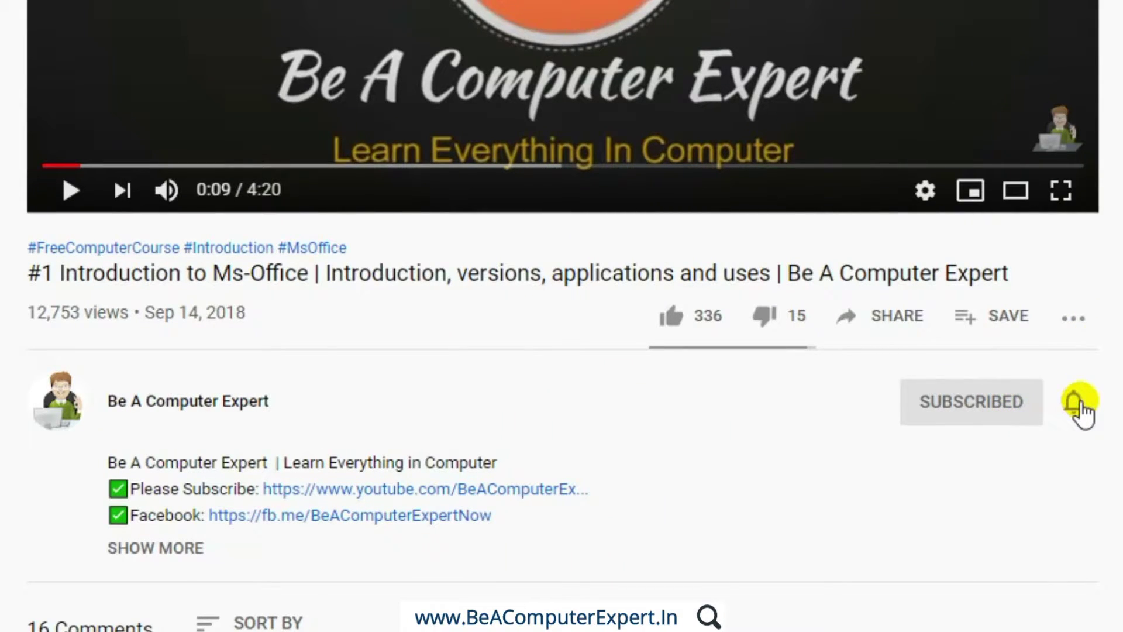
{"action": "left_click", "coordinate": [1076, 403]}
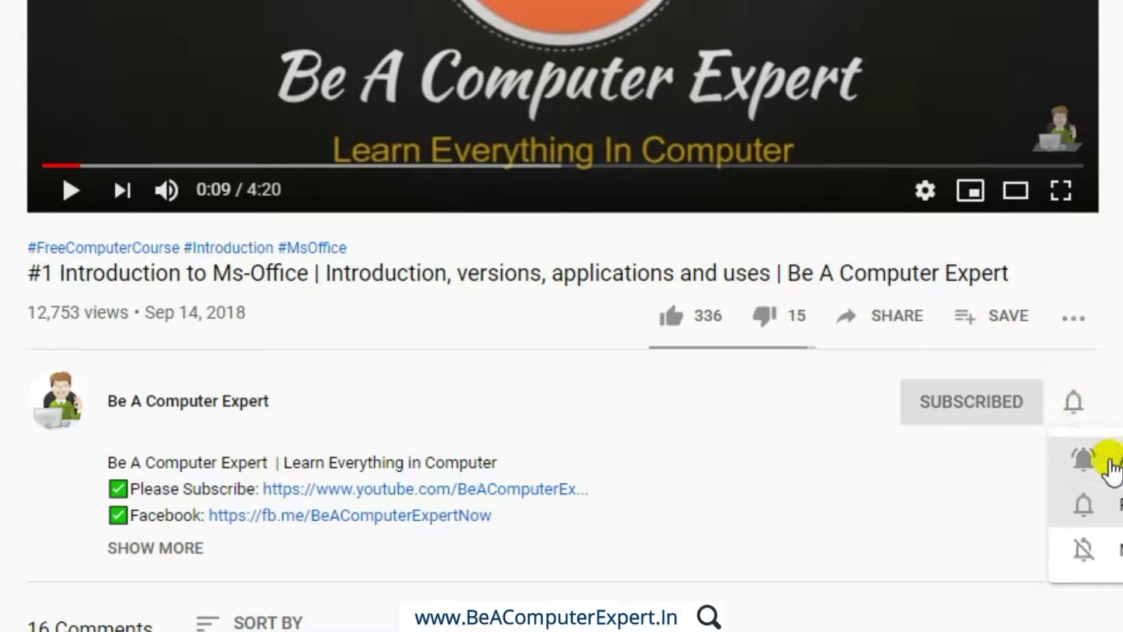
{"action": "left_click", "coordinate": [1111, 463]}
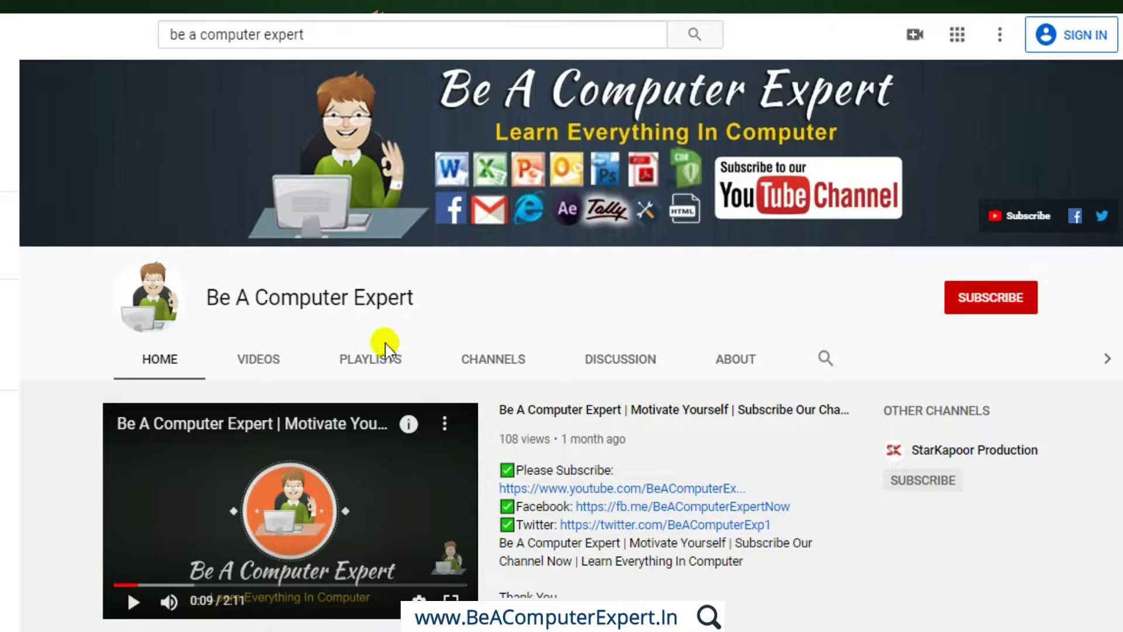
{"action": "left_click", "coordinate": [367, 360]}
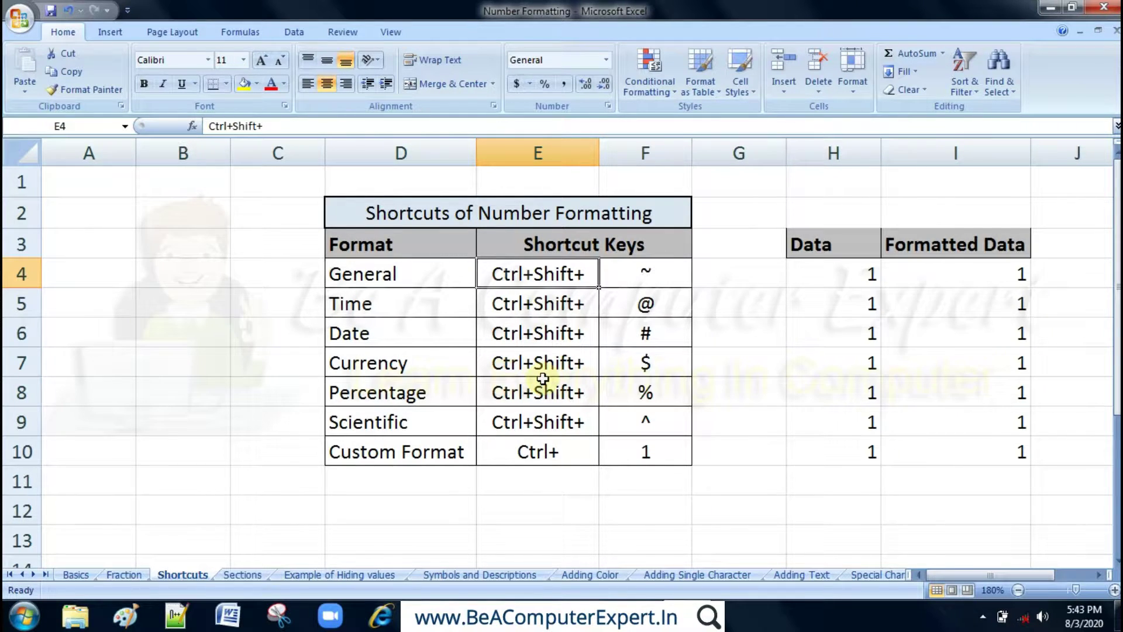
{"action": "left_click", "coordinate": [605, 59]}
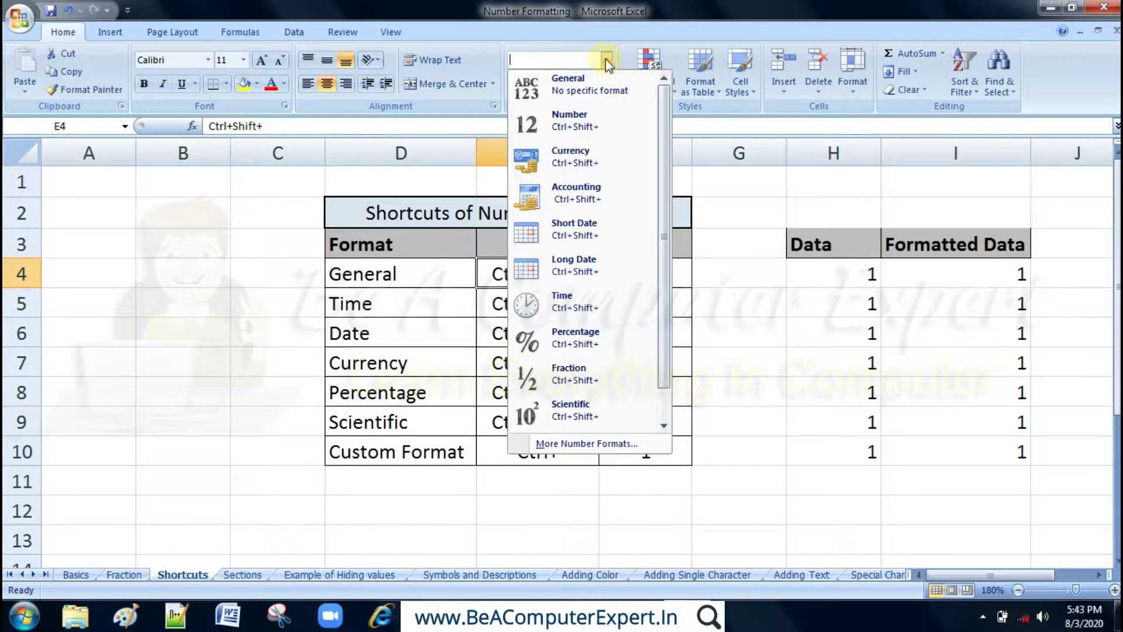
{"action": "left_click", "coordinate": [605, 58]}
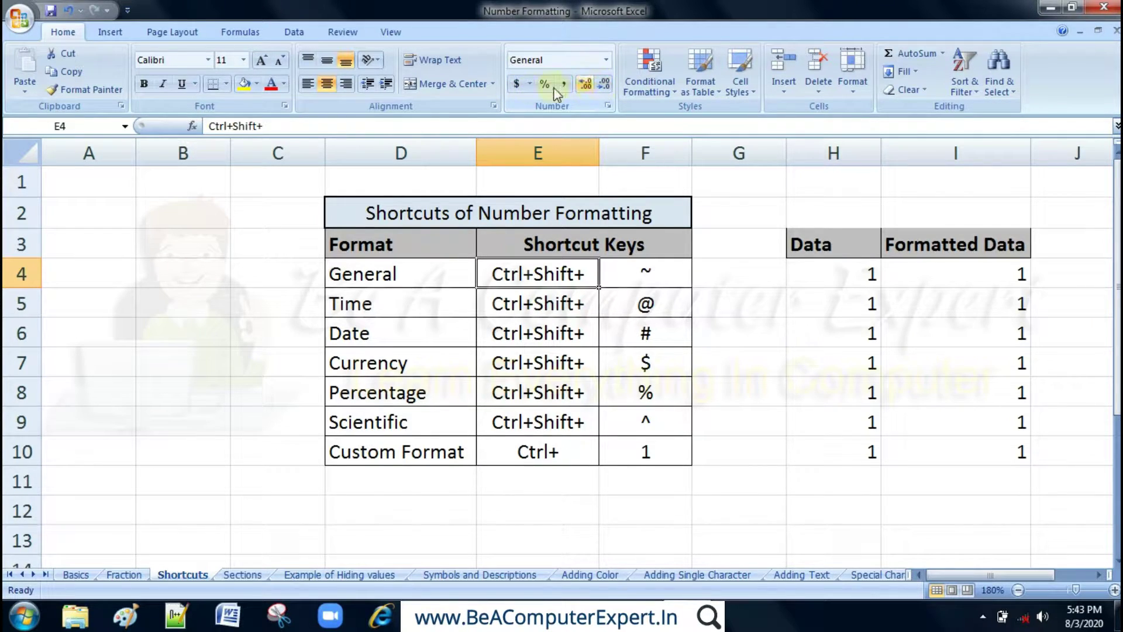
{"action": "left_click", "coordinate": [509, 310]}
{"action": "left_click", "coordinate": [607, 61]}
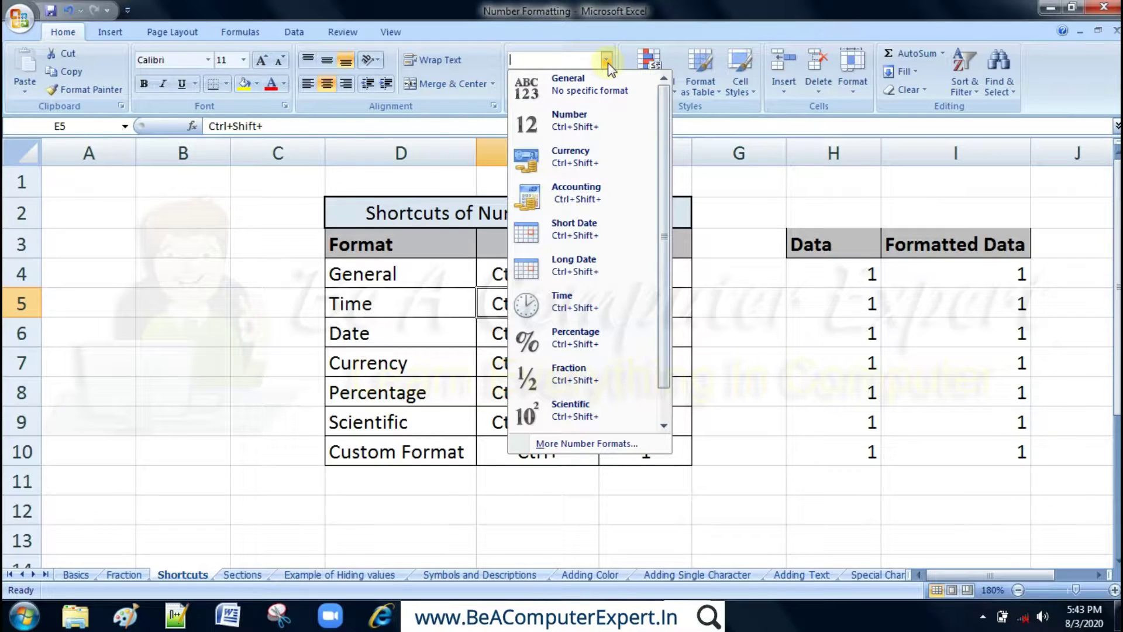
{"action": "left_click", "coordinate": [609, 62]}
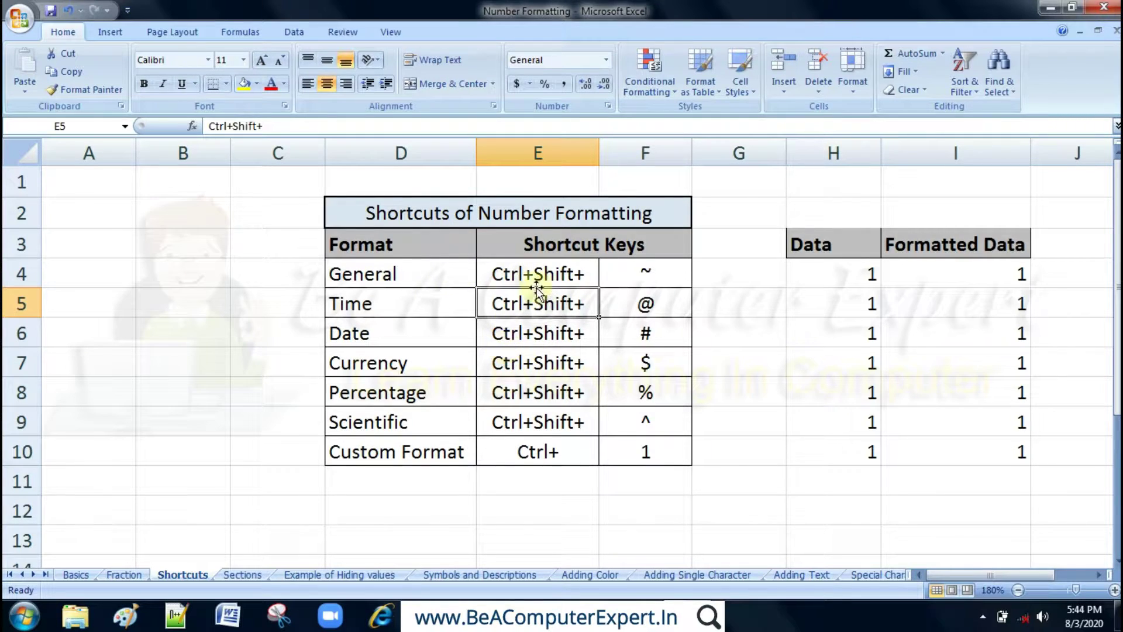
{"action": "left_click", "coordinate": [414, 270]}
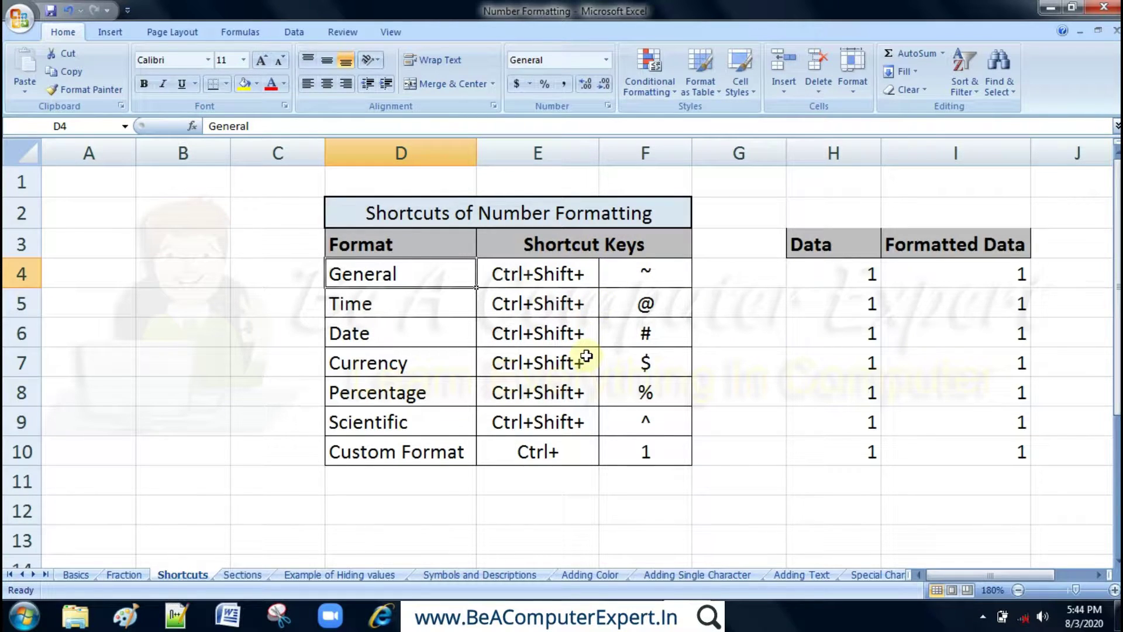
{"action": "left_click", "coordinate": [758, 290]}
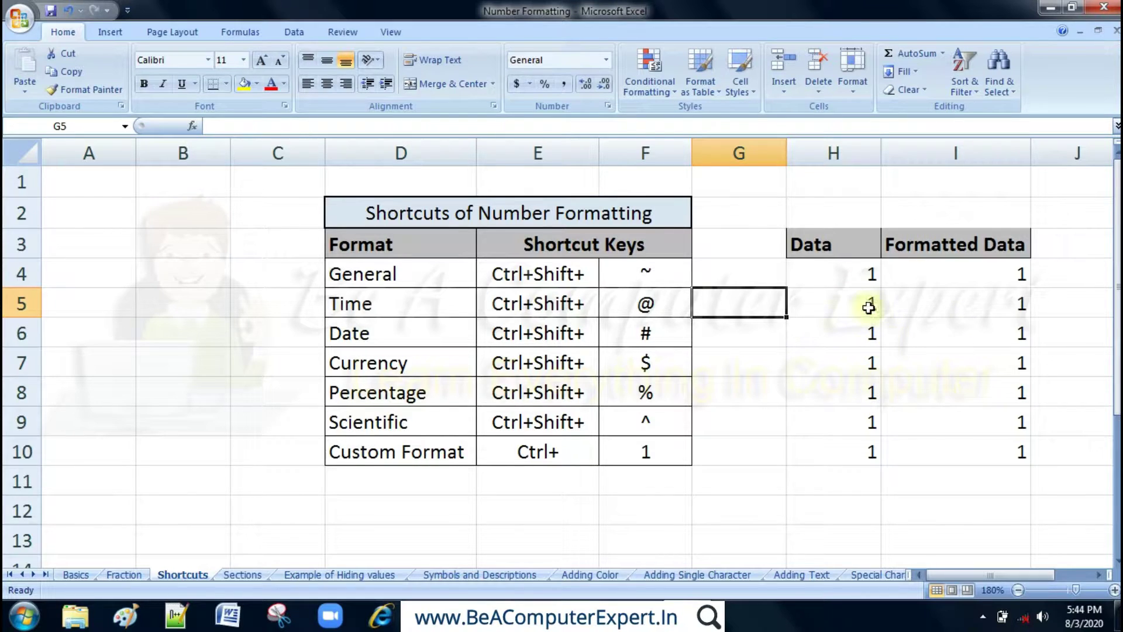
{"action": "left_click", "coordinate": [860, 275]}
{"action": "double_click", "coordinate": [860, 275]}
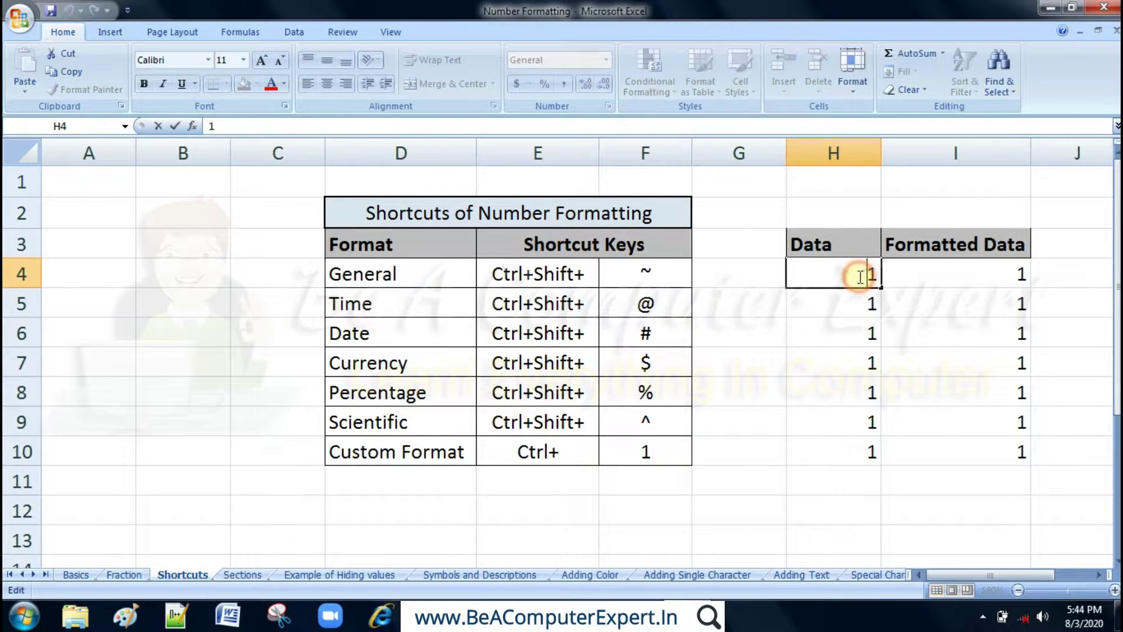
{"action": "left_click", "coordinate": [836, 305]}
{"action": "left_click", "coordinate": [838, 352]}
{"action": "left_click", "coordinate": [845, 419]}
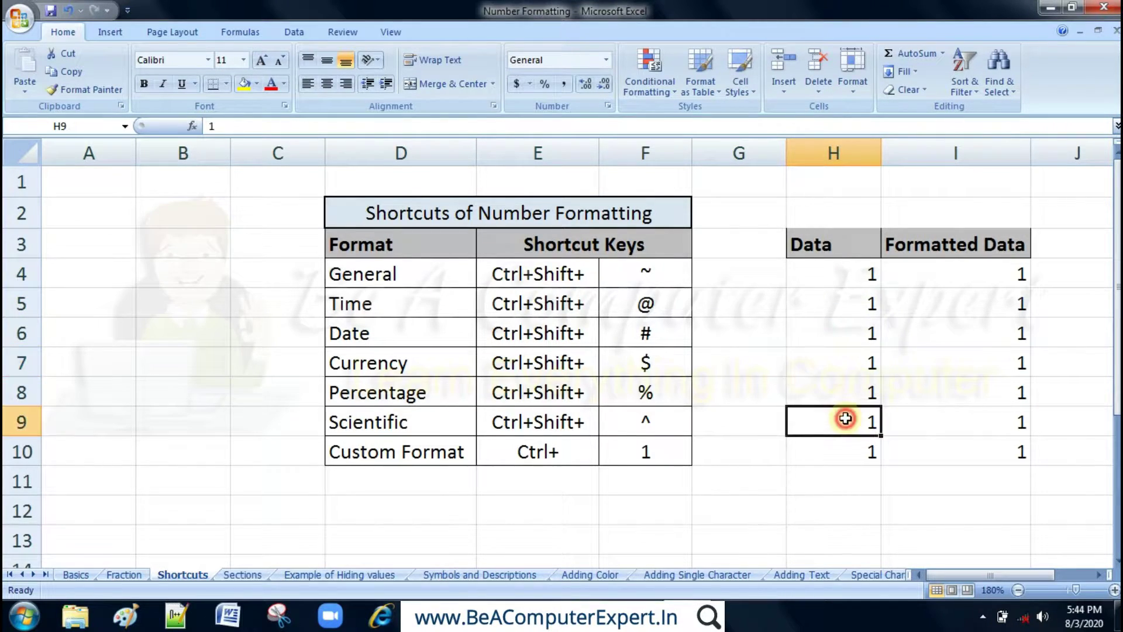
{"action": "left_click", "coordinate": [974, 301]}
{"action": "left_click", "coordinate": [993, 349]}
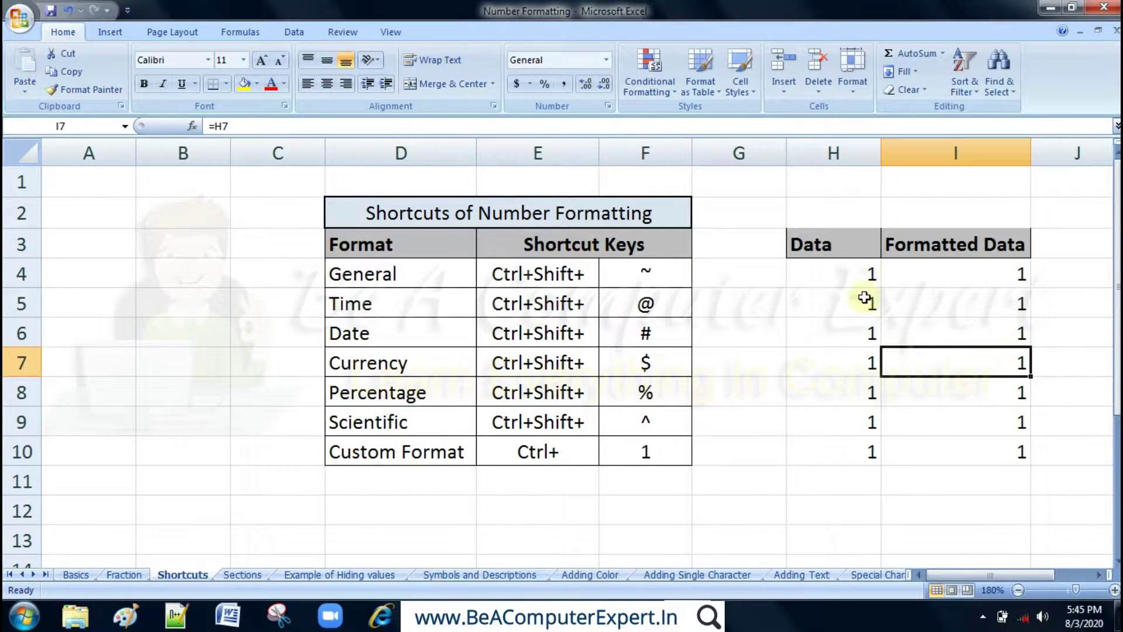
{"action": "left_click", "coordinate": [973, 278]}
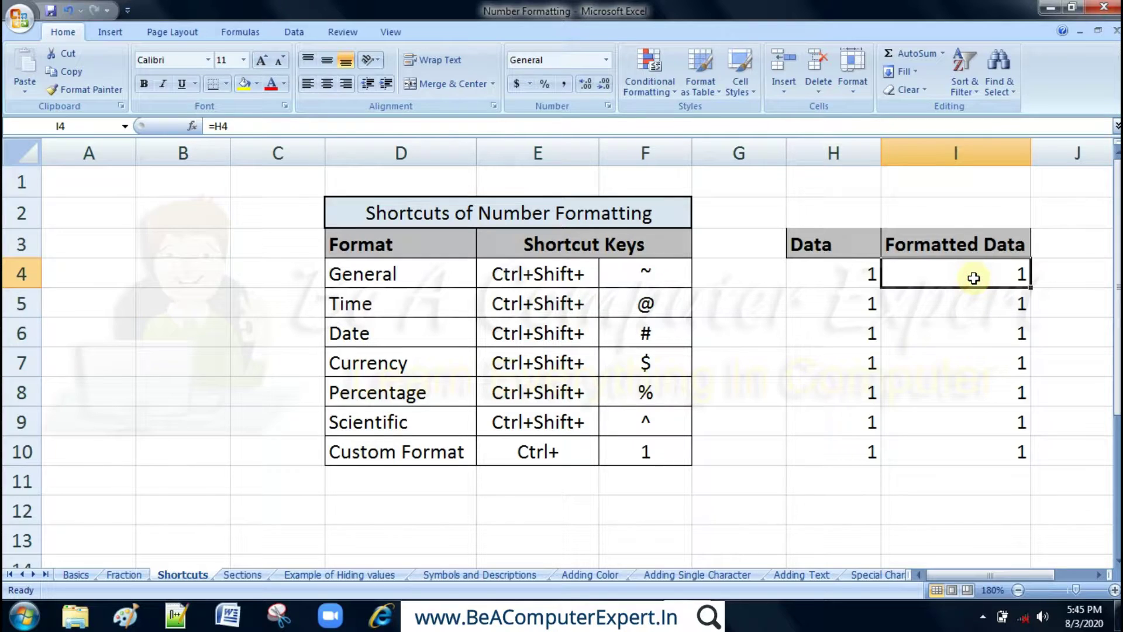
{"action": "left_click", "coordinate": [967, 447], "text": "shift"}
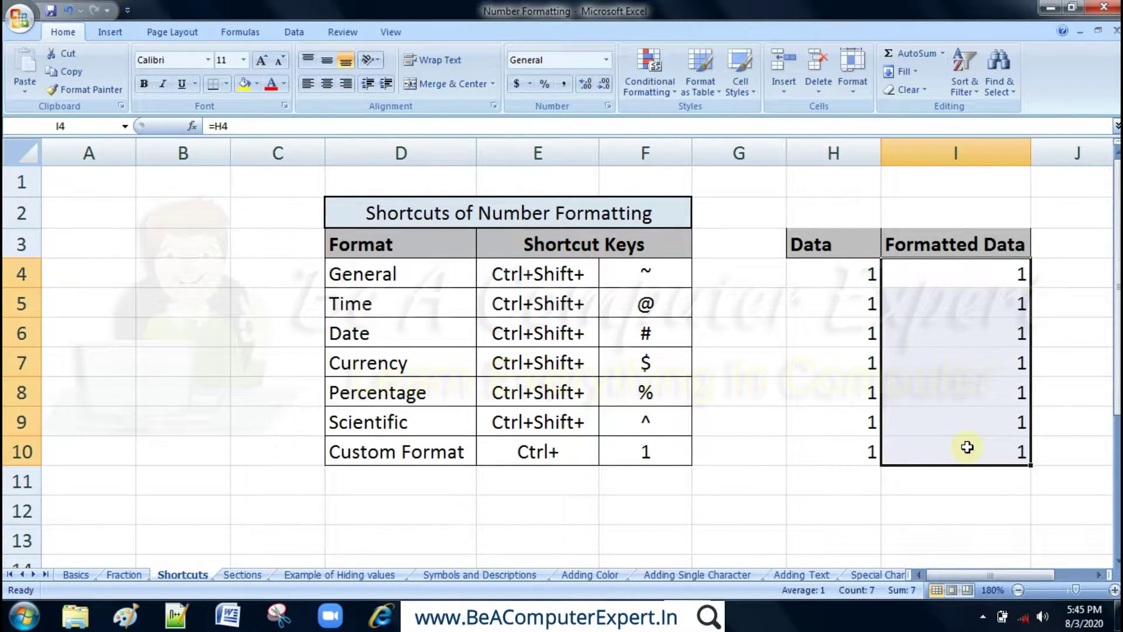
{"action": "left_click", "coordinate": [836, 272]}
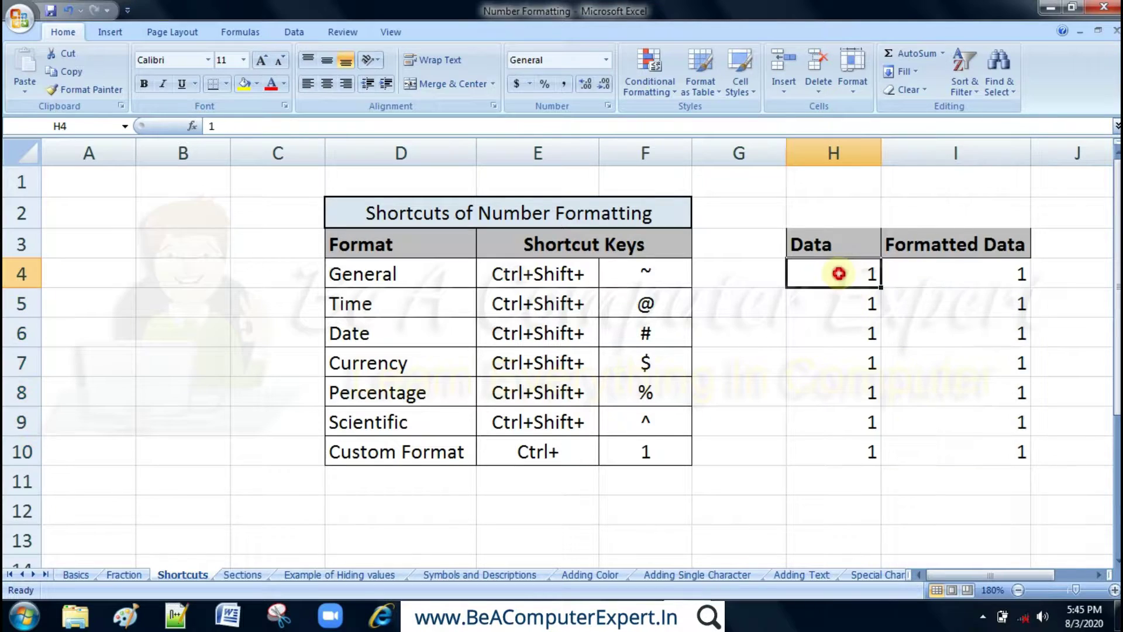
{"action": "left_click", "coordinate": [838, 438], "text": "shift"}
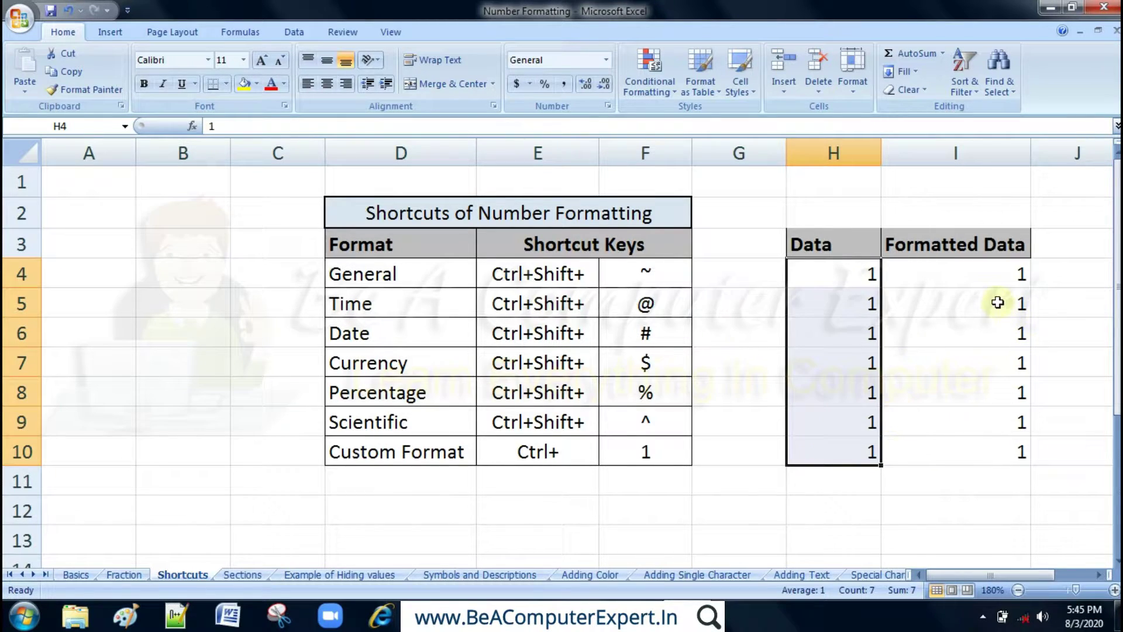
{"action": "left_click", "coordinate": [990, 269]}
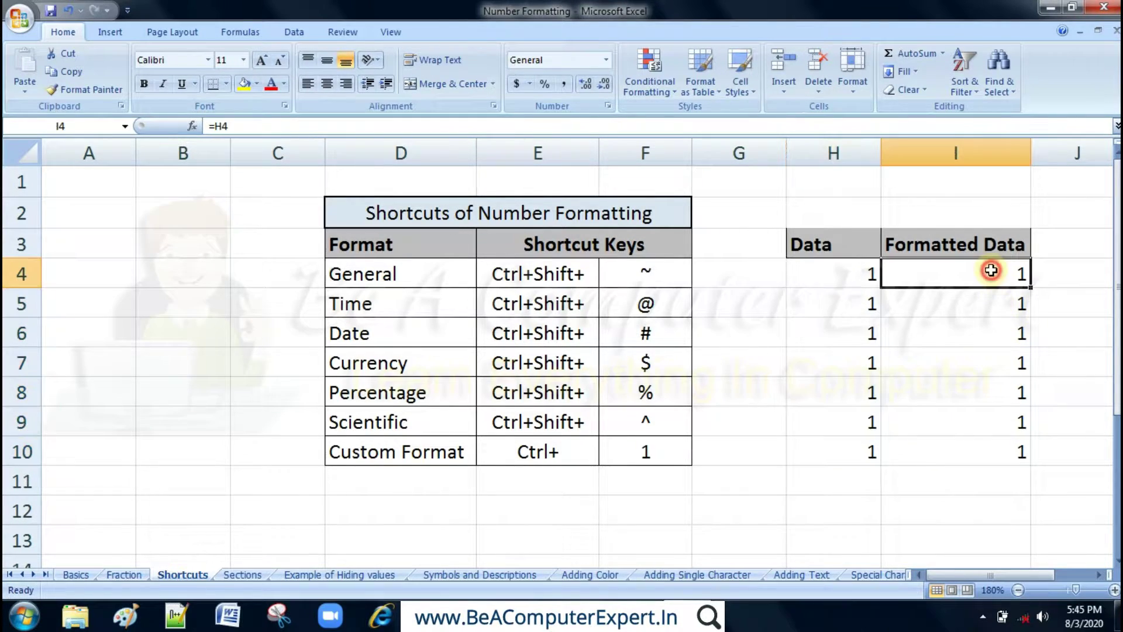
{"action": "left_click", "coordinate": [970, 452], "text": "shift"}
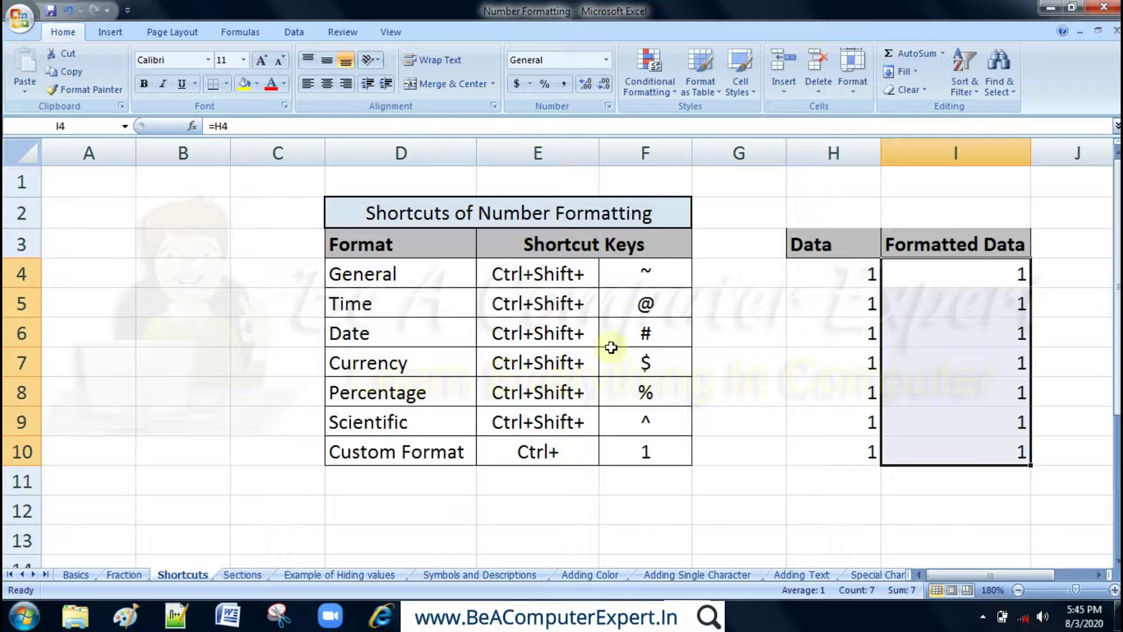
{"action": "left_click", "coordinate": [508, 281]}
{"action": "left_click", "coordinate": [420, 274]}
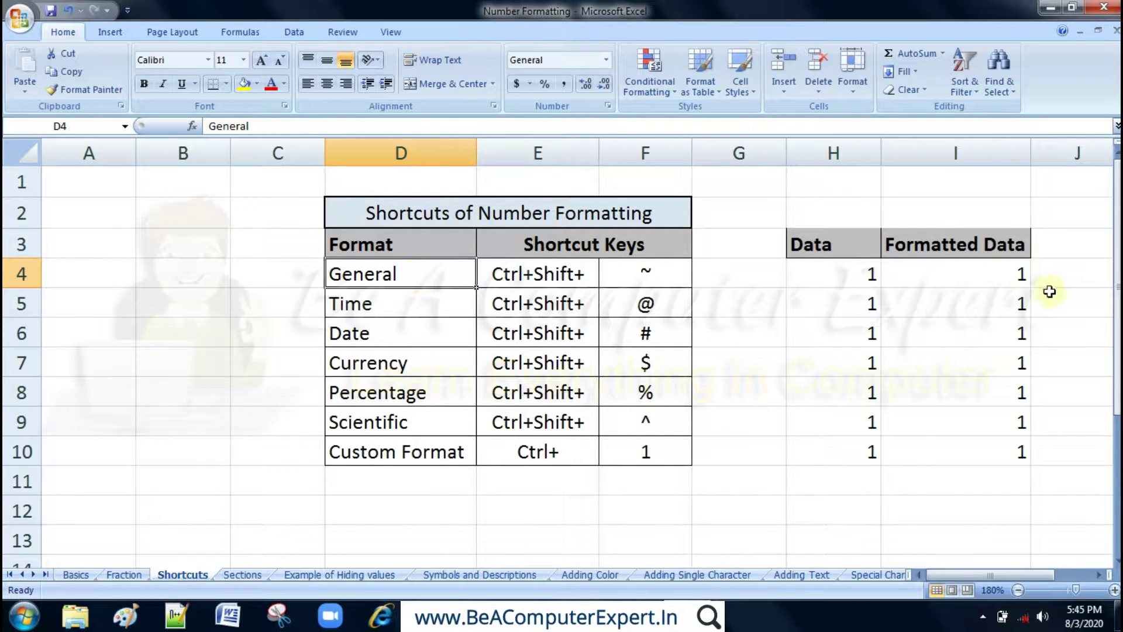
{"action": "left_click", "coordinate": [536, 273]}
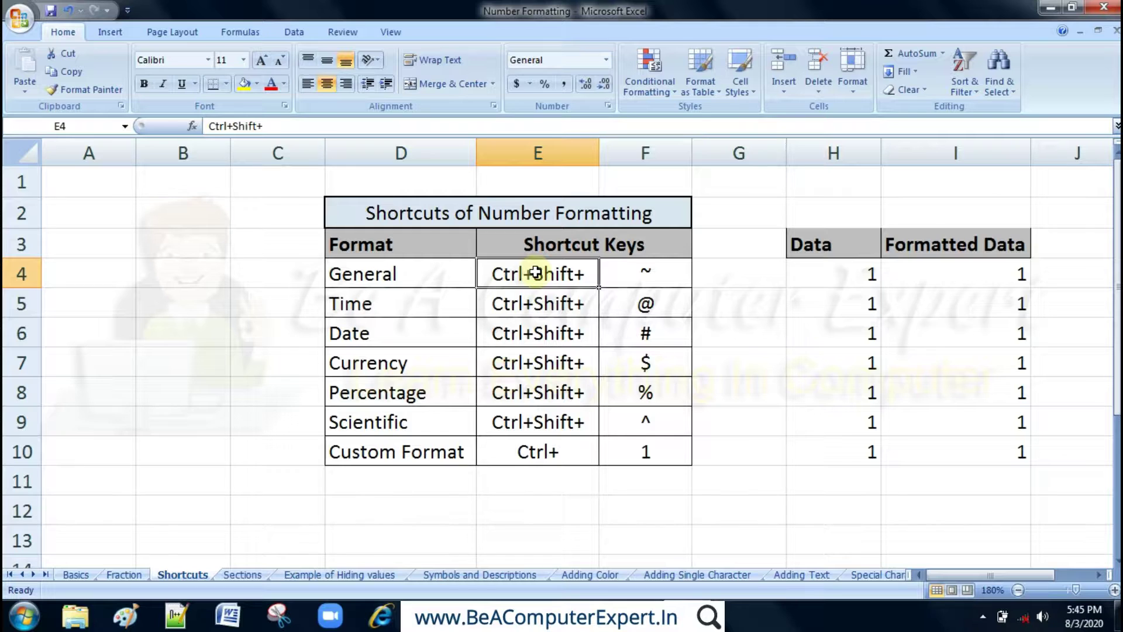
{"action": "left_click", "coordinate": [633, 269]}
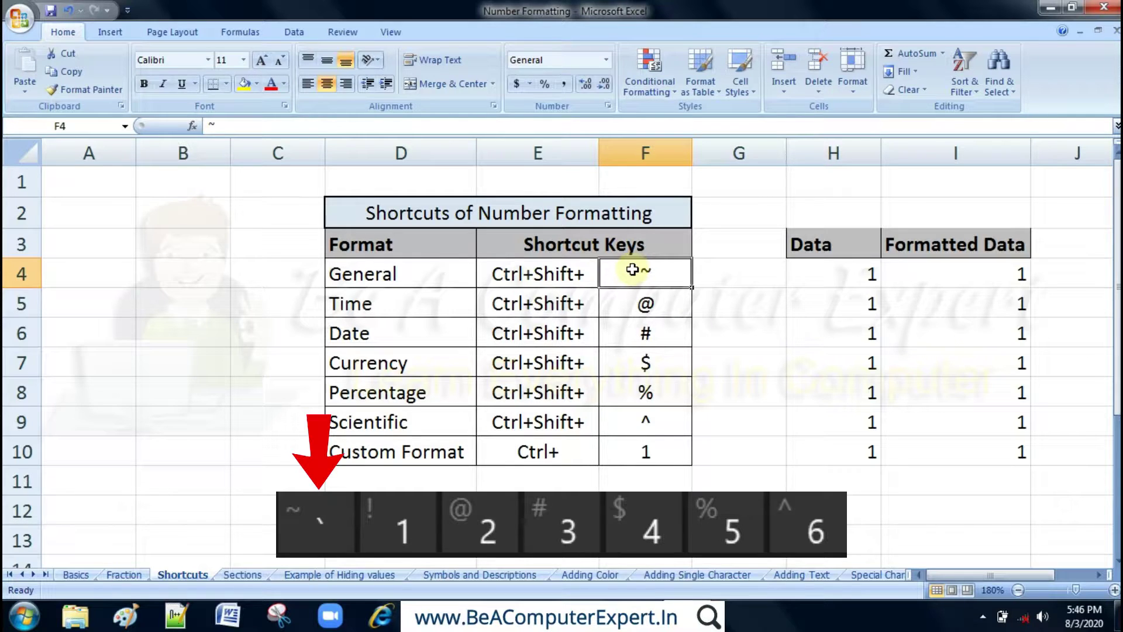
{"action": "left_click", "coordinate": [550, 273]}
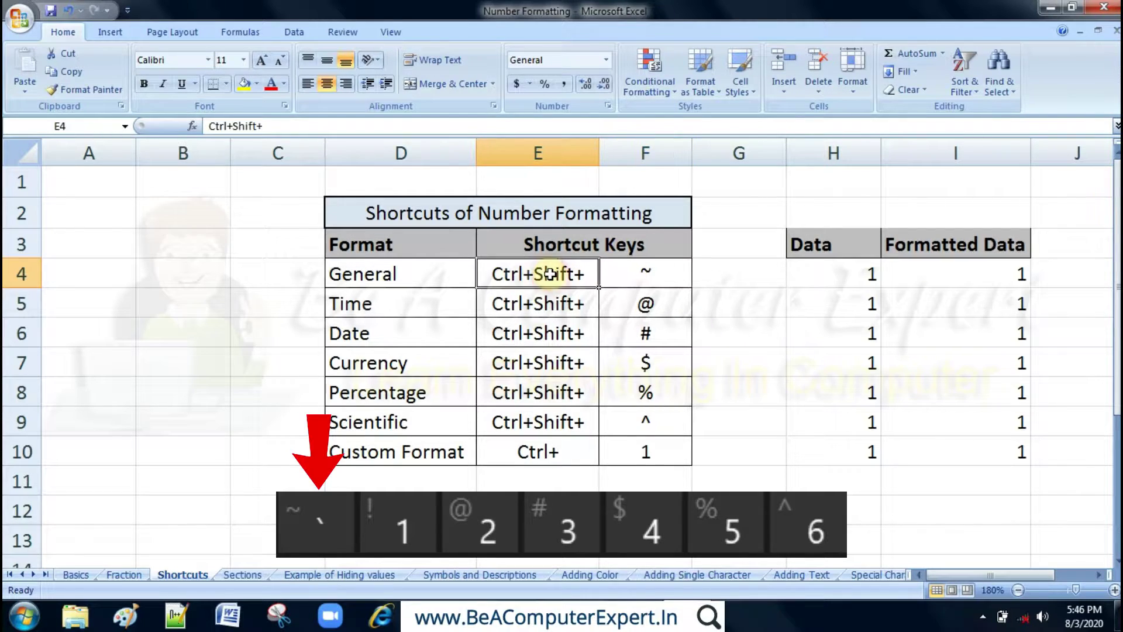
{"action": "left_click", "coordinate": [644, 275]}
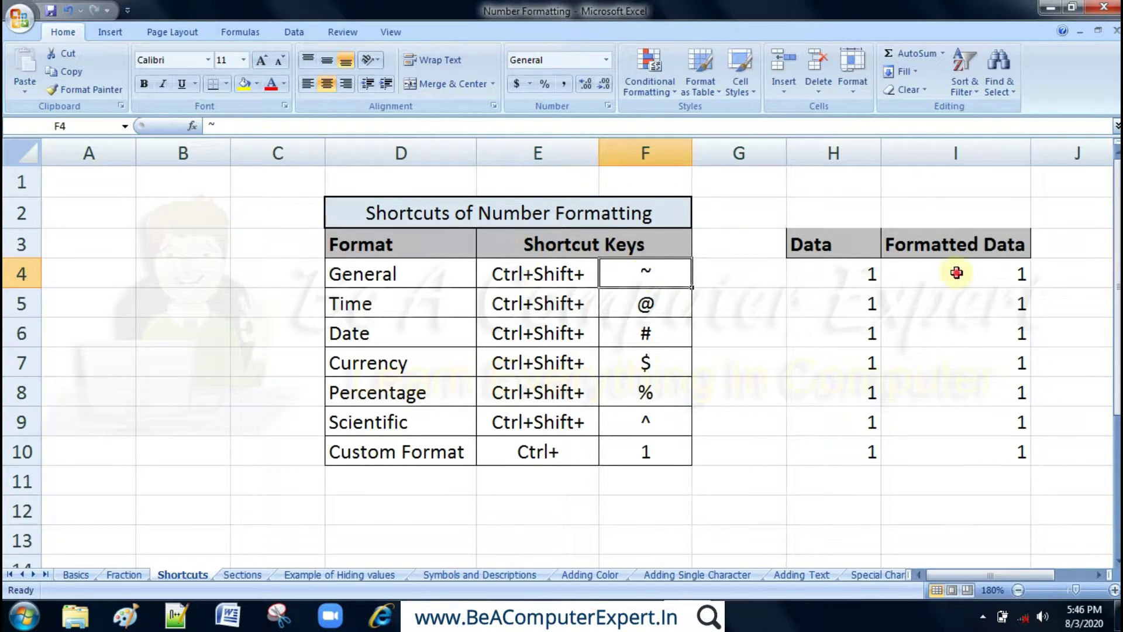
{"action": "left_click_drag", "start_coordinate": [956, 272], "coordinate": [975, 457]}
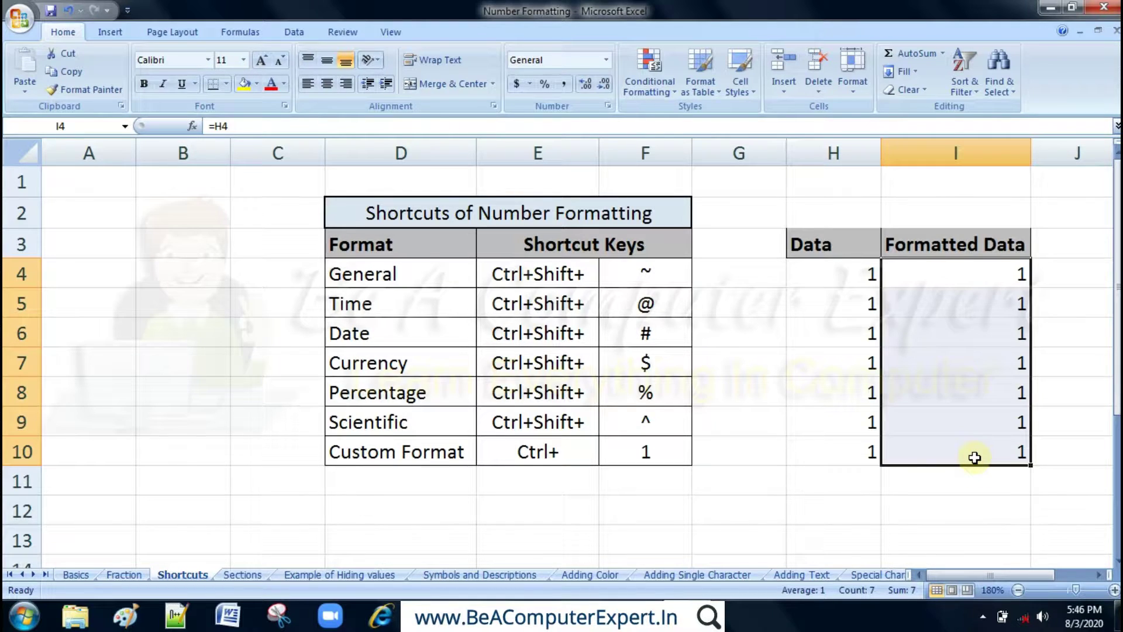
{"action": "left_click", "coordinate": [649, 299]}
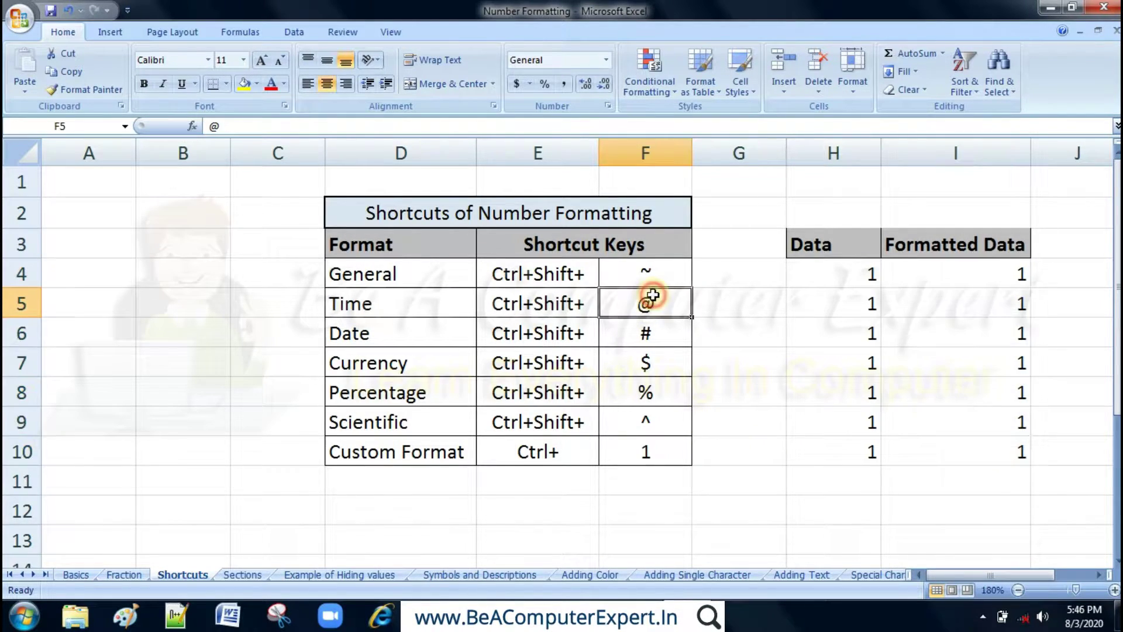
{"action": "left_click_drag", "start_coordinate": [405, 307], "coordinate": [403, 393]}
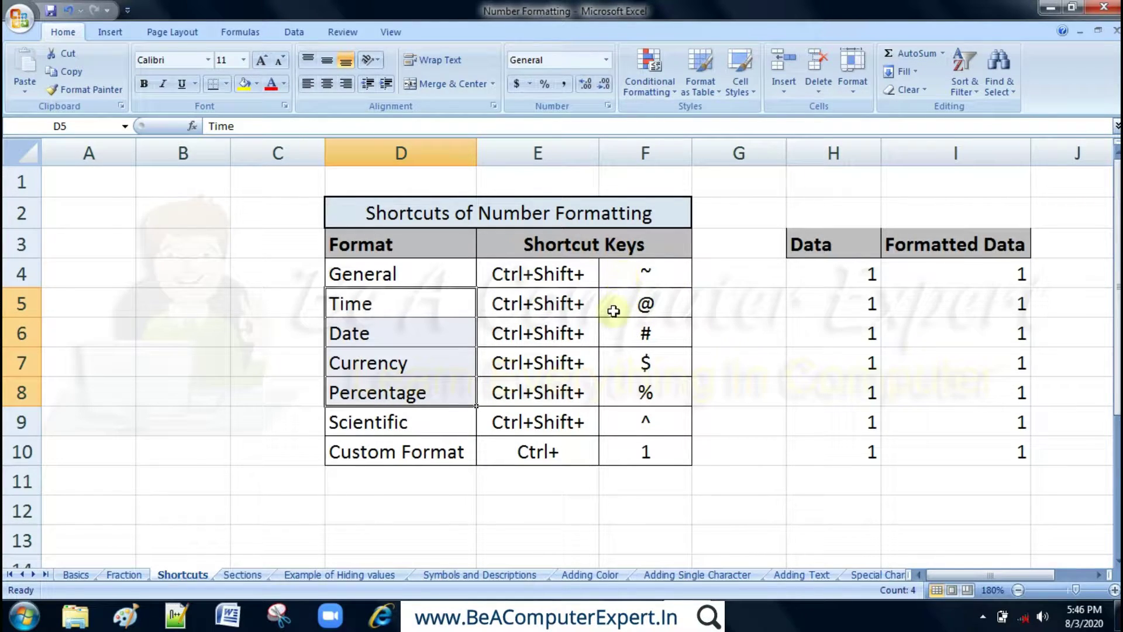
{"action": "left_click", "coordinate": [999, 303]}
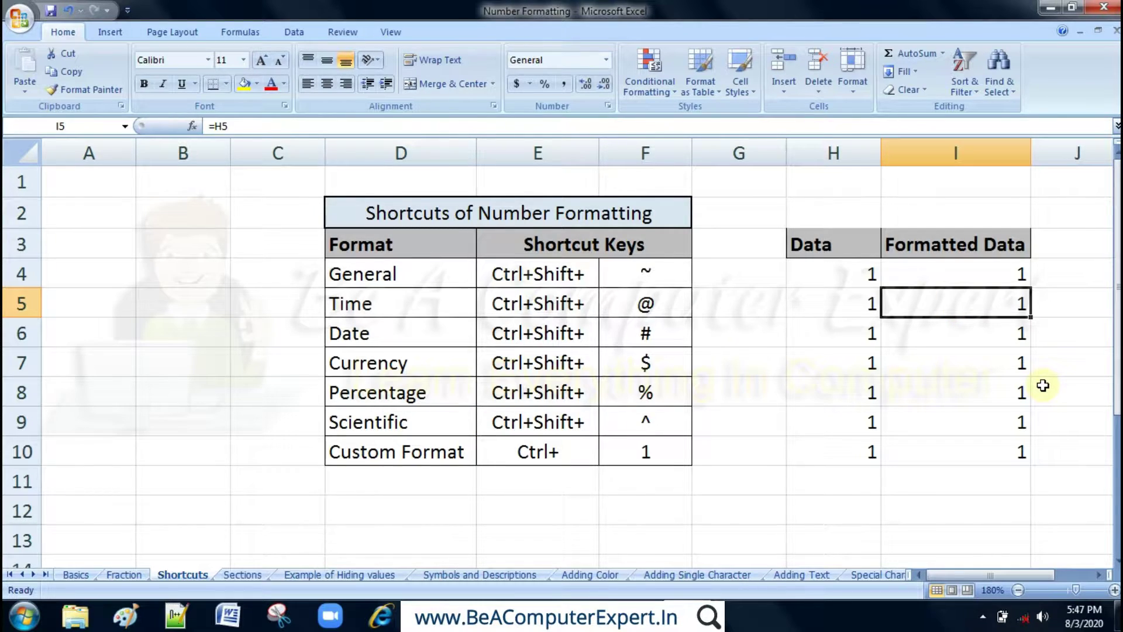
Step: Apply the Time format to I5 and enter 14:00 so it displays 2:00 PM
{"action": "key", "text": "ctrl+shift+2"}
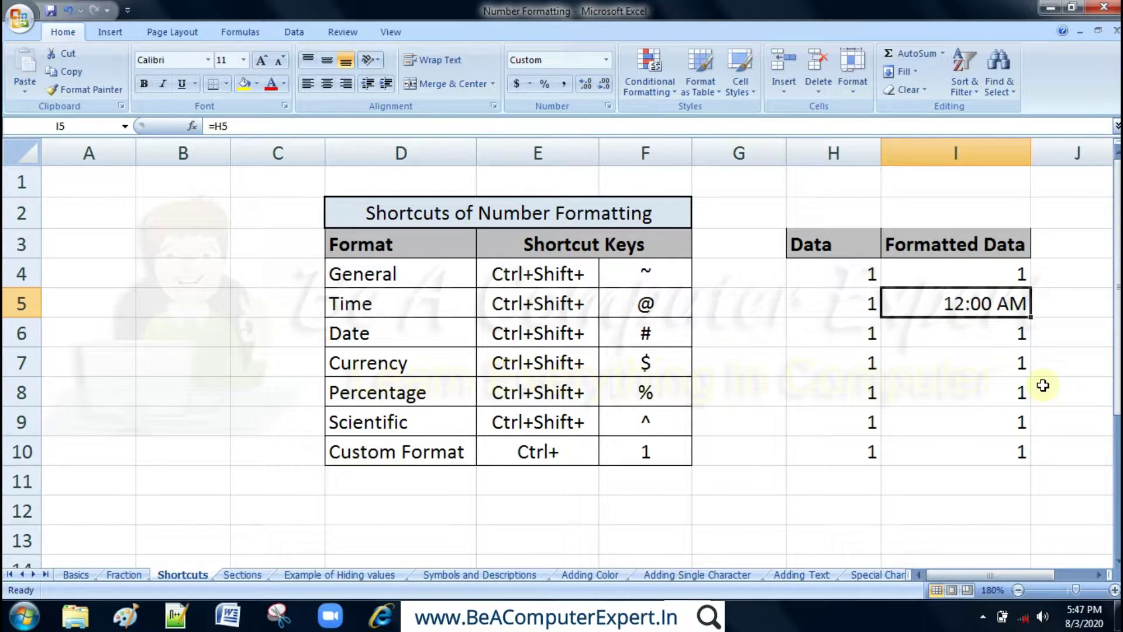
{"action": "type", "text": "1"}
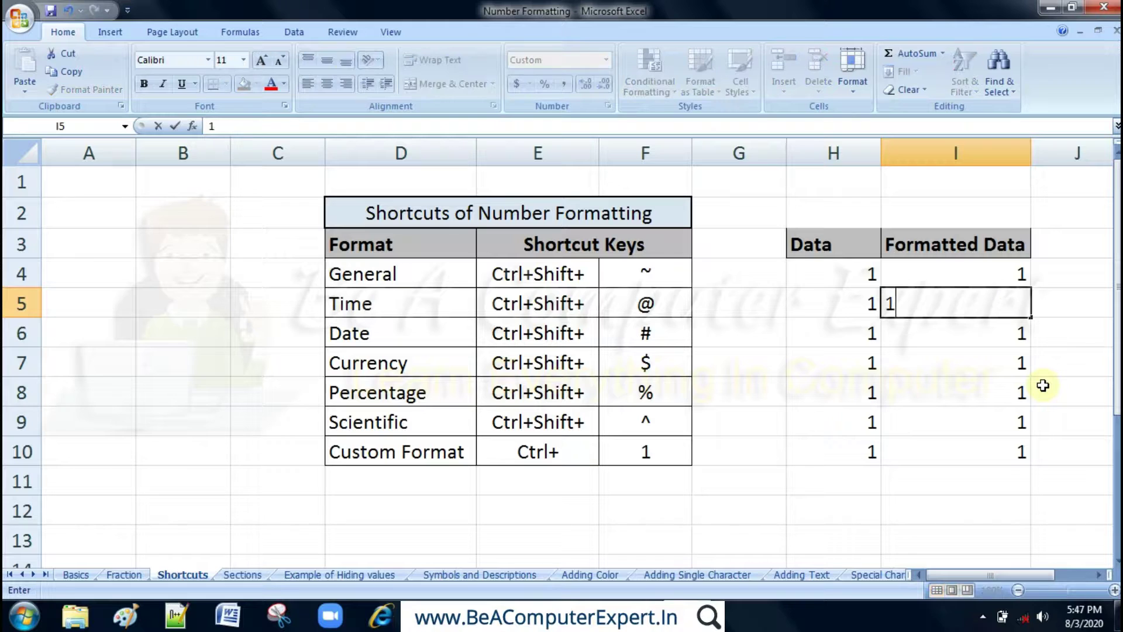
{"action": "type", "text": "4:00"}
{"action": "key", "text": "Return"}
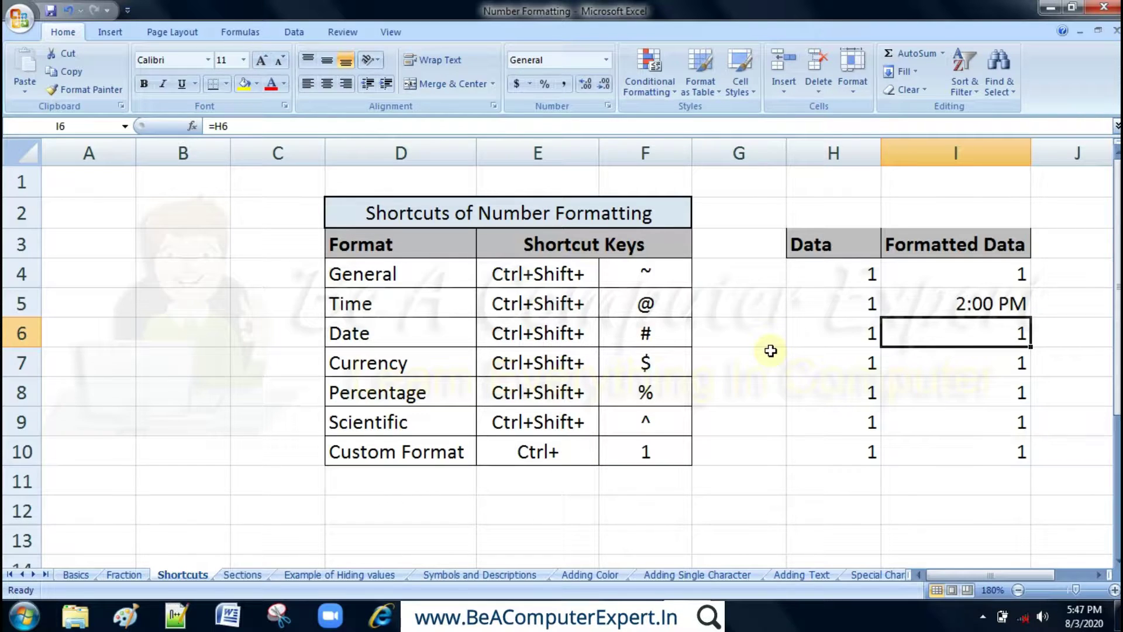
Step: Apply the Date format (Ctrl+Shift+#) to I6 so it reads 1-Jan-00
{"action": "key", "text": "ctrl+shift+numbersign"}
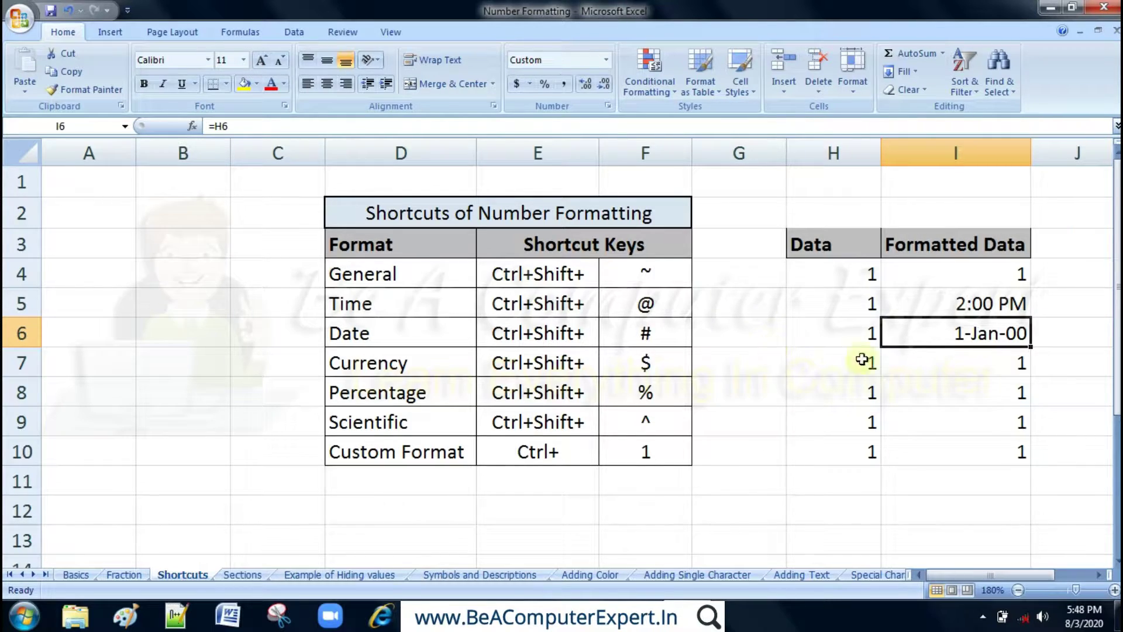
{"action": "left_click", "coordinate": [971, 360]}
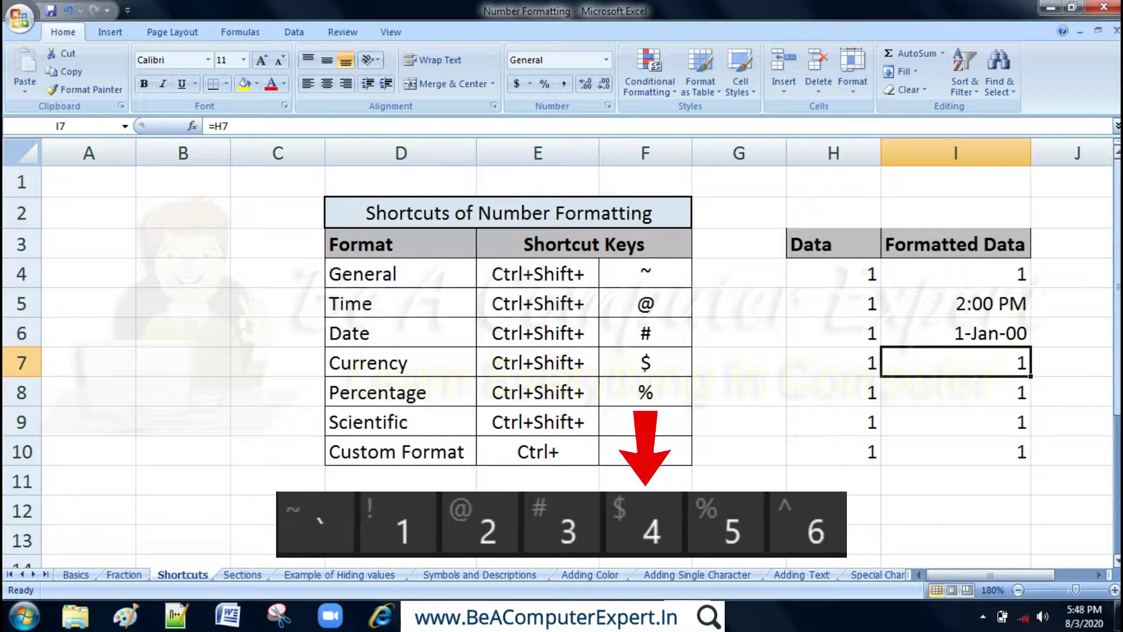
Step: Apply the Currency format (Ctrl+Shift+$) to I7 so it reads $1.00
{"action": "key", "text": "ctrl+shift+4"}
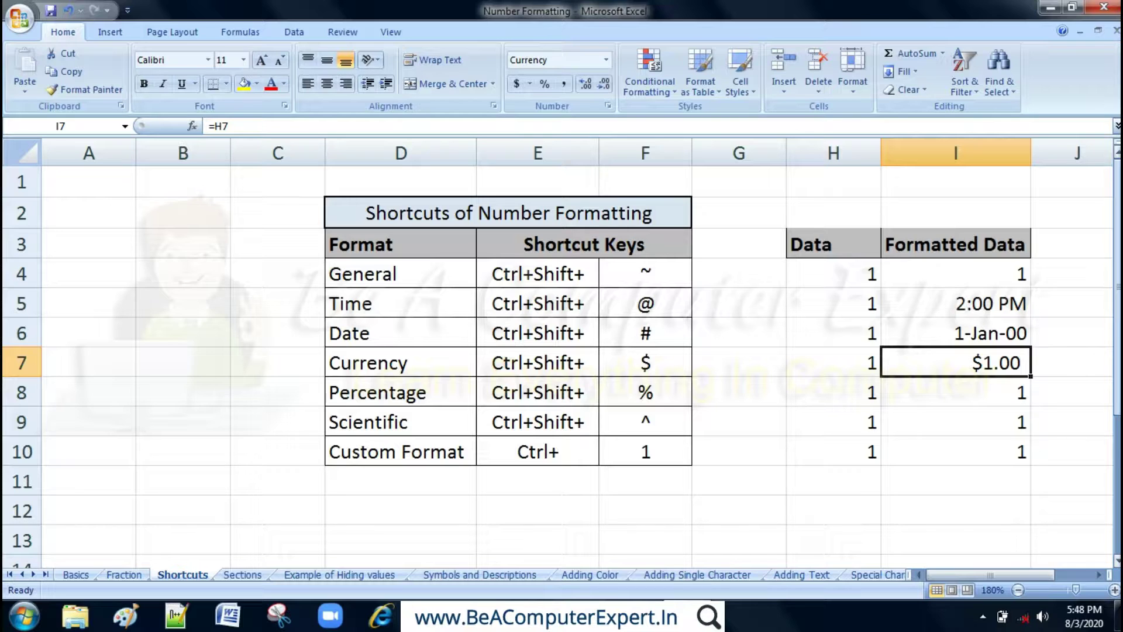
{"action": "left_click", "coordinate": [995, 395]}
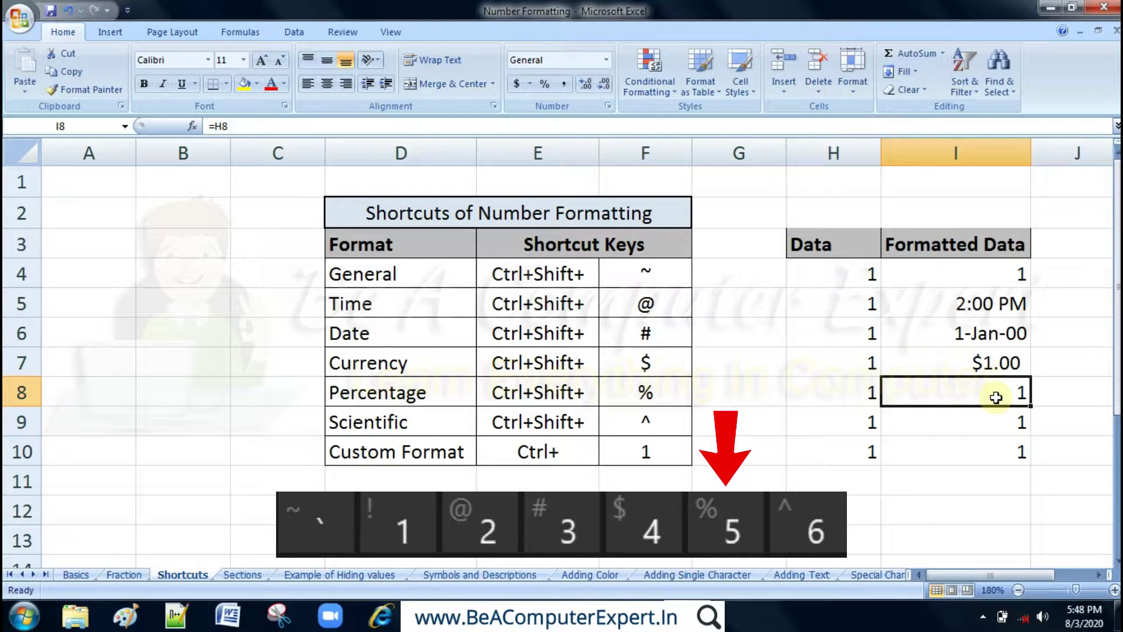
Step: Format I8 as Percentage (100%) and I9 as Scientific (1.00E+00)
{"action": "key", "text": "ctrl+shift+5"}
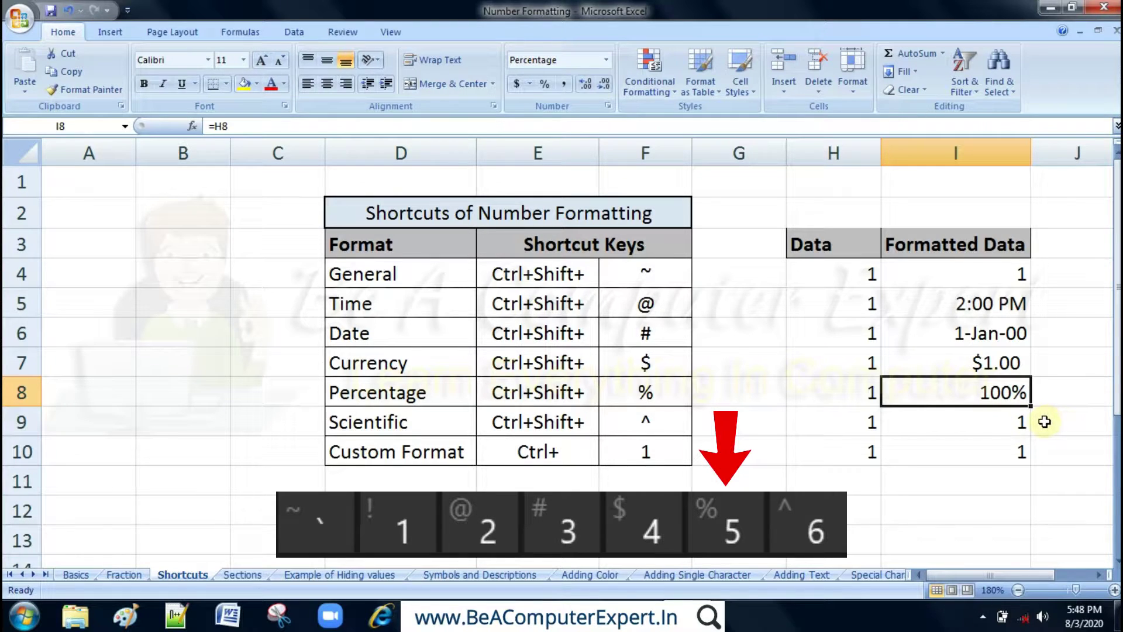
{"action": "left_click", "coordinate": [983, 423]}
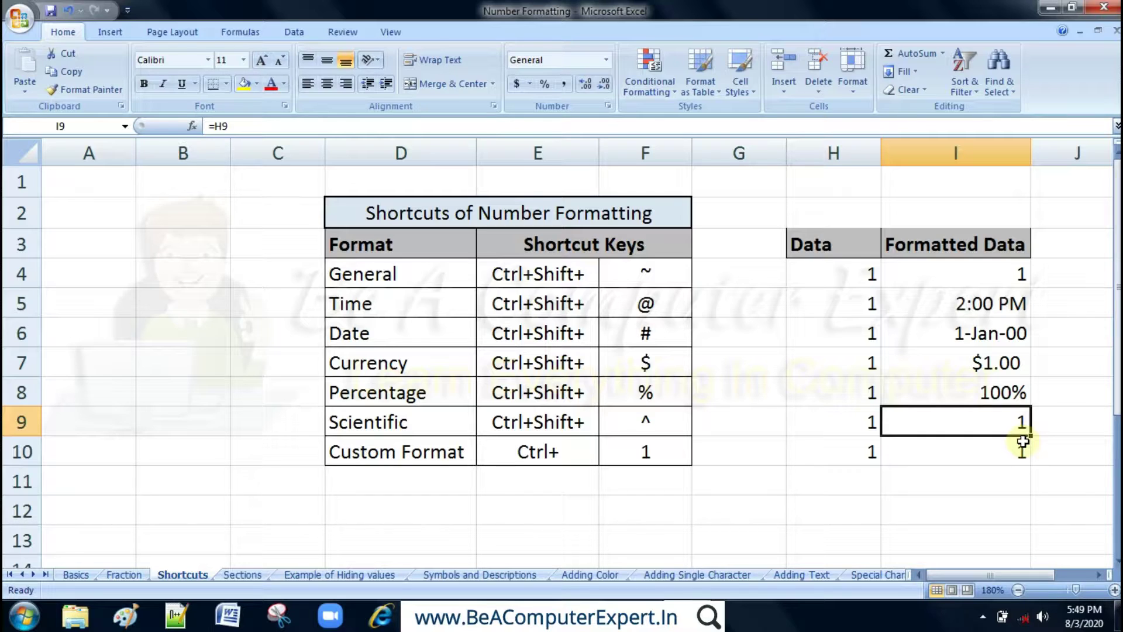
{"action": "key", "text": "ctrl+shift+asciicircum"}
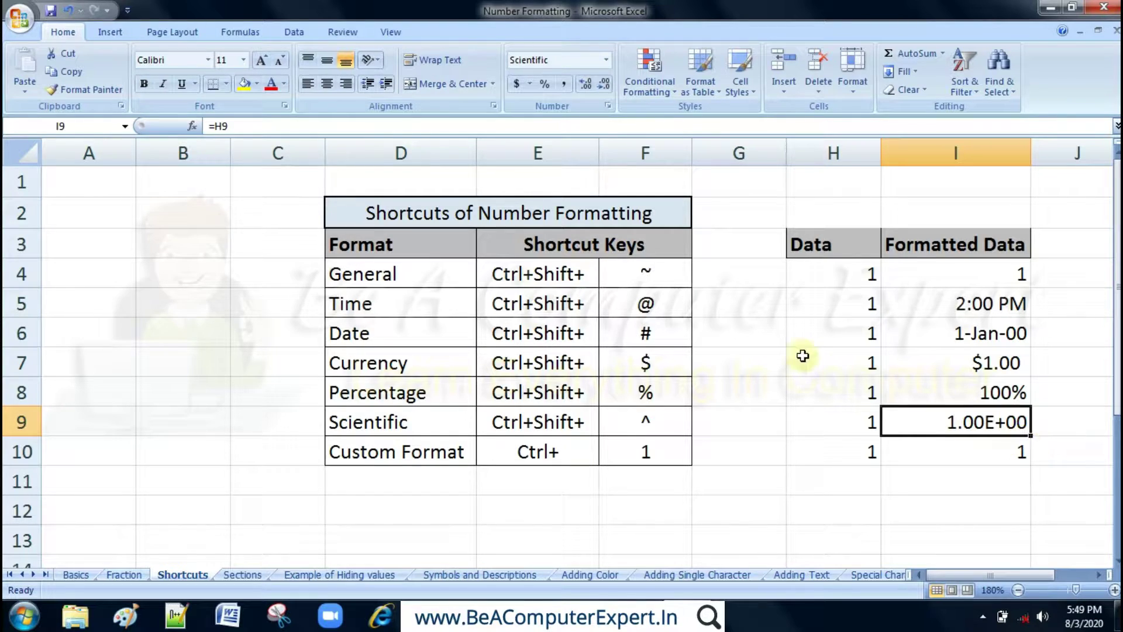
{"action": "left_click", "coordinate": [627, 304]}
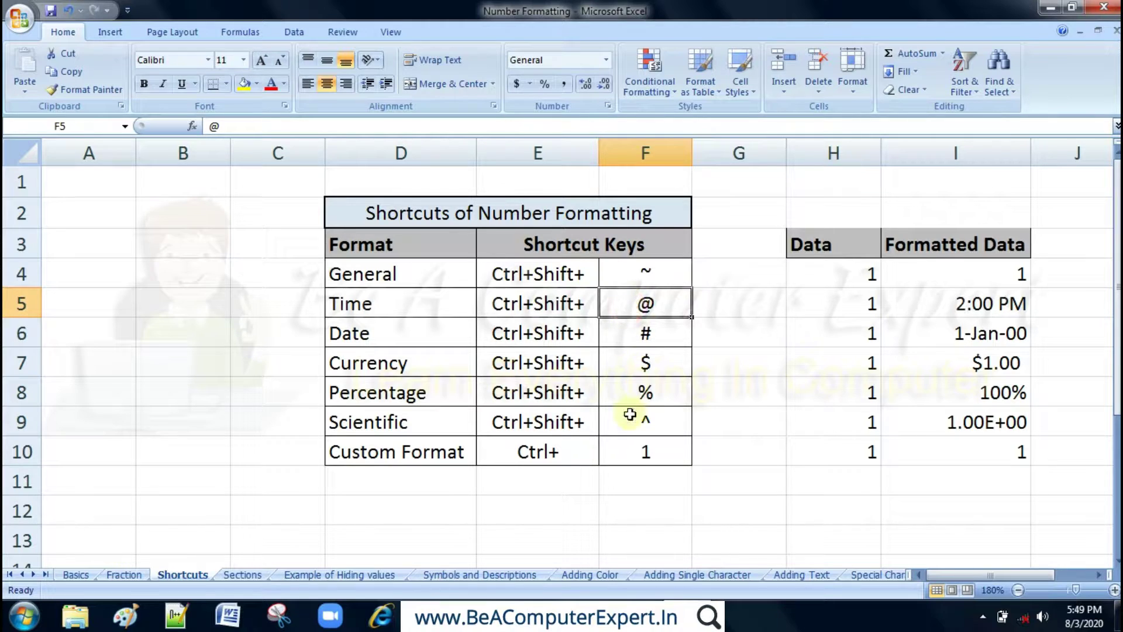
Step: Reset I5:I9 to General format and restore I5's =H5 value so every cell shows 1
{"action": "left_click_drag", "start_coordinate": [628, 305], "coordinate": [626, 416]}
{"action": "left_click", "coordinate": [955, 301]}
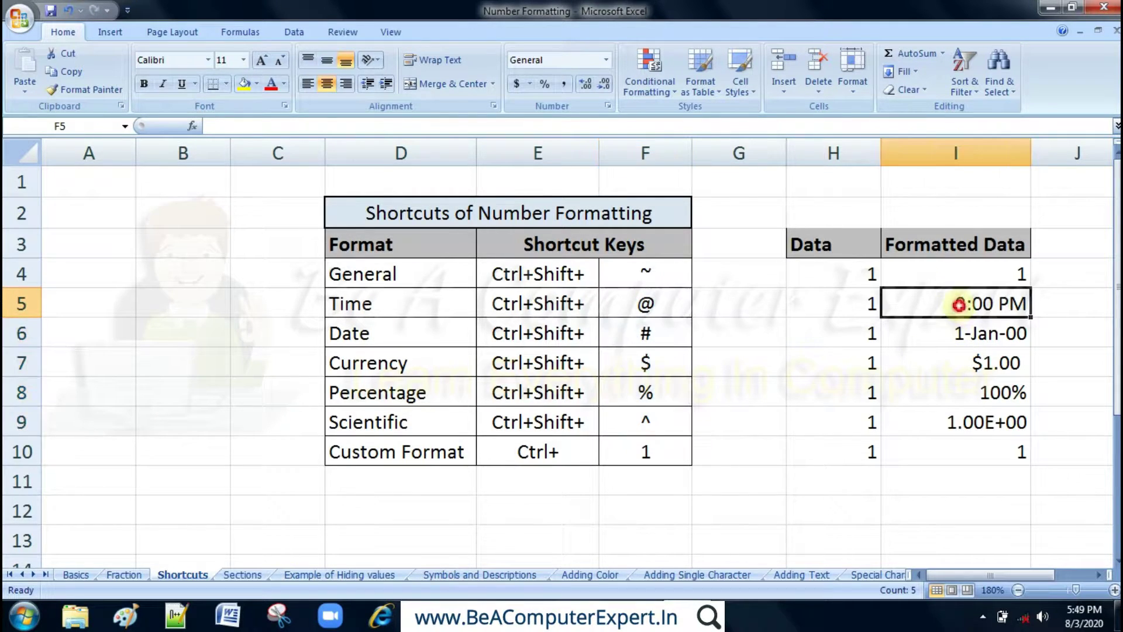
{"action": "left_click", "coordinate": [979, 421], "text": "shift"}
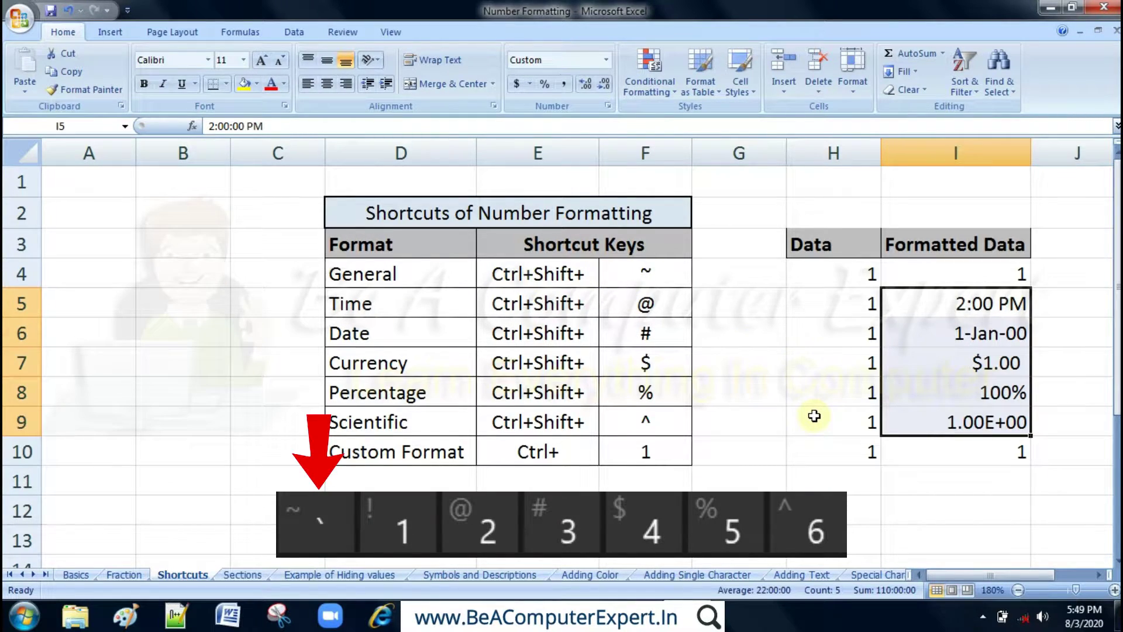
{"action": "key", "text": "ctrl+shift+grave"}
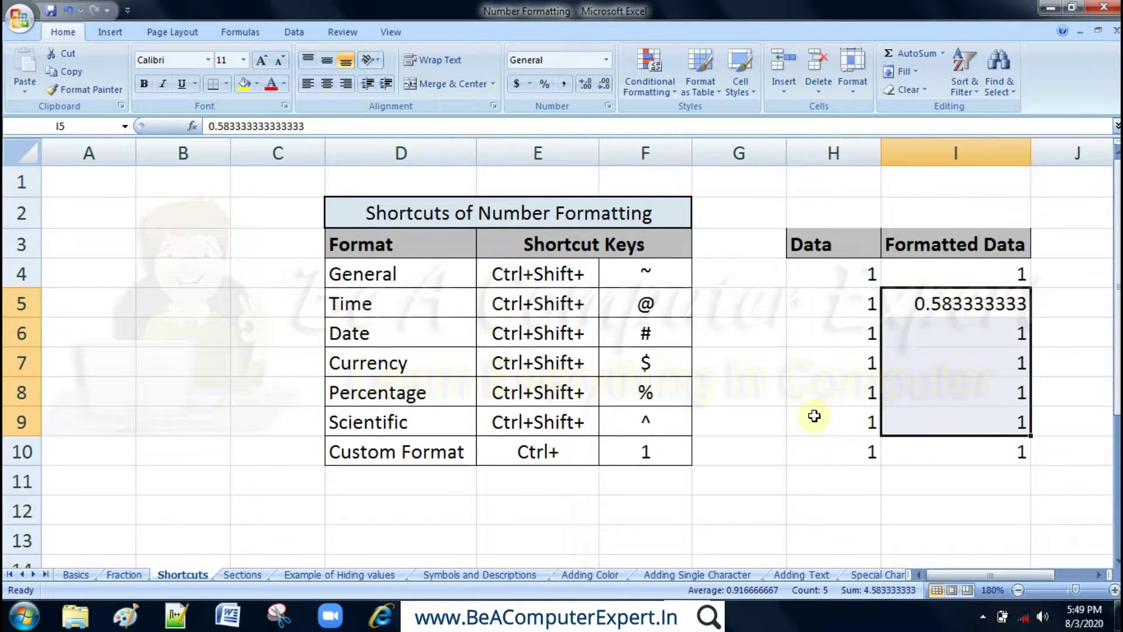
{"action": "left_click", "coordinate": [990, 304]}
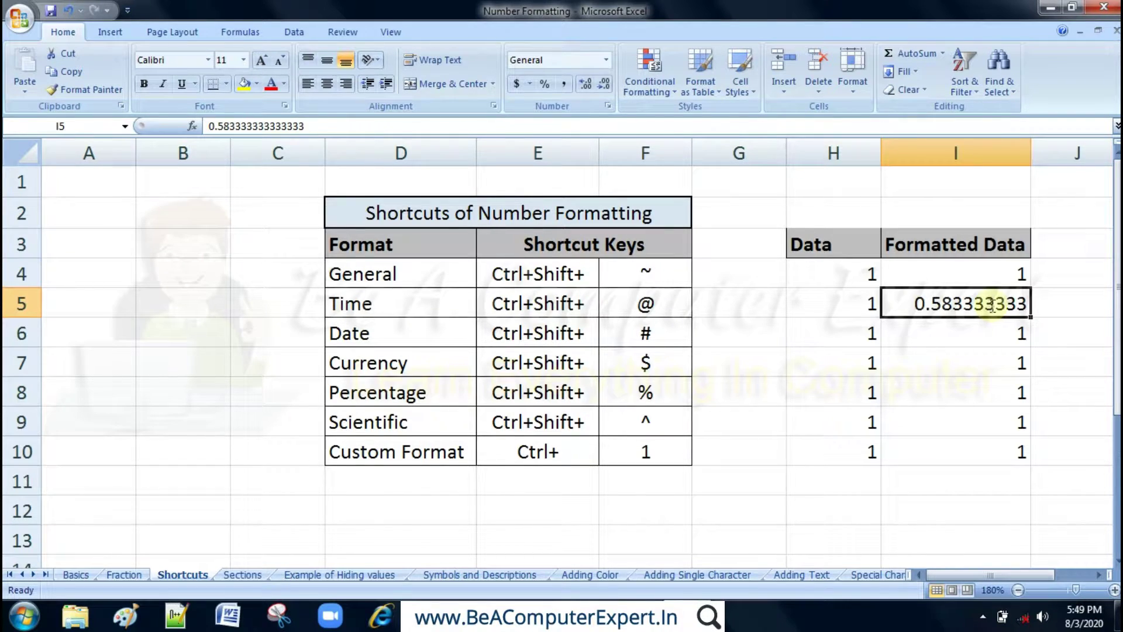
{"action": "key", "text": "ctrl+z"}
{"action": "key", "text": "Down"}
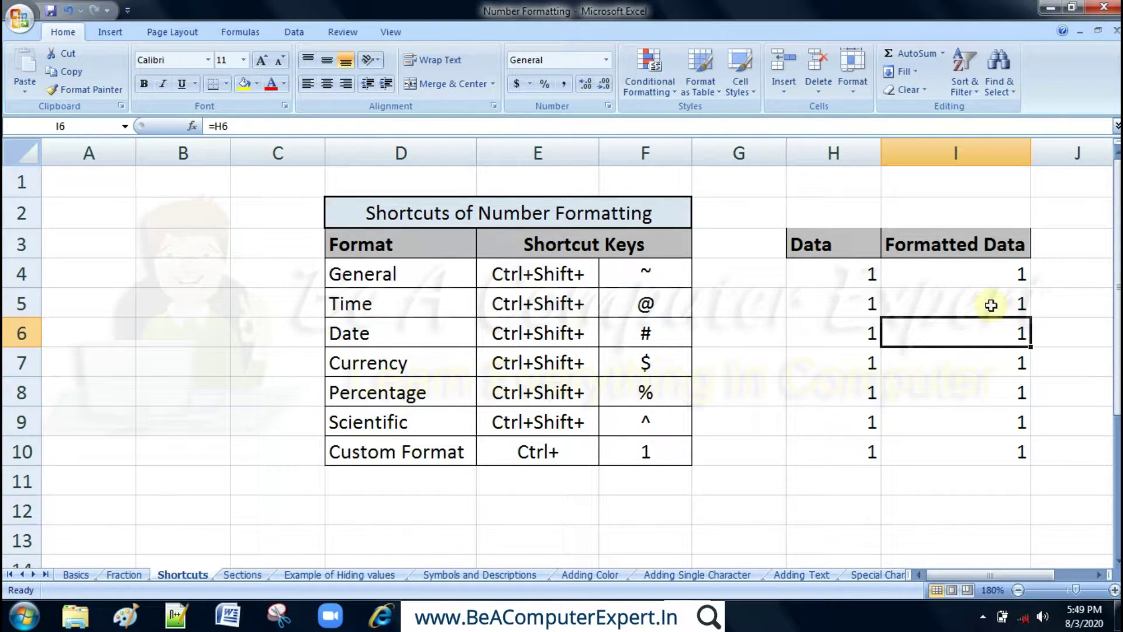
{"action": "left_click", "coordinate": [429, 278]}
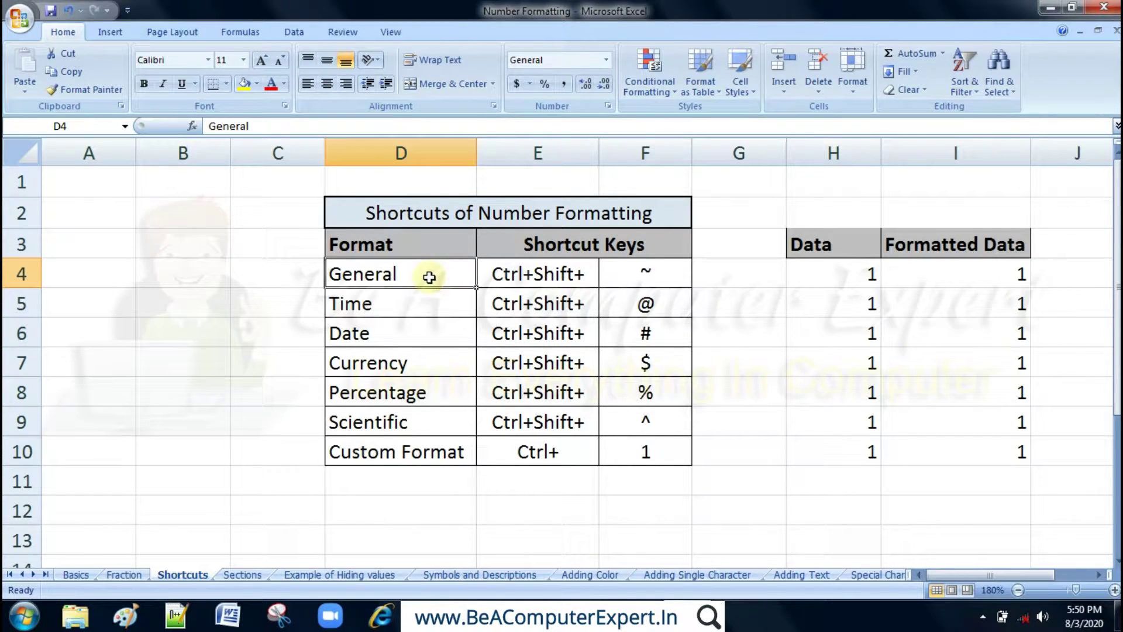
{"action": "left_click", "coordinate": [400, 421], "text": "shift"}
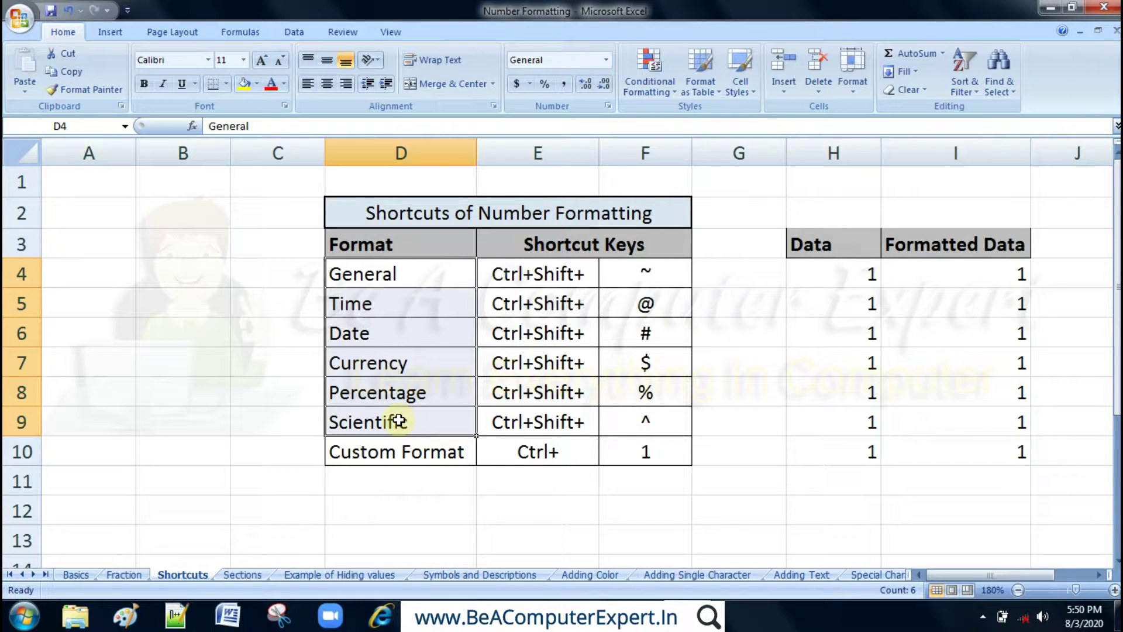
{"action": "left_click", "coordinate": [399, 451]}
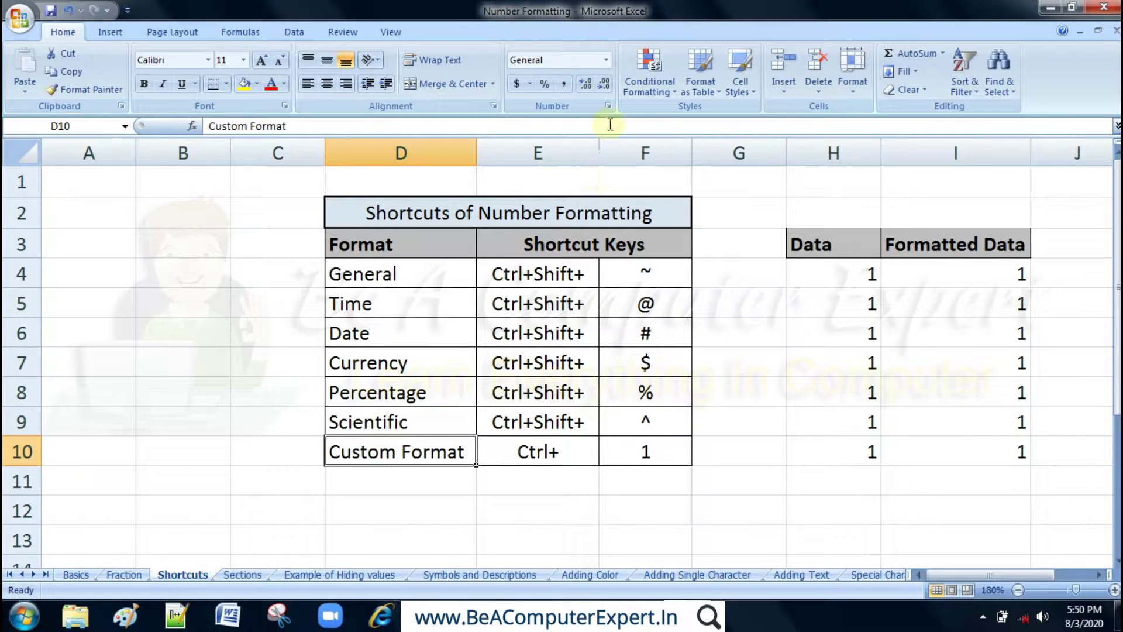
{"action": "left_click", "coordinate": [605, 58]}
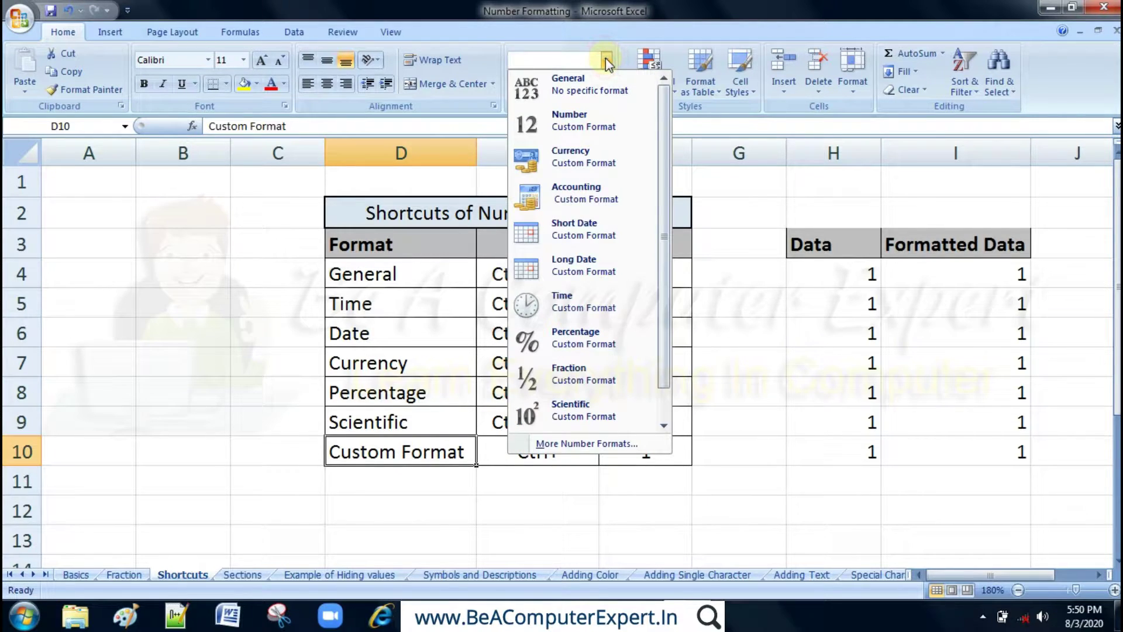
{"action": "left_click", "coordinate": [568, 445]}
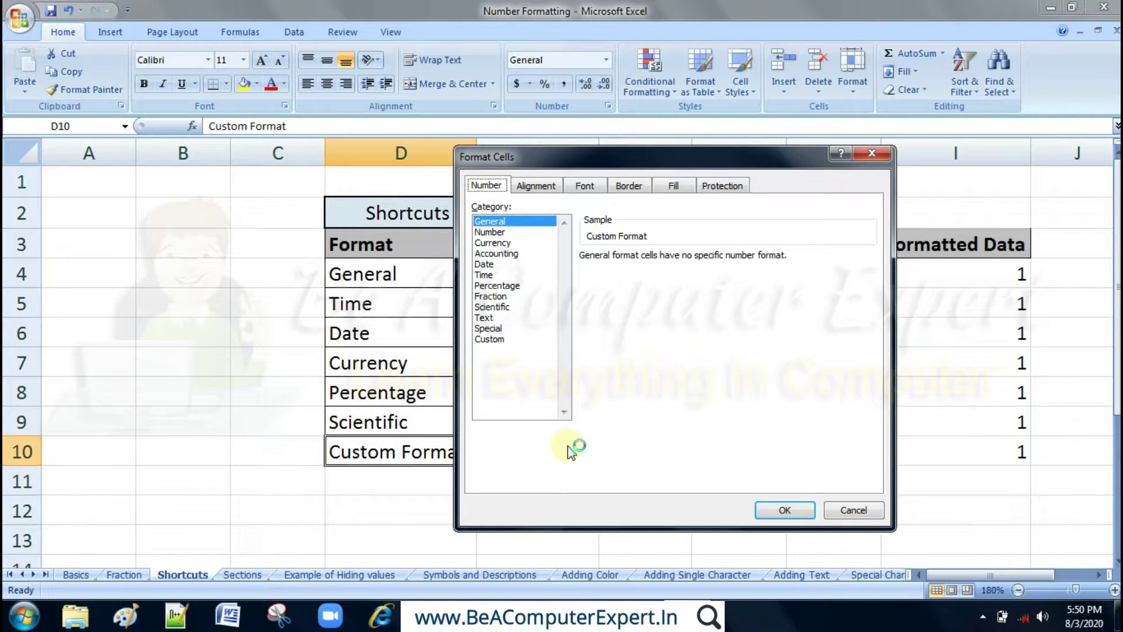
{"action": "left_click", "coordinate": [491, 339]}
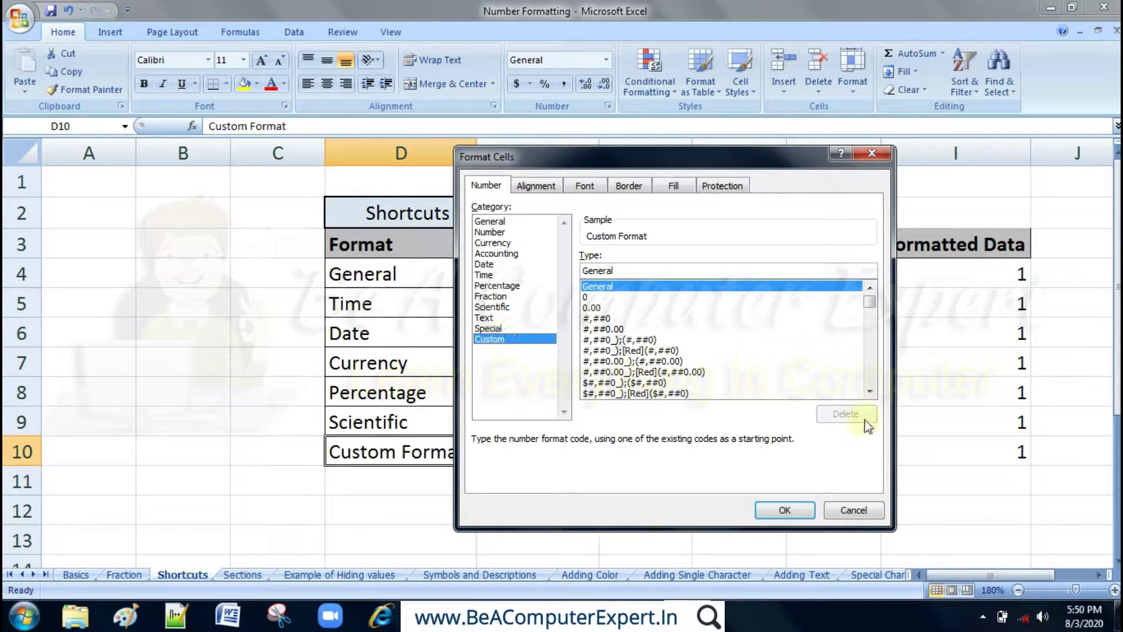
{"action": "left_click", "coordinate": [853, 510]}
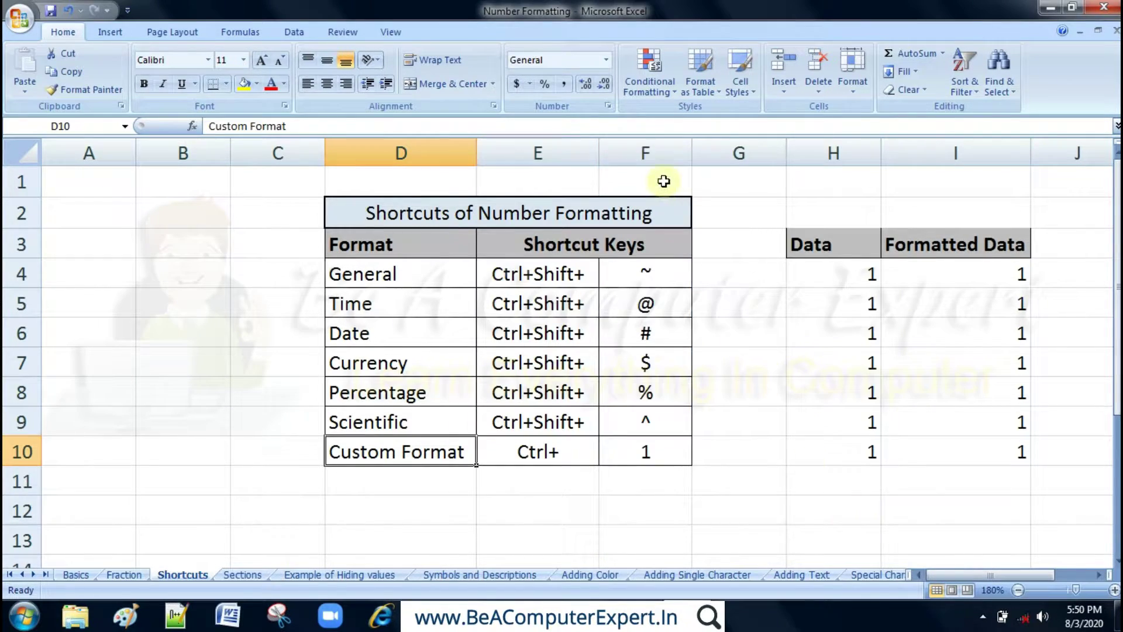
{"action": "left_click", "coordinate": [608, 107]}
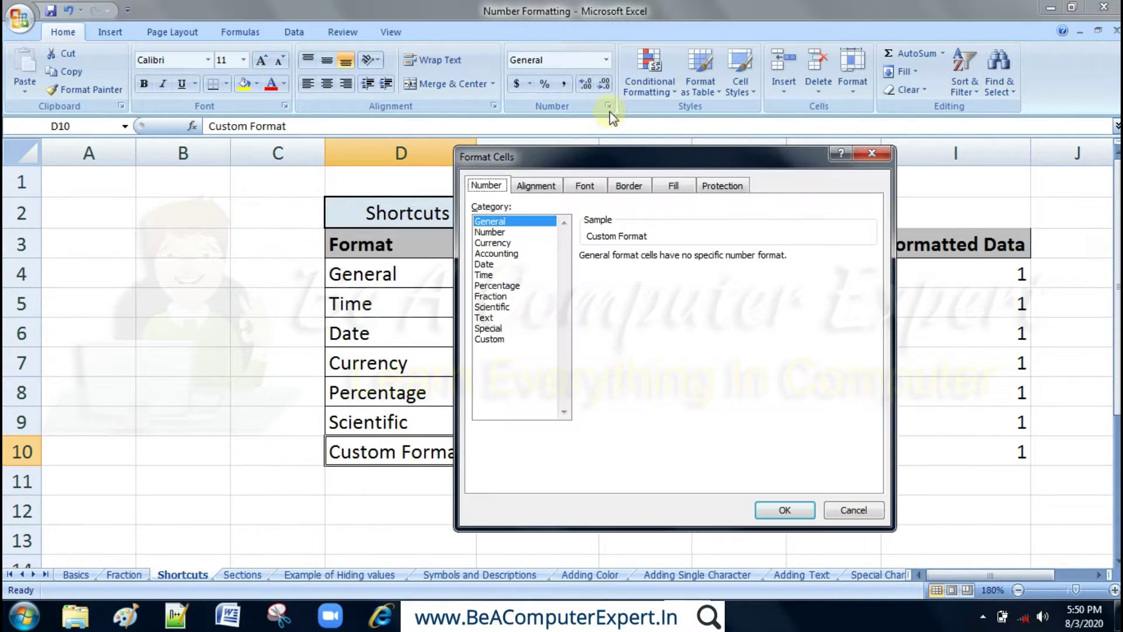
{"action": "left_click", "coordinate": [489, 340]}
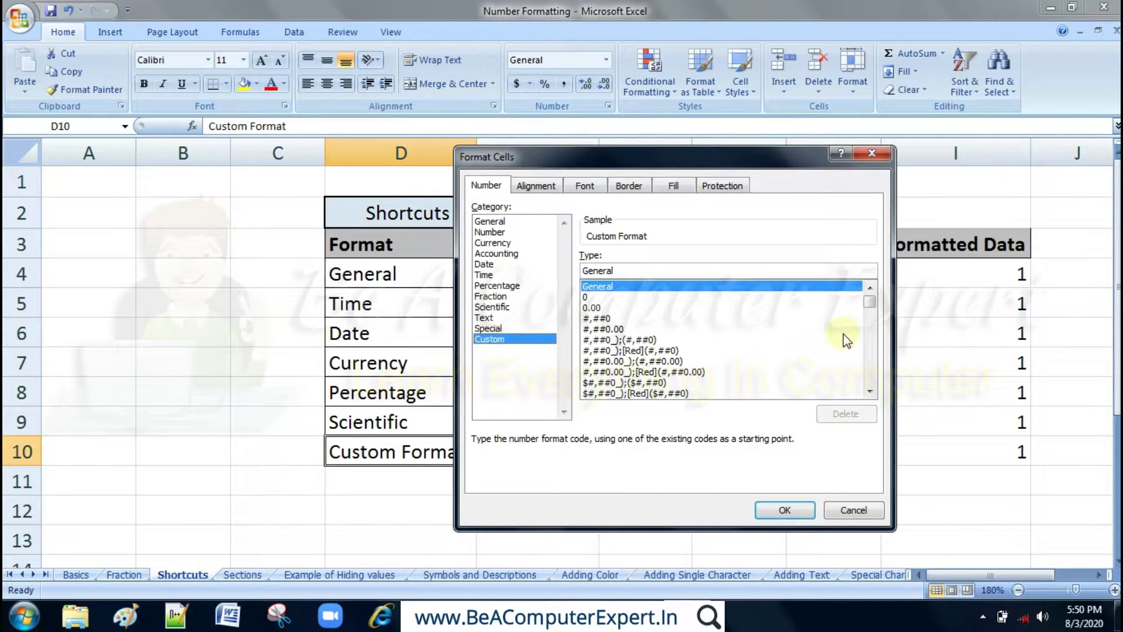
{"action": "left_click", "coordinate": [862, 506]}
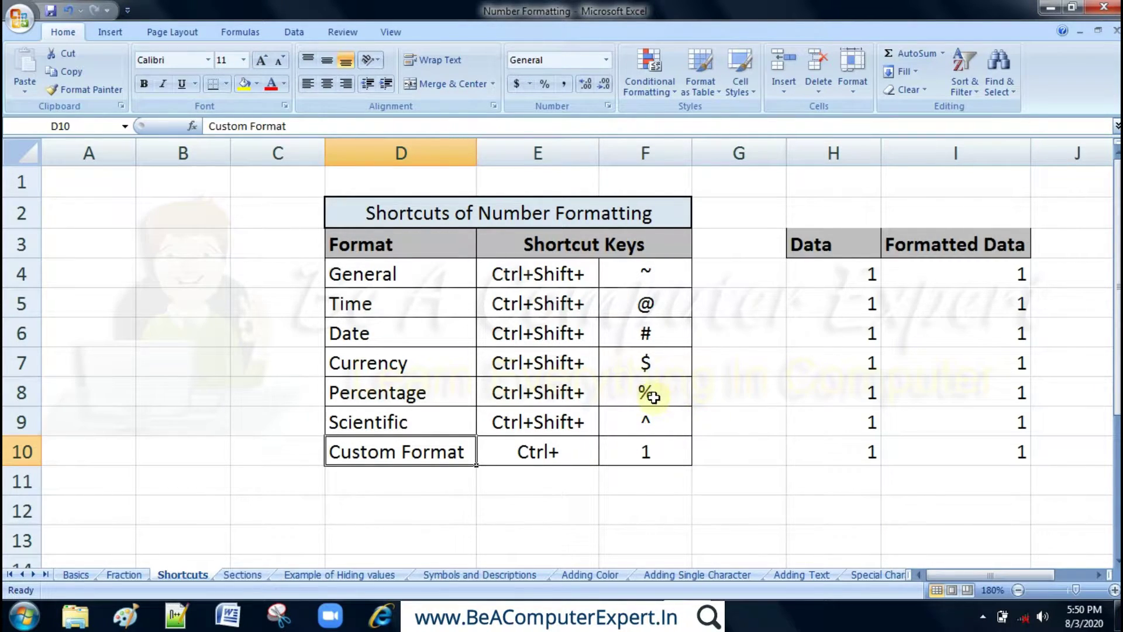
Step: Open Format Cells from the % cell F8's context menu, then cancel without changes
{"action": "right_click", "coordinate": [653, 396]}
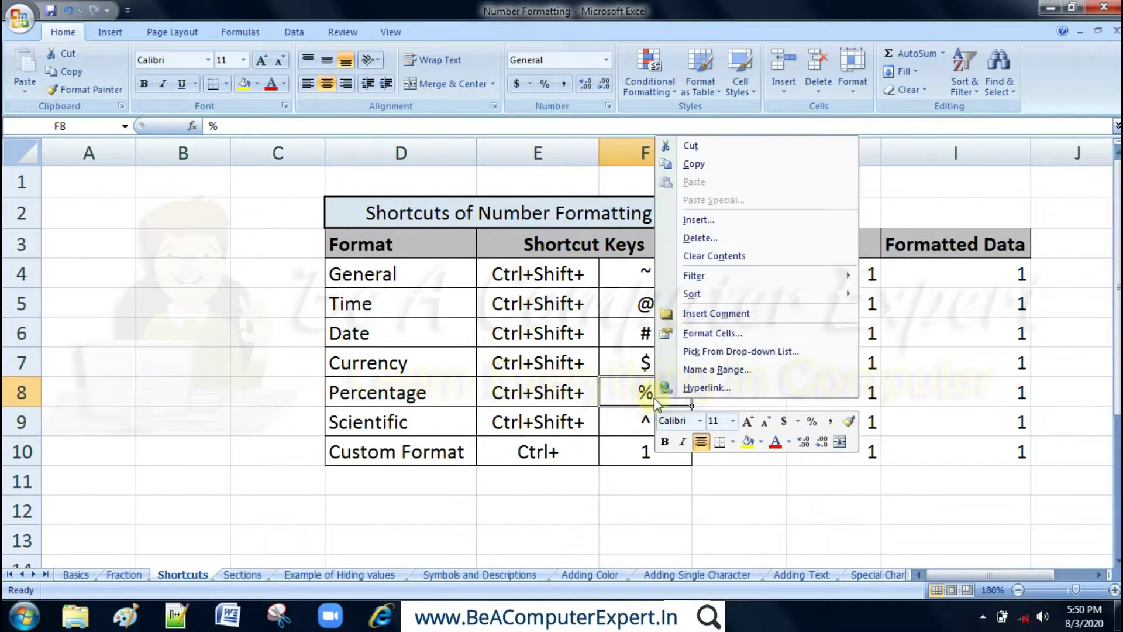
{"action": "left_click", "coordinate": [697, 337]}
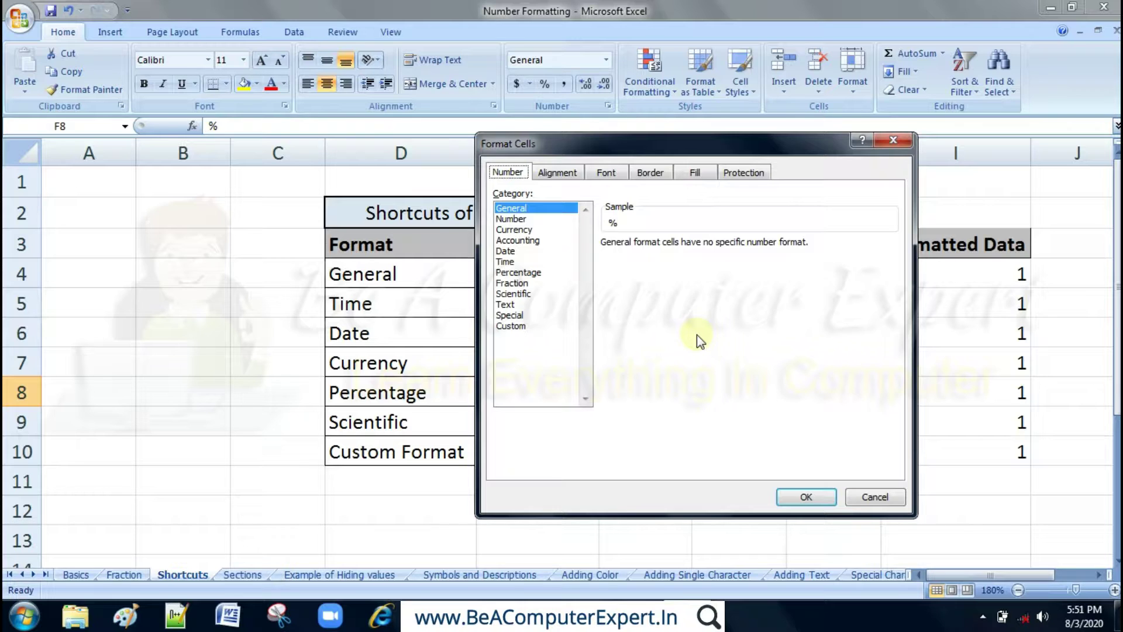
{"action": "left_click", "coordinate": [881, 490]}
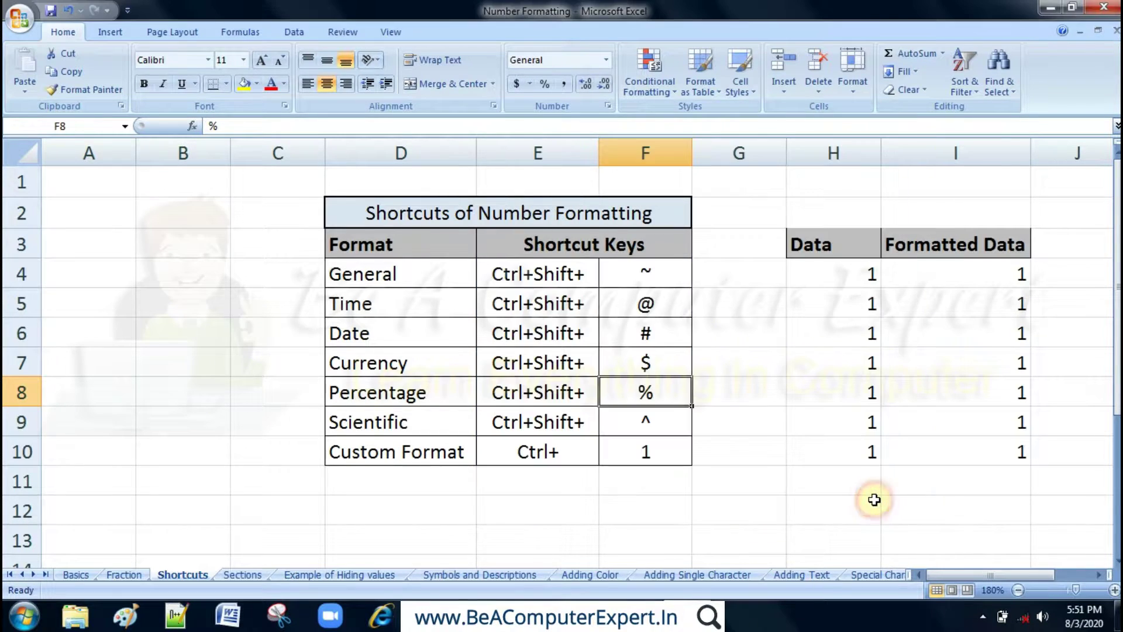
Step: Select the empty cell G10 and bring up Format Cells with Ctrl+1
{"action": "left_click", "coordinate": [525, 450]}
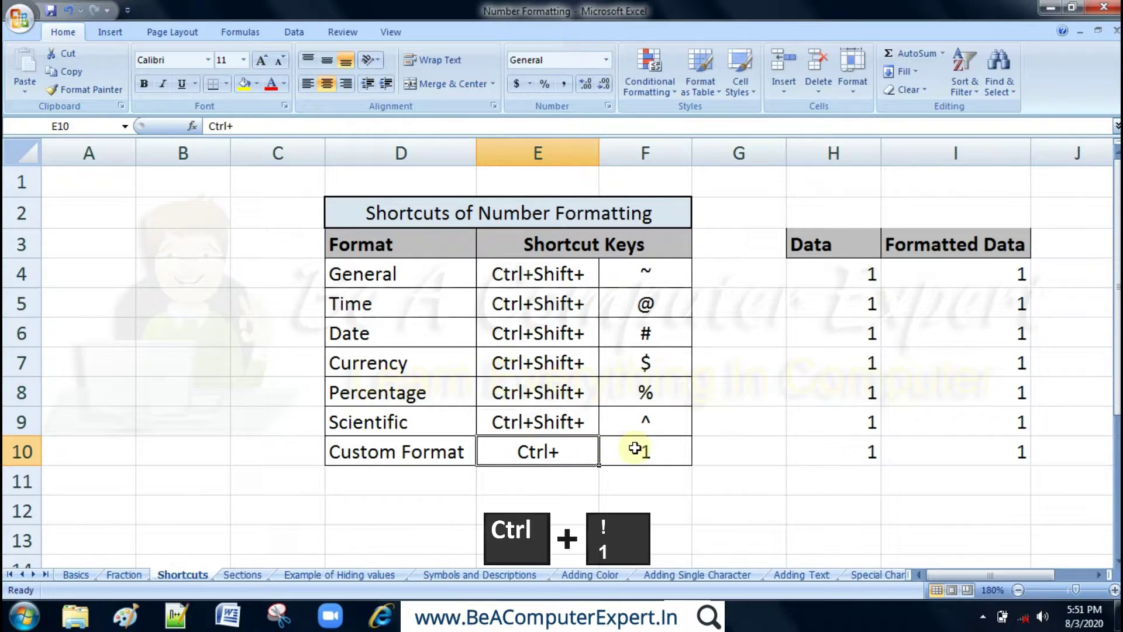
{"action": "left_click", "coordinate": [635, 448]}
{"action": "left_click", "coordinate": [735, 438]}
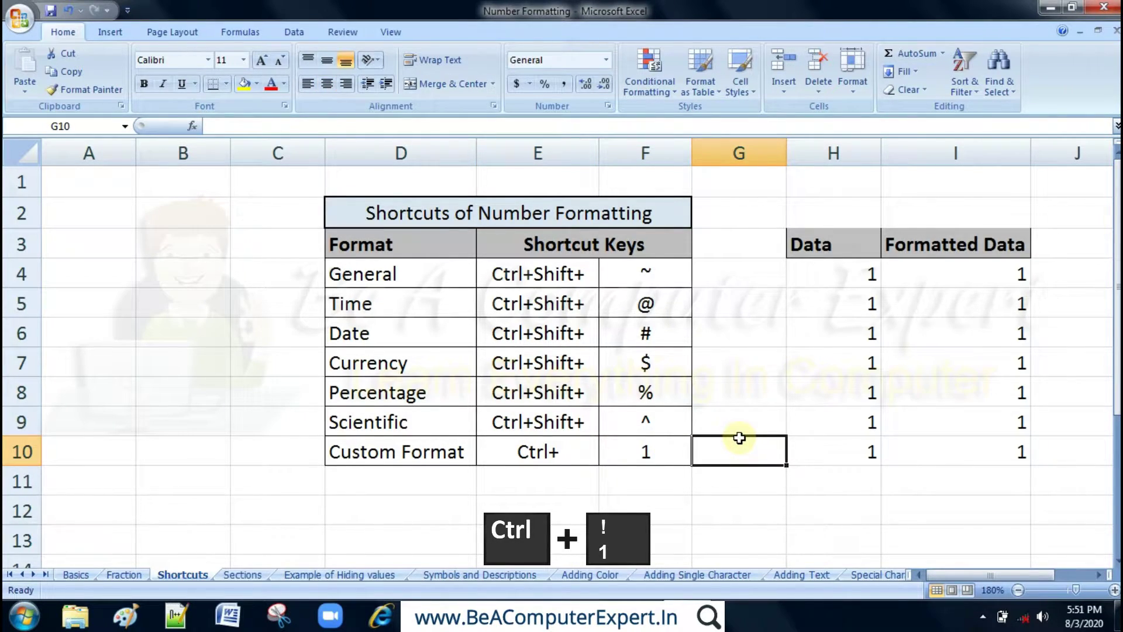
{"action": "key", "text": "ctrl+1"}
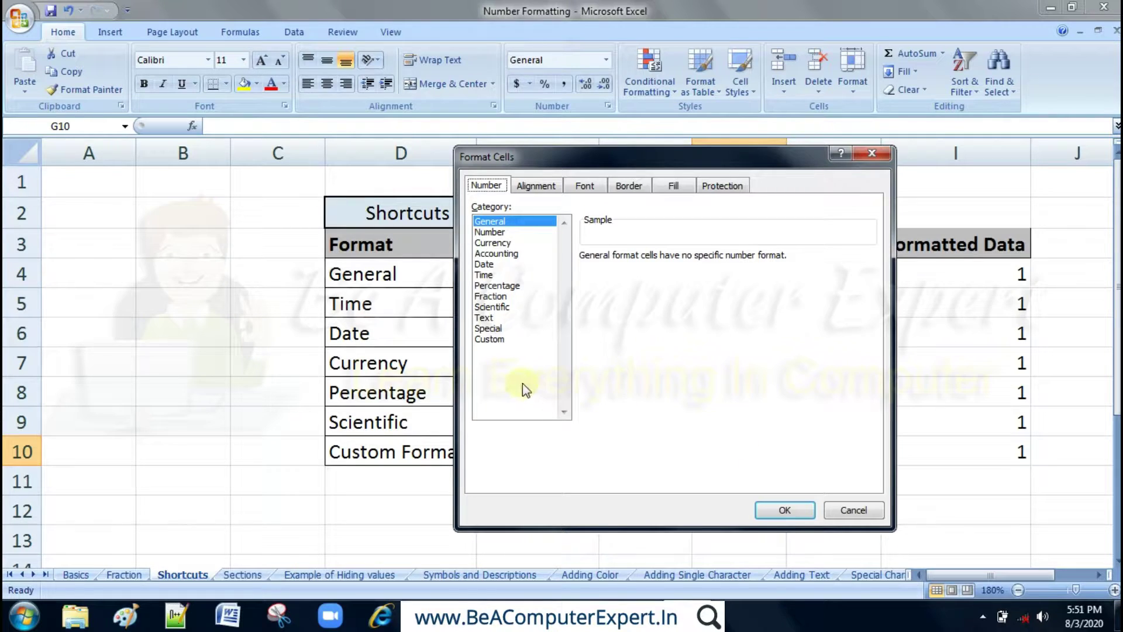
Step: In the Custom category, compare codes like #,##0_);[Red](#,##0) and $#,##0.00_);[Red]($#,##0.00)
{"action": "left_click", "coordinate": [492, 339]}
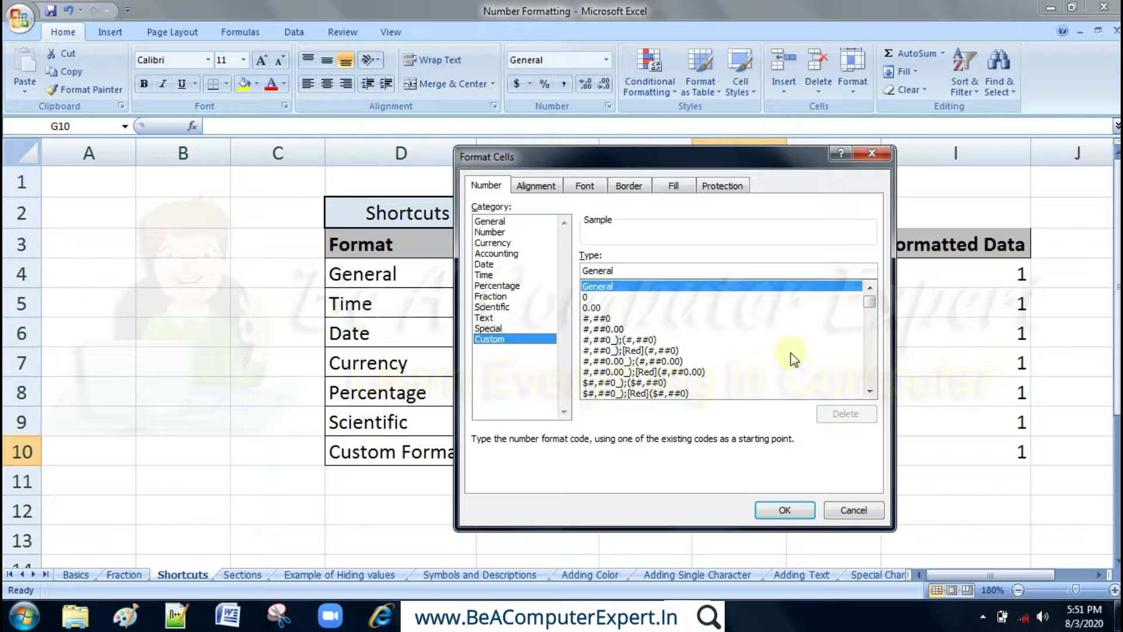
{"action": "left_click", "coordinate": [870, 392]}
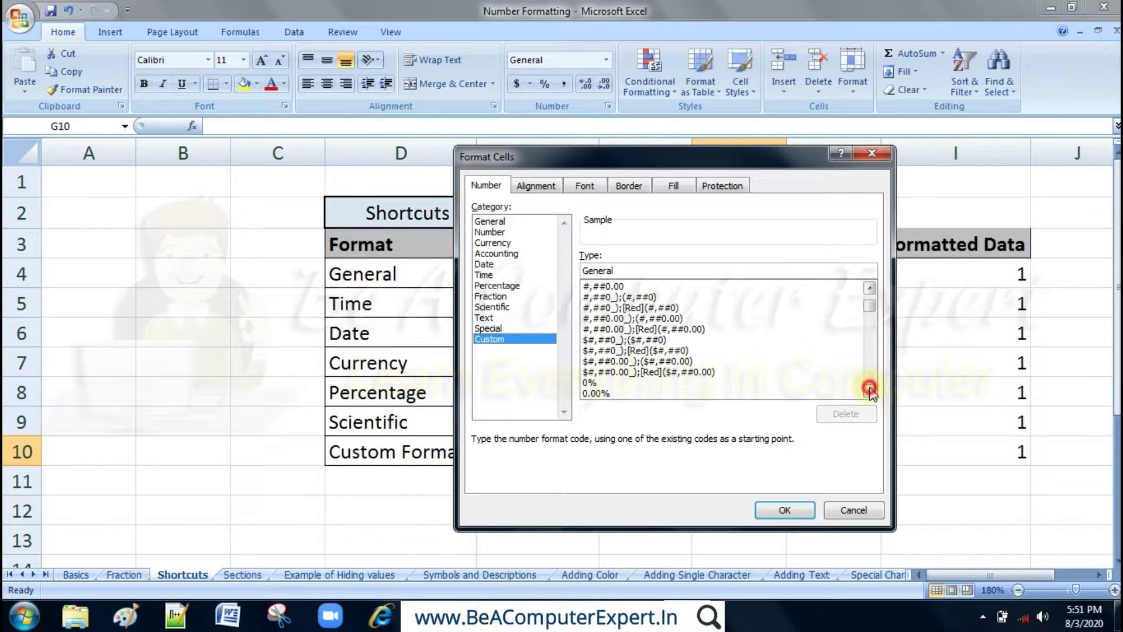
{"action": "left_click", "coordinate": [848, 320]}
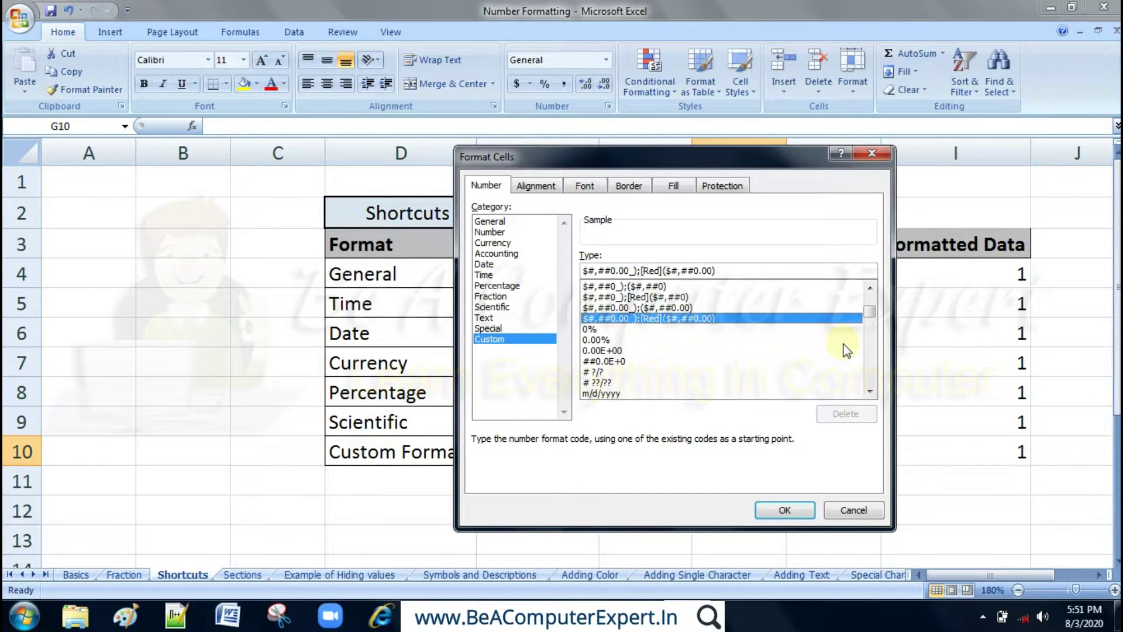
{"action": "left_click", "coordinate": [872, 391]}
{"action": "left_click", "coordinate": [872, 391]}
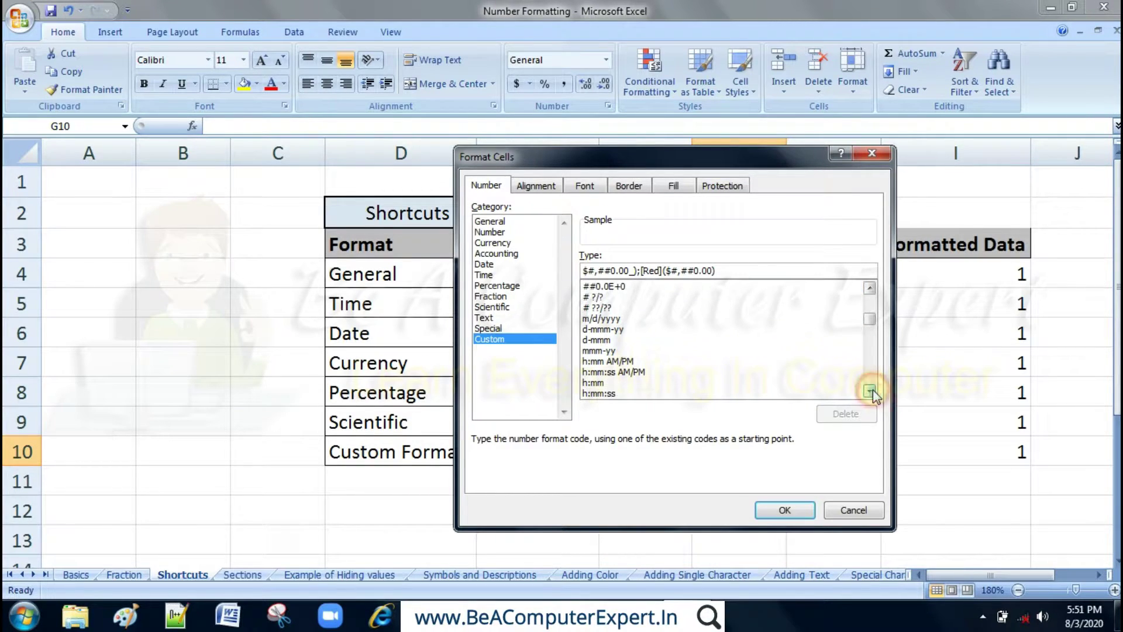
{"action": "left_click", "coordinate": [870, 289]}
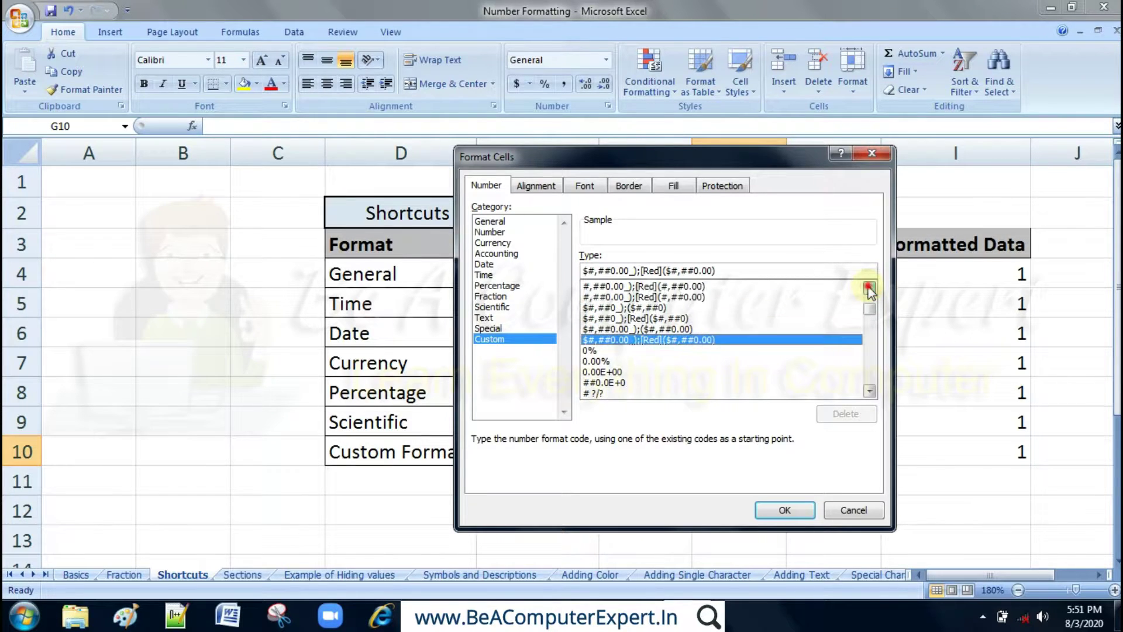
{"action": "left_click", "coordinate": [870, 289]}
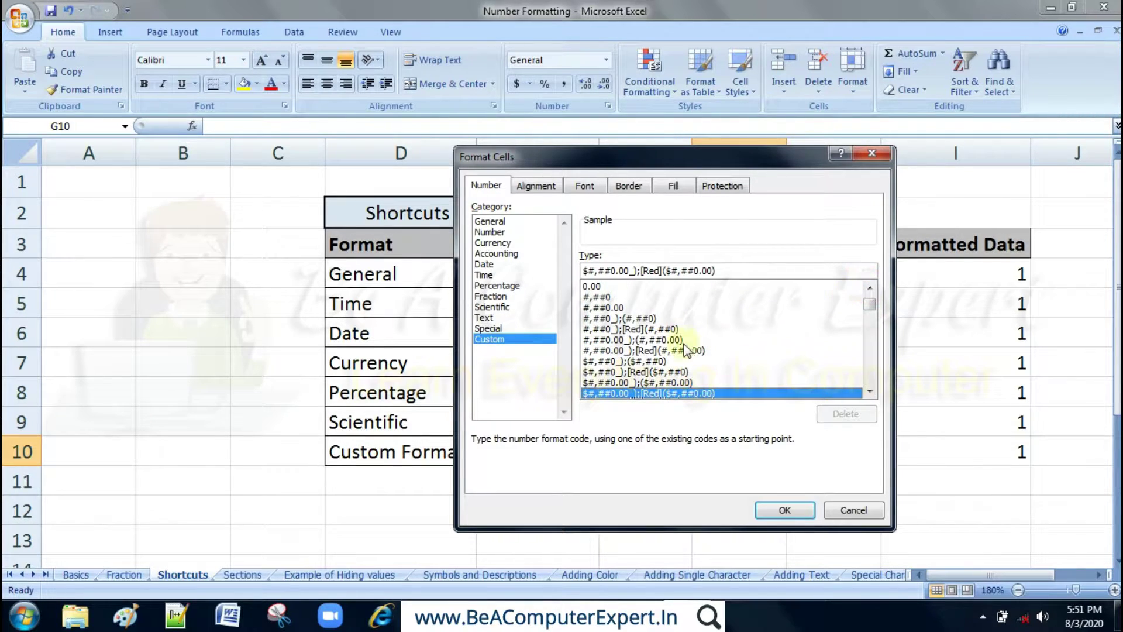
{"action": "left_click", "coordinate": [660, 340]}
{"action": "left_click", "coordinate": [638, 329]}
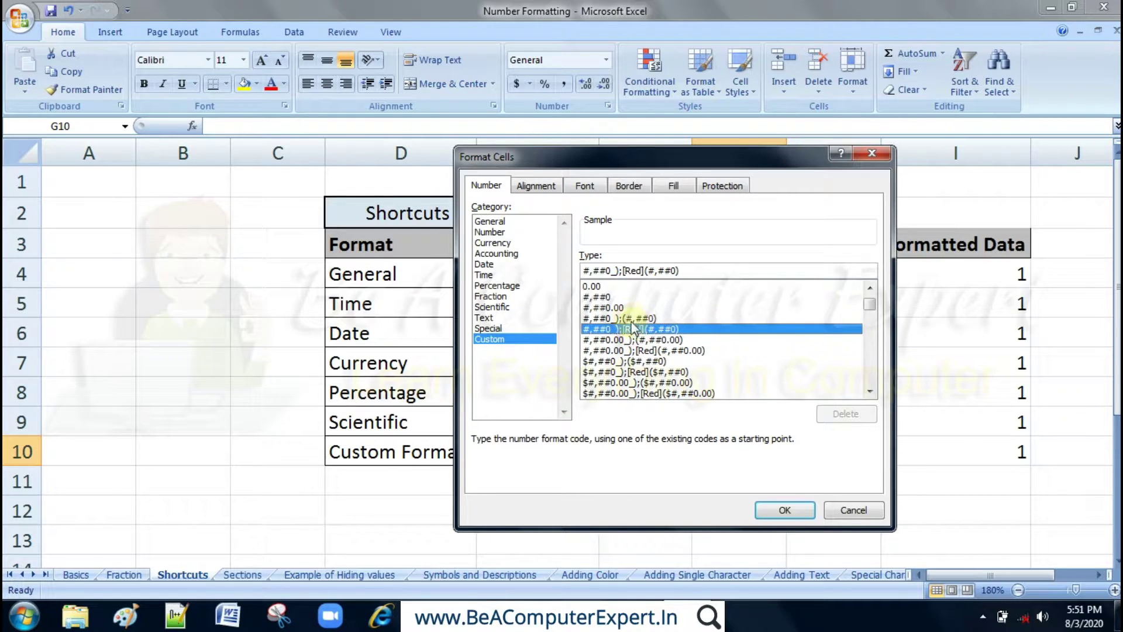
{"action": "left_click", "coordinate": [624, 318]}
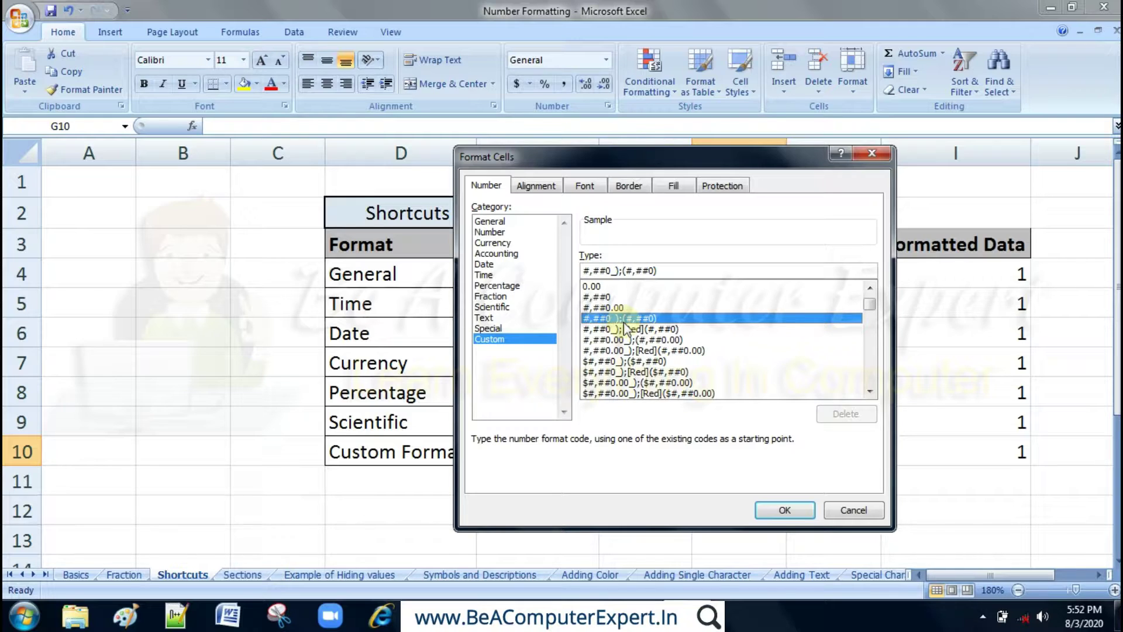
{"action": "left_click", "coordinate": [624, 329]}
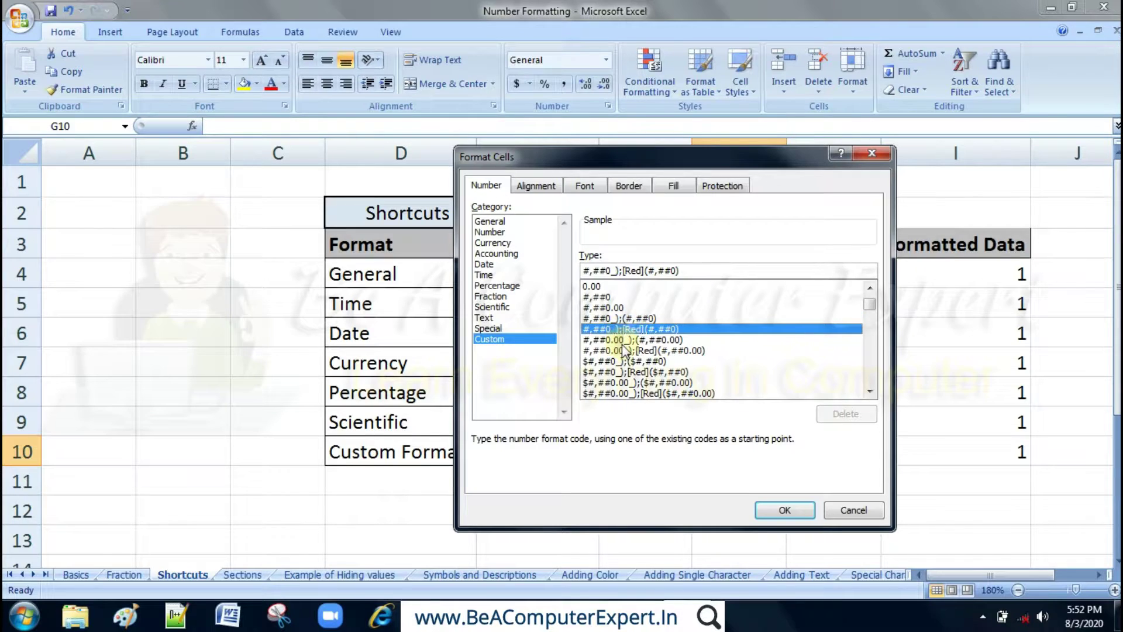
{"action": "left_click", "coordinate": [622, 340]}
{"action": "left_click", "coordinate": [622, 350]}
{"action": "left_click", "coordinate": [625, 372]}
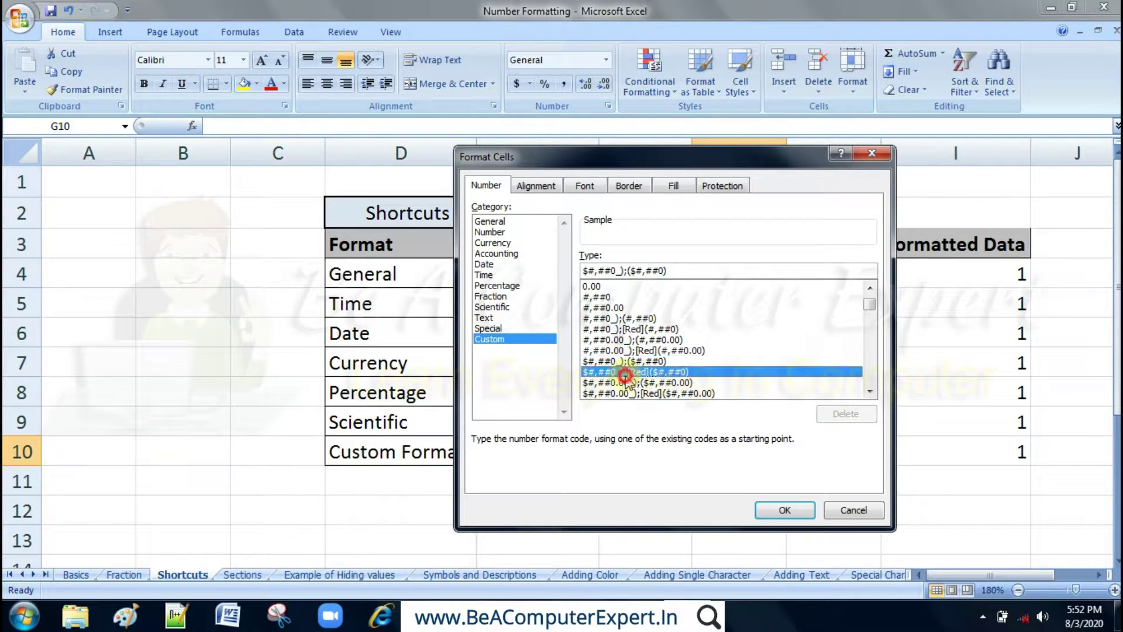
{"action": "left_click", "coordinate": [628, 393]}
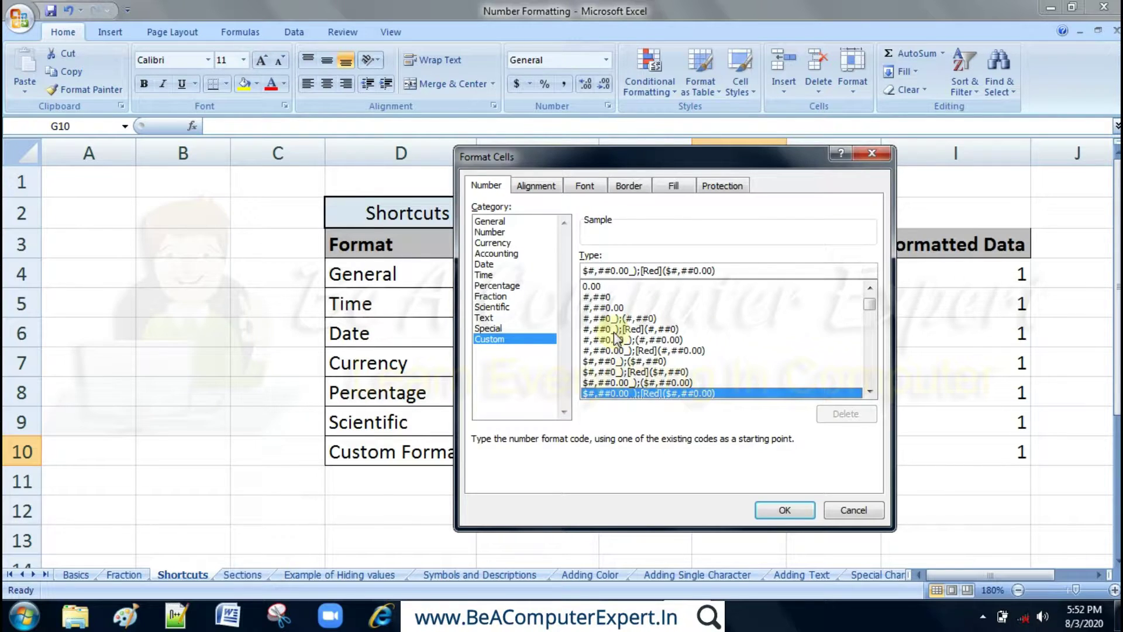
Step: Compare further codes such as #,##0, #,##0.00_);(#,##0.00) and $#,##0_);($#,##0)
{"action": "left_click", "coordinate": [615, 328]}
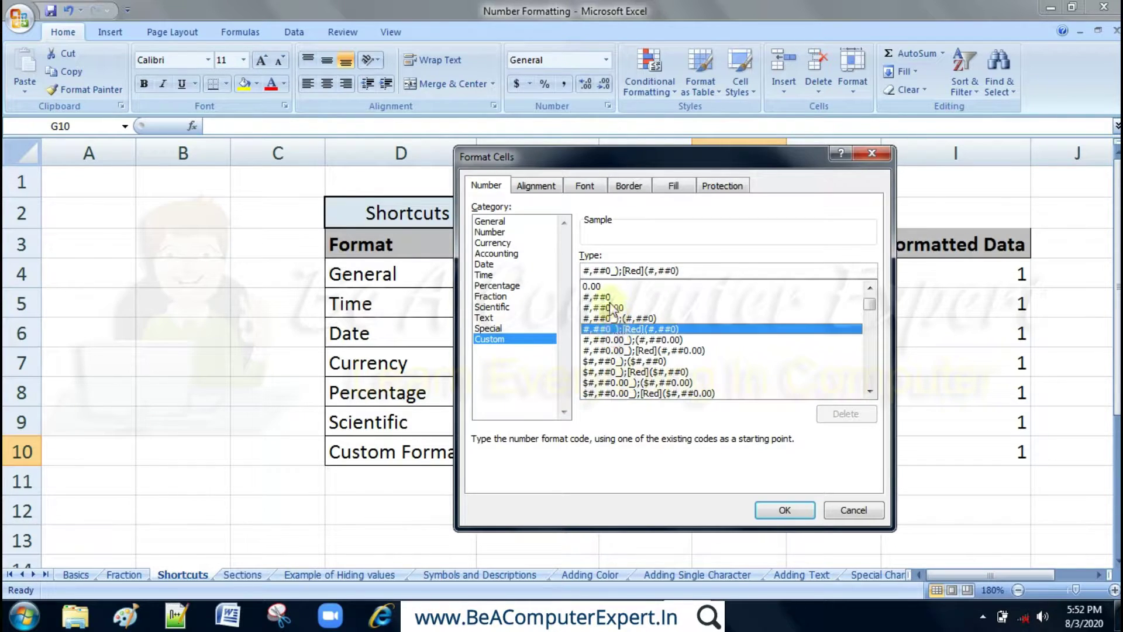
{"action": "left_click", "coordinate": [604, 297]}
{"action": "left_click_drag", "start_coordinate": [625, 340], "coordinate": [636, 320]}
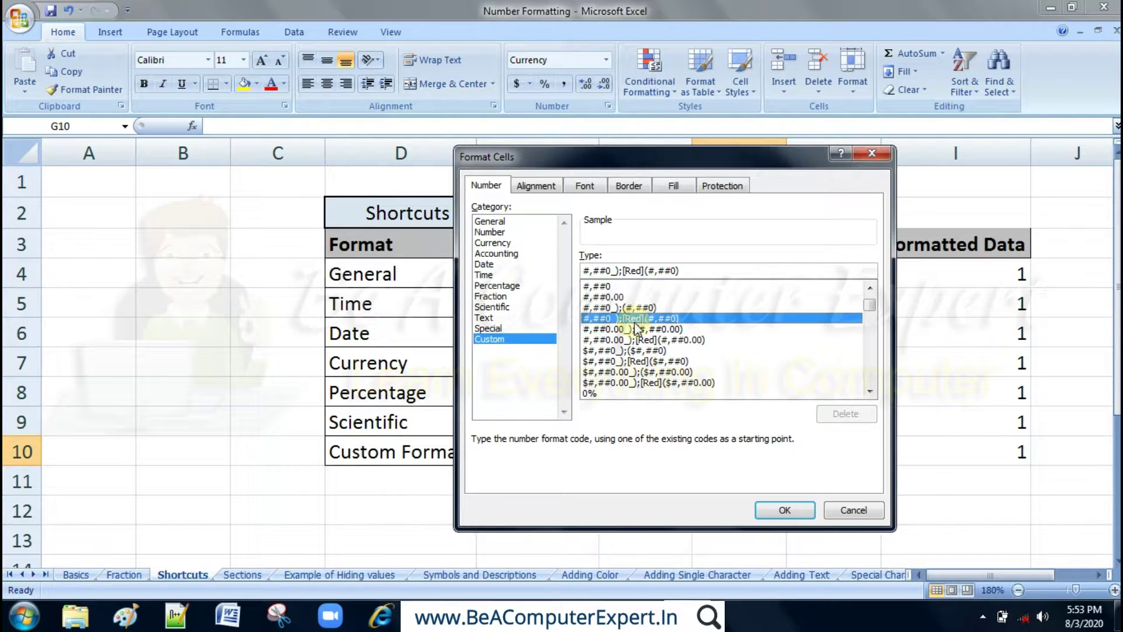
{"action": "left_click", "coordinate": [638, 338]}
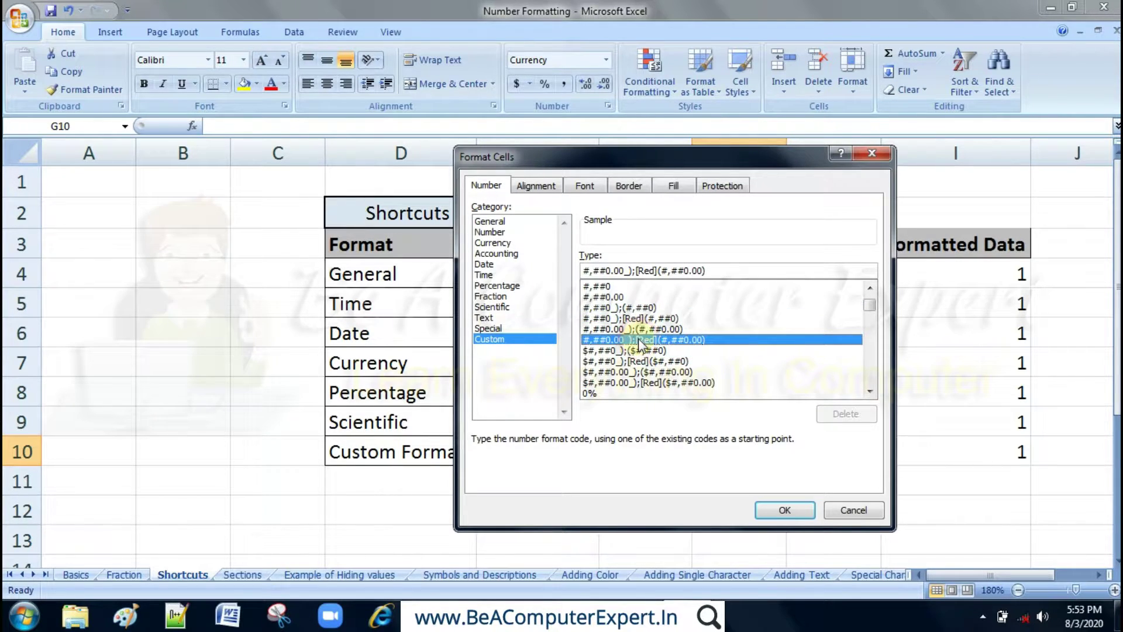
{"action": "left_click", "coordinate": [639, 363]}
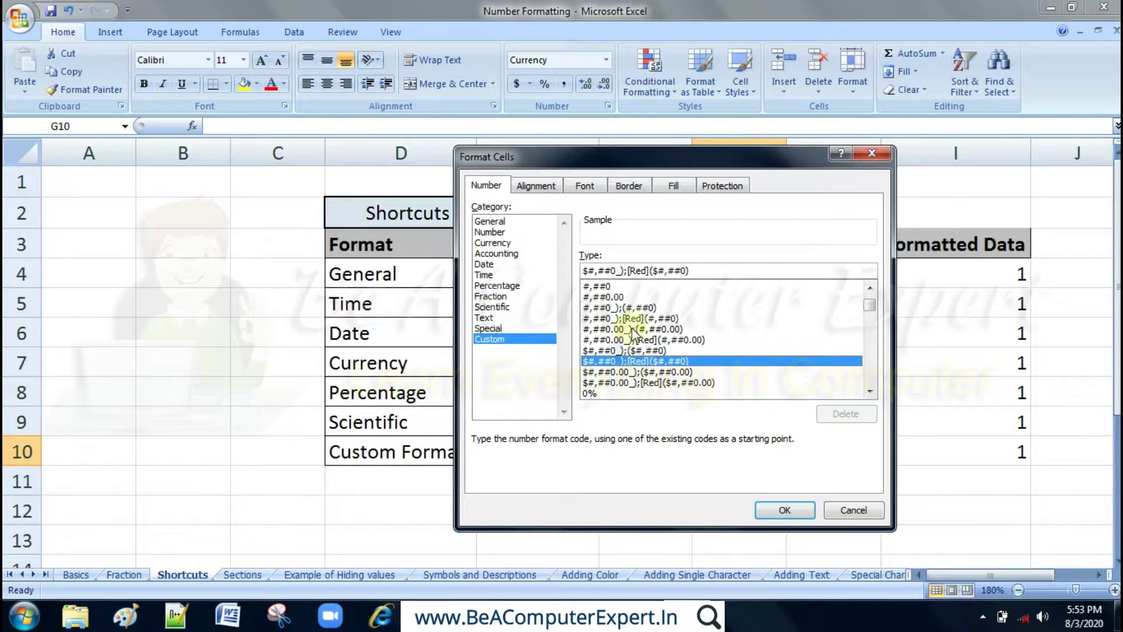
{"action": "left_click", "coordinate": [648, 330]}
{"action": "left_click", "coordinate": [645, 350]}
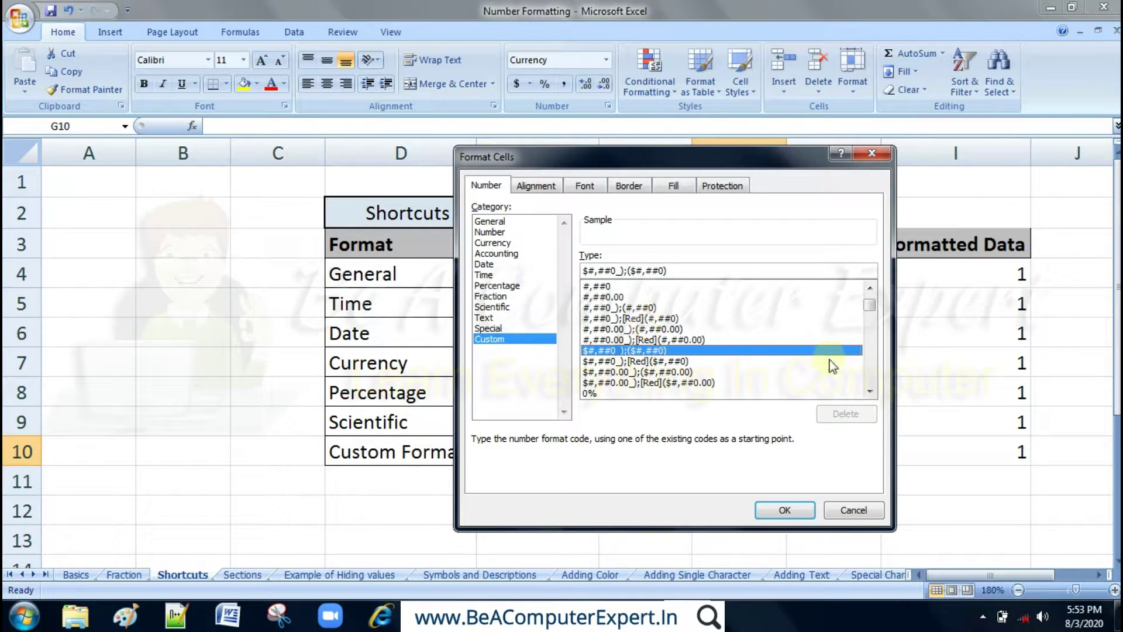
{"action": "left_click", "coordinate": [870, 391]}
{"action": "left_click_drag", "start_coordinate": [870, 391], "coordinate": [870, 395]}
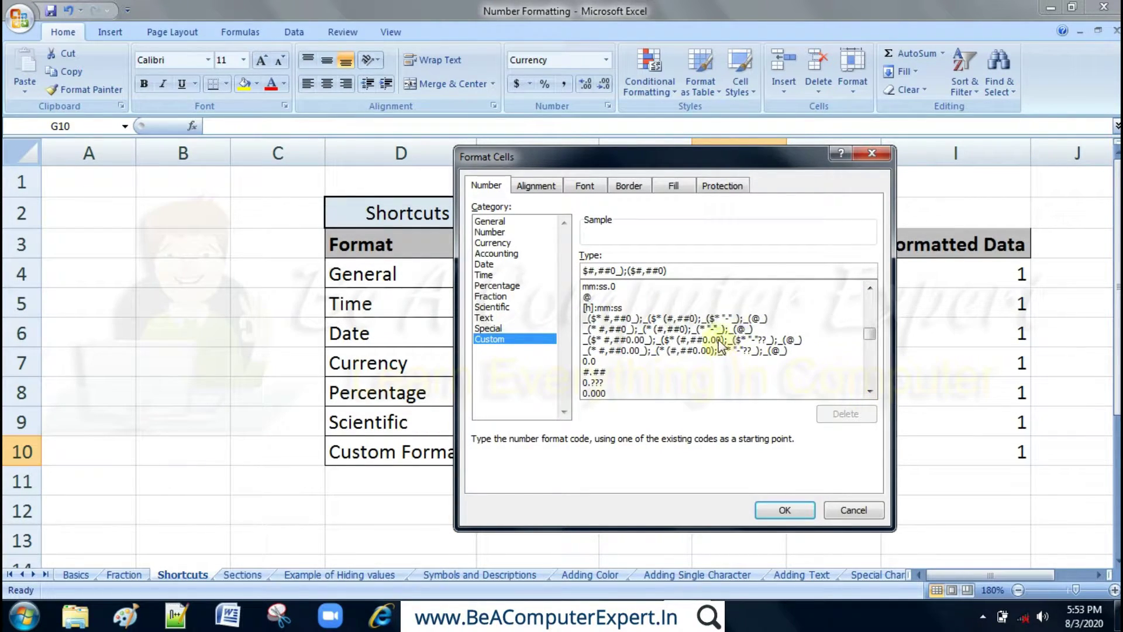
Step: Select the accounting format code with decimals and mark where each of its sections begins and ends
{"action": "left_click", "coordinate": [723, 339]}
{"action": "left_click", "coordinate": [659, 271]}
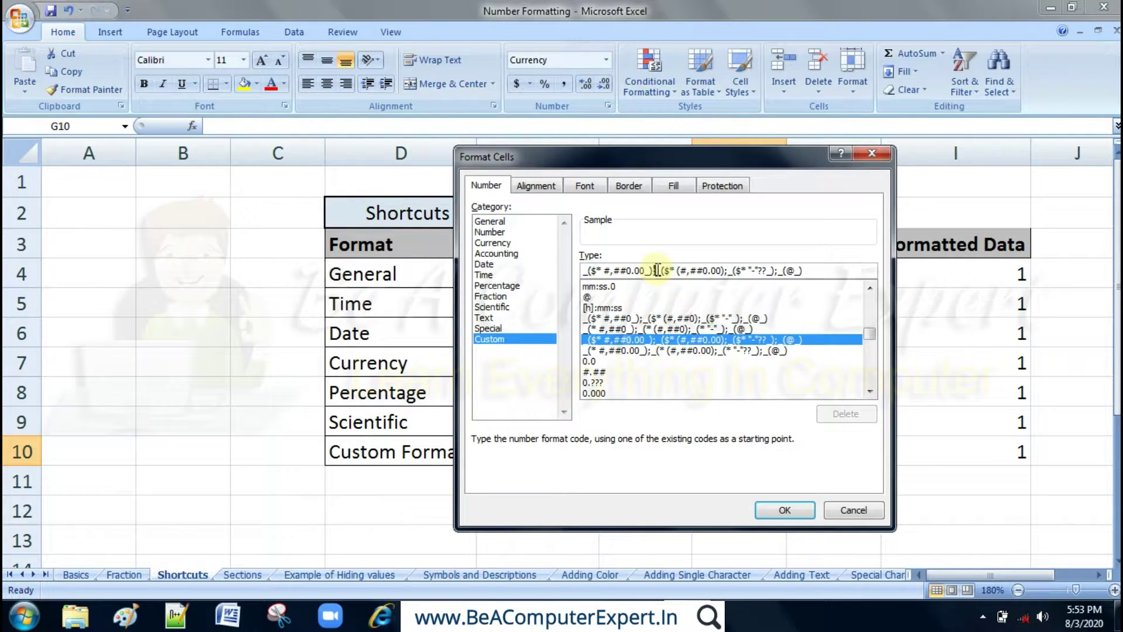
{"action": "left_click", "coordinate": [728, 270]}
{"action": "left_click", "coordinate": [750, 271]}
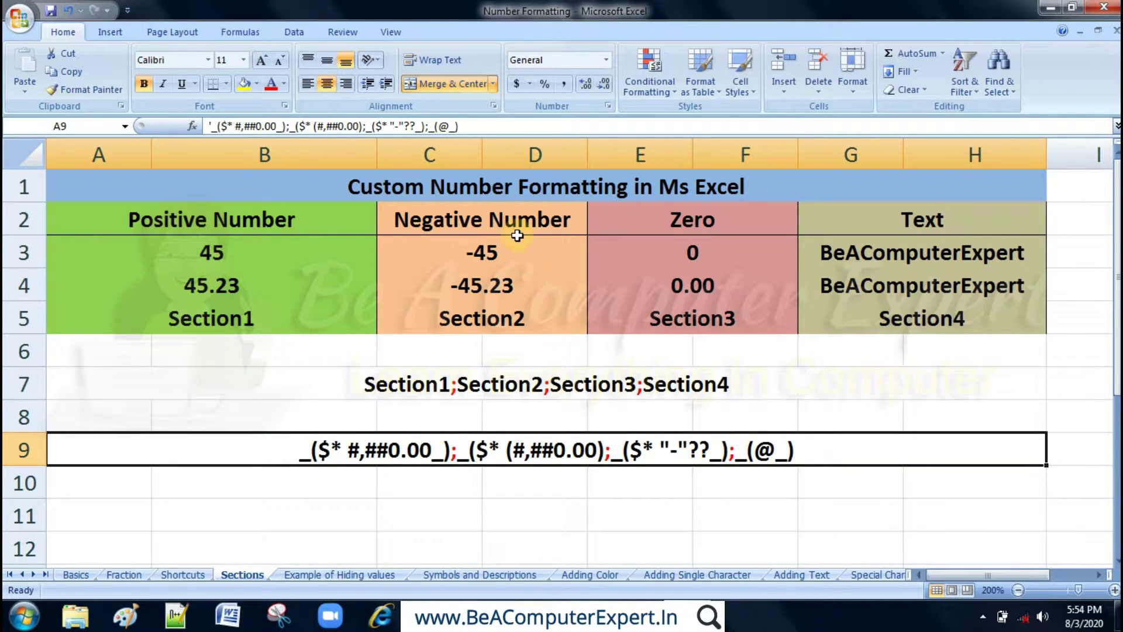
Step: Point out the Sections sheet title in cell A1
{"action": "left_click", "coordinate": [477, 172]}
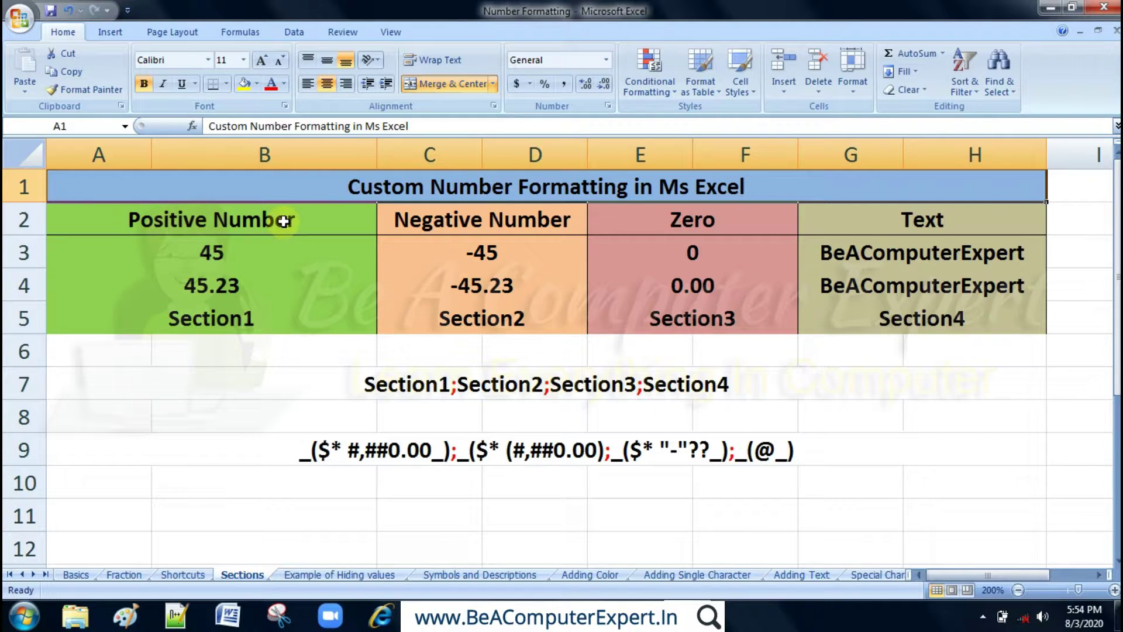
{"action": "left_click", "coordinate": [228, 316]}
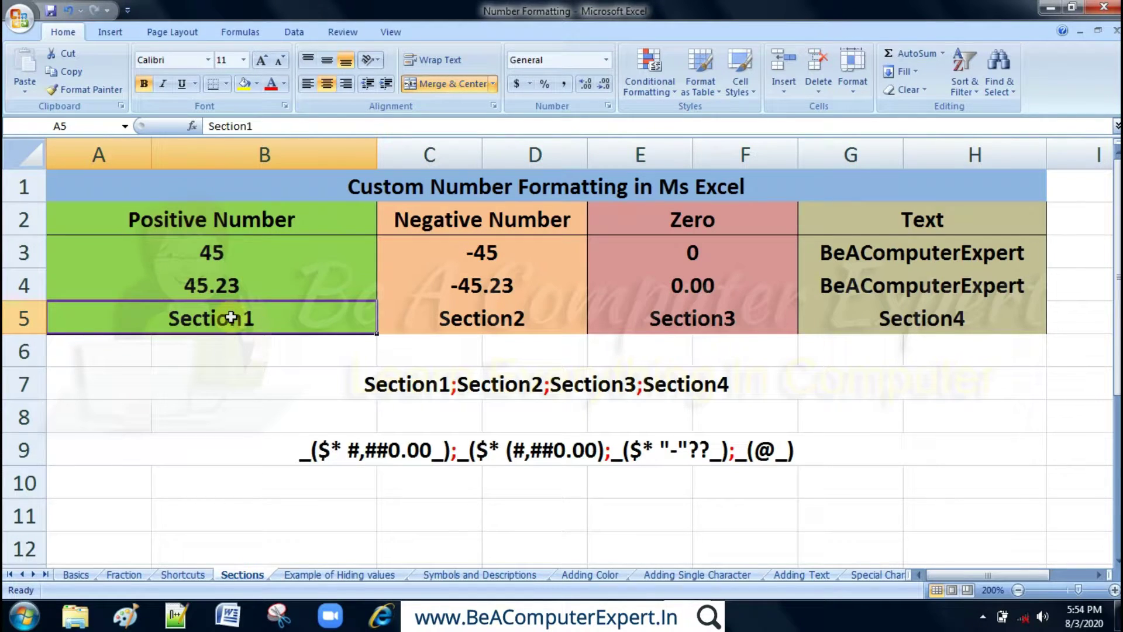
{"action": "left_click", "coordinate": [226, 228]}
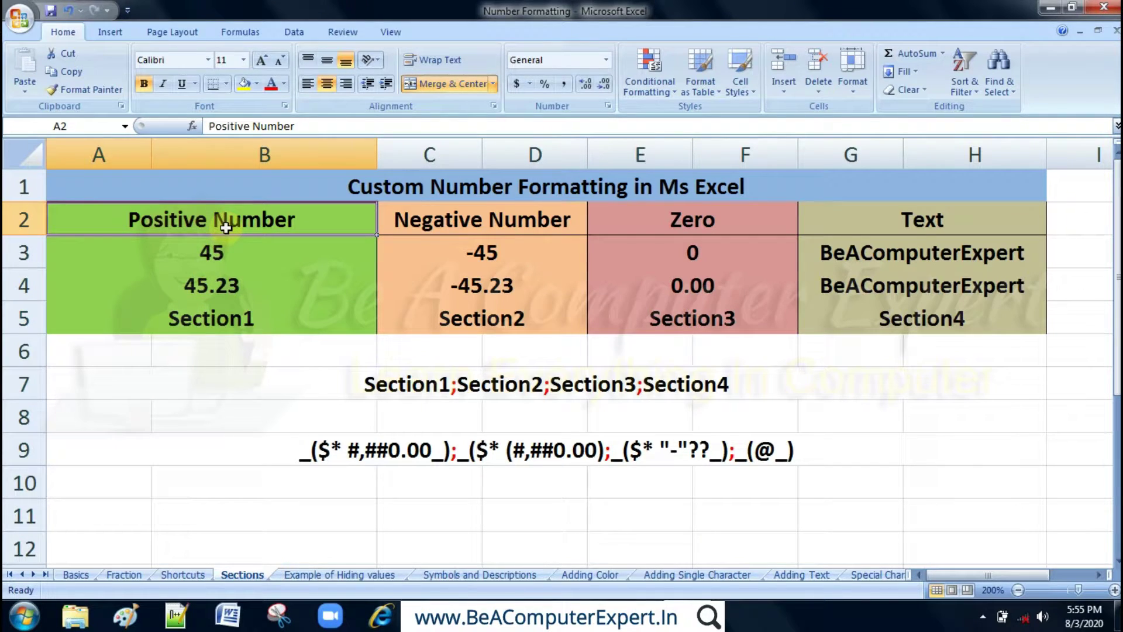
{"action": "left_click", "coordinate": [219, 253]}
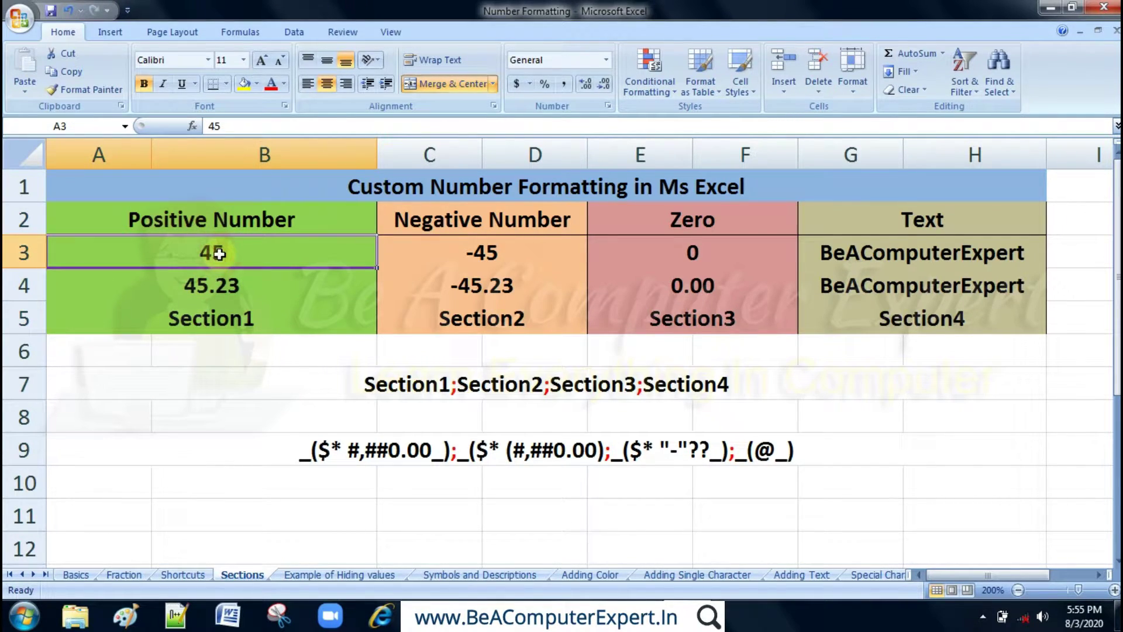
{"action": "left_click", "coordinate": [217, 279]}
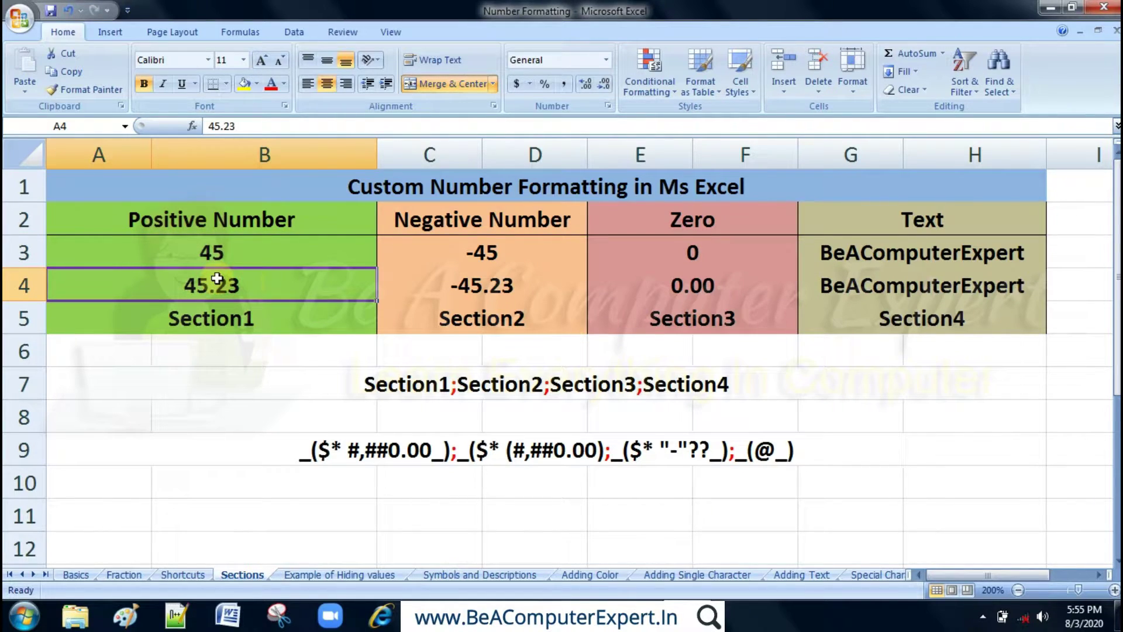
{"action": "left_click", "coordinate": [427, 318]}
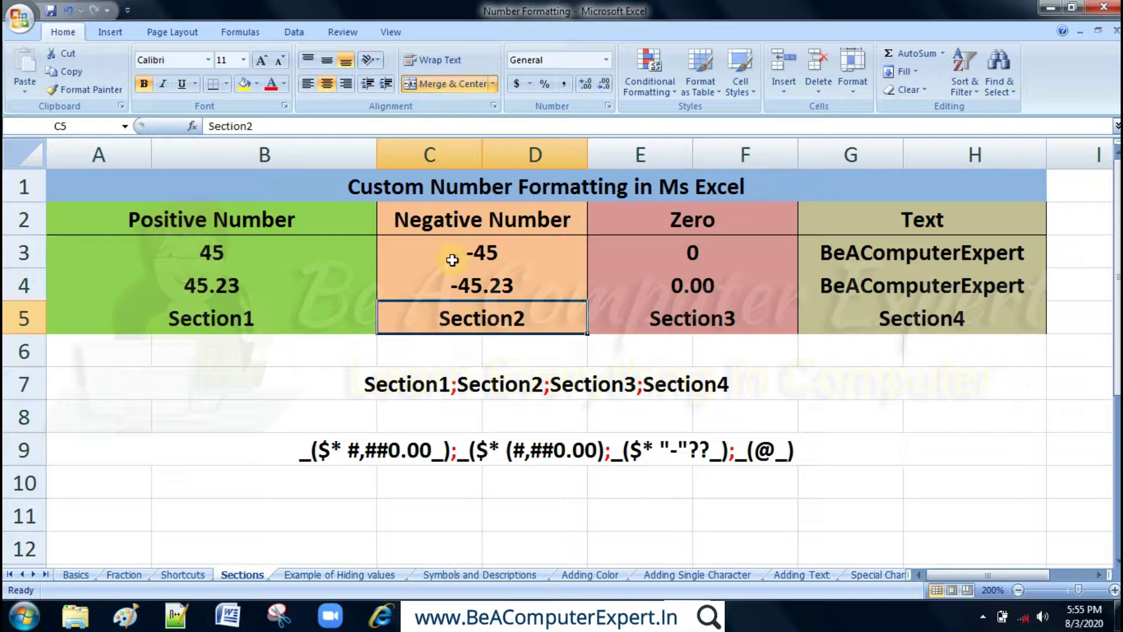
{"action": "left_click", "coordinate": [465, 220]}
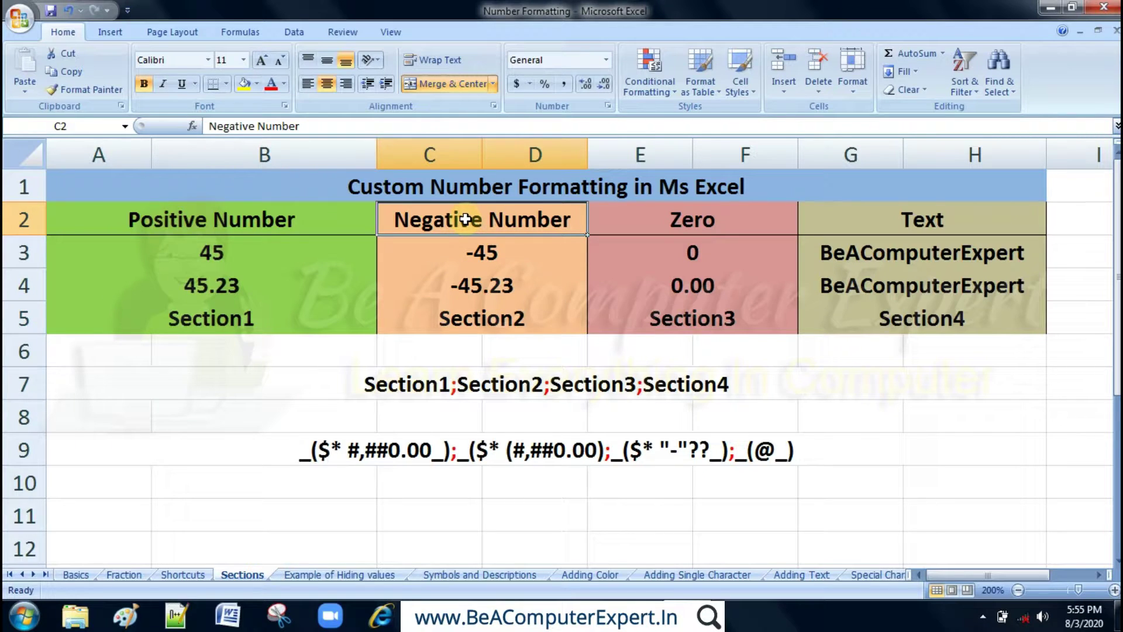
{"action": "left_click", "coordinate": [490, 254]}
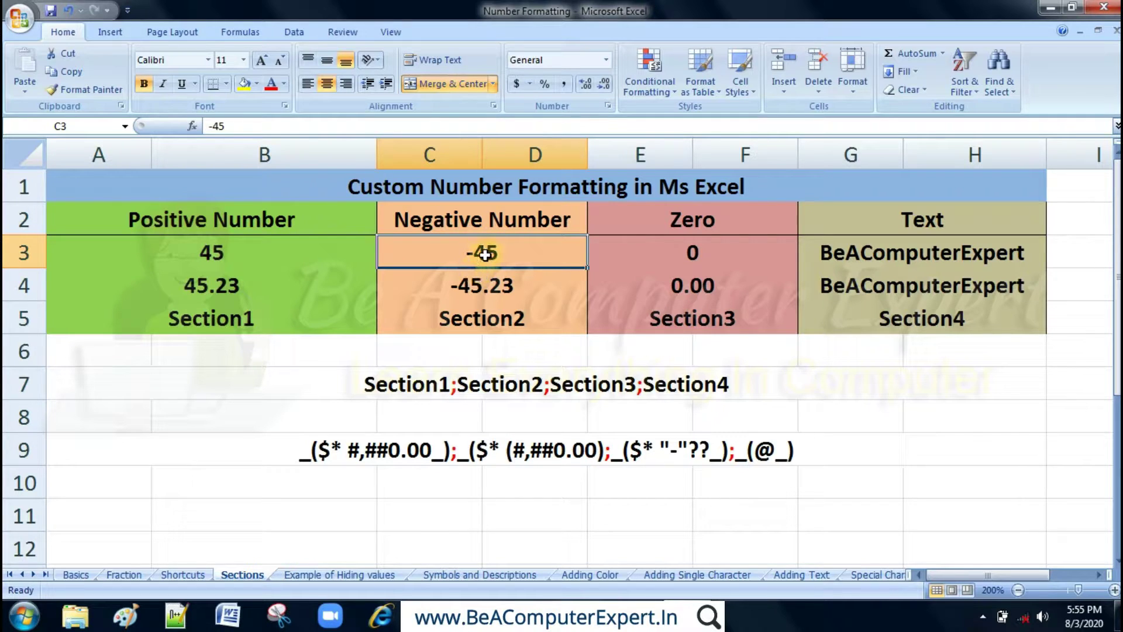
{"action": "left_click", "coordinate": [478, 285]}
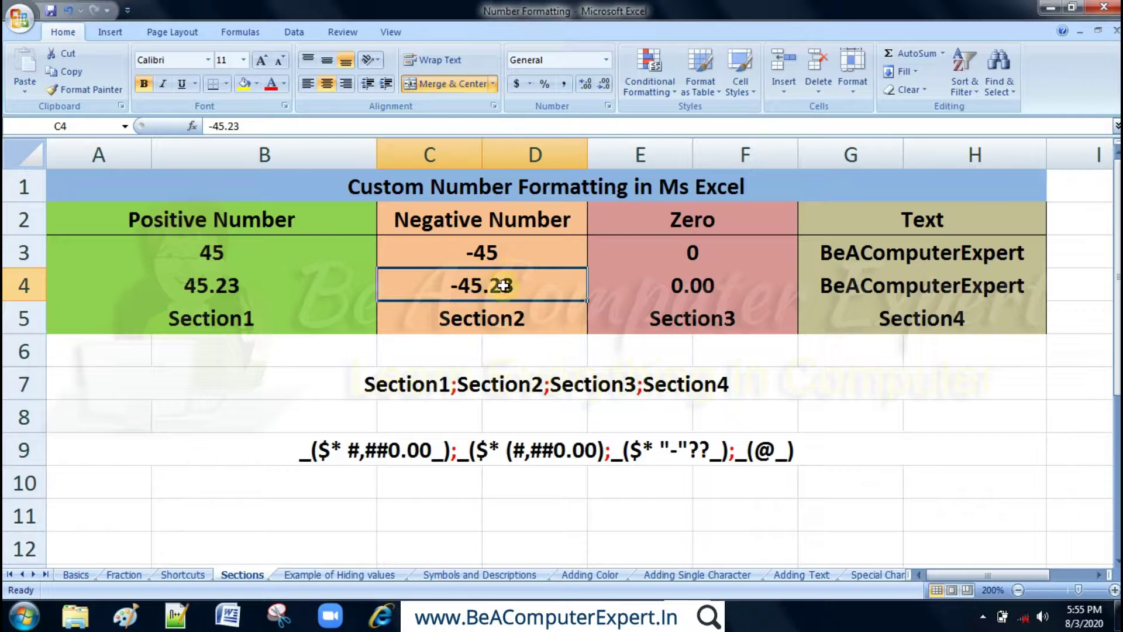
{"action": "left_click", "coordinate": [690, 318]}
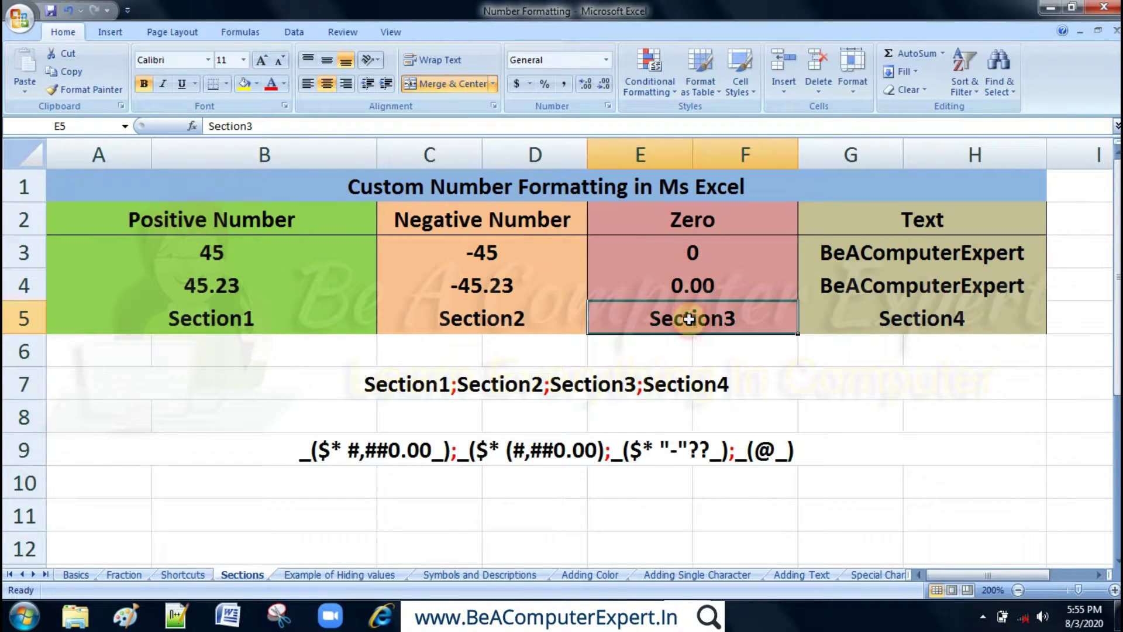
{"action": "left_click", "coordinate": [691, 214]}
{"action": "left_click", "coordinate": [688, 252]}
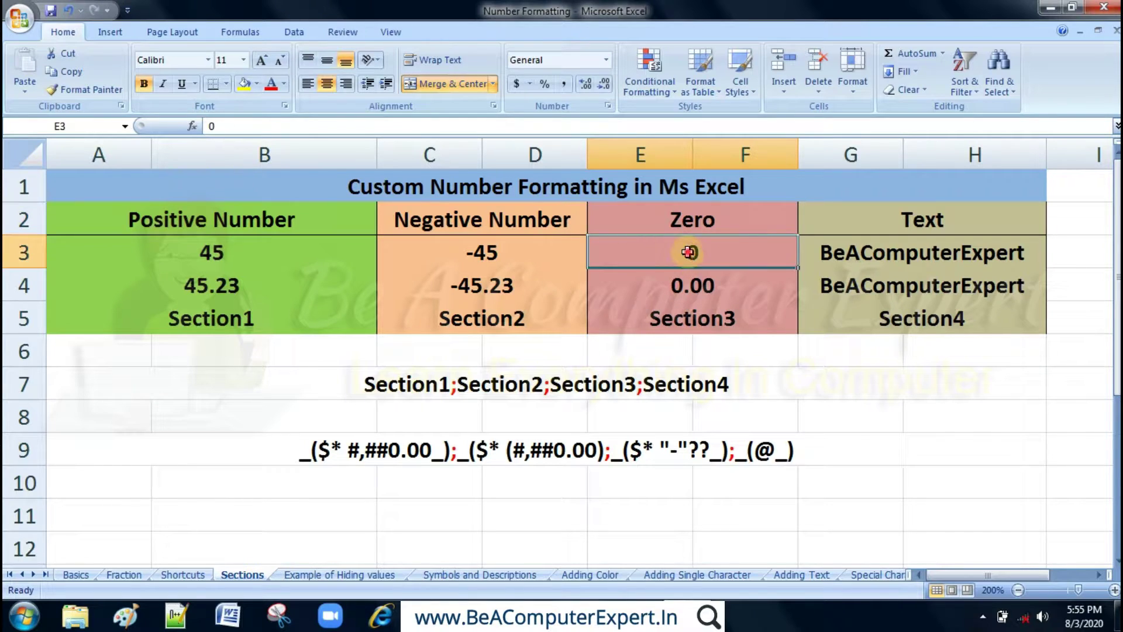
{"action": "left_click", "coordinate": [696, 285]}
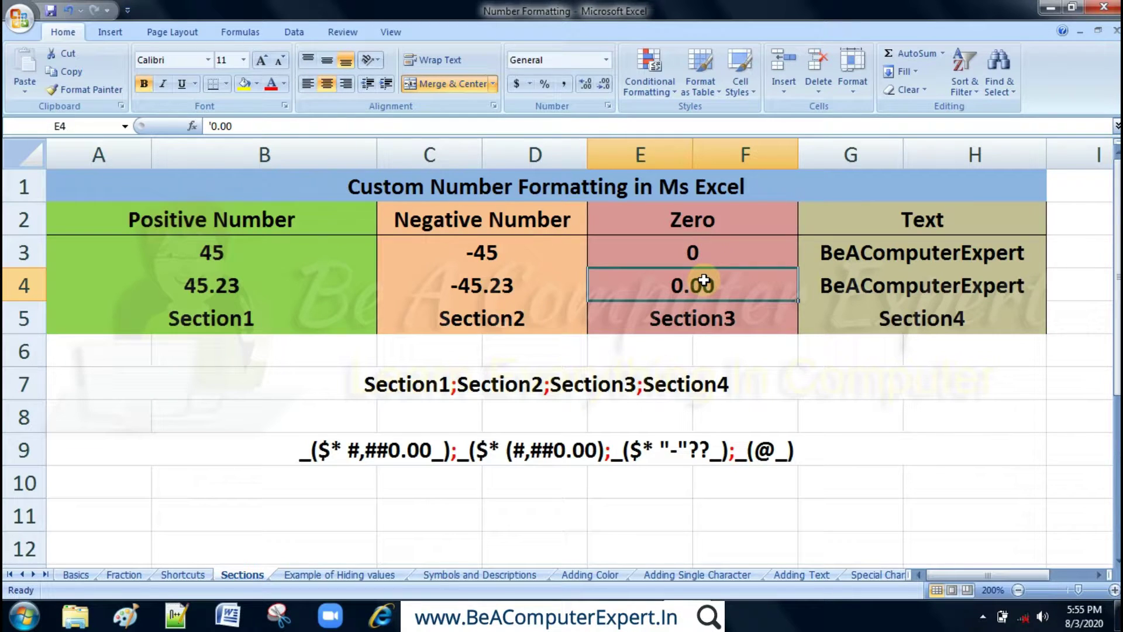
{"action": "left_click", "coordinate": [702, 319]}
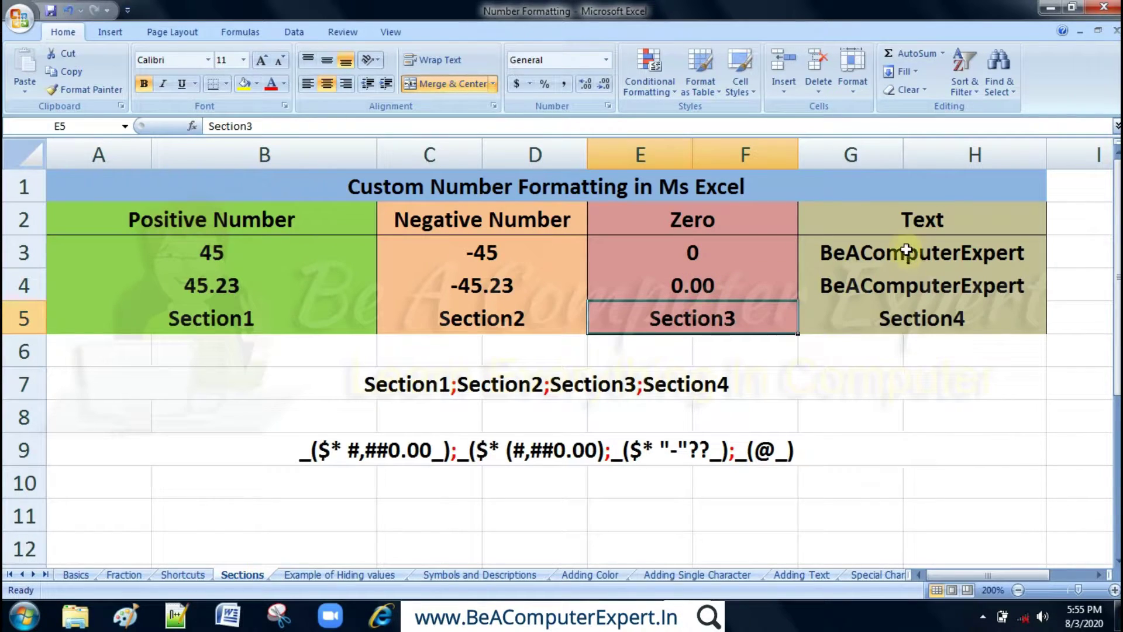
{"action": "left_click", "coordinate": [911, 314]}
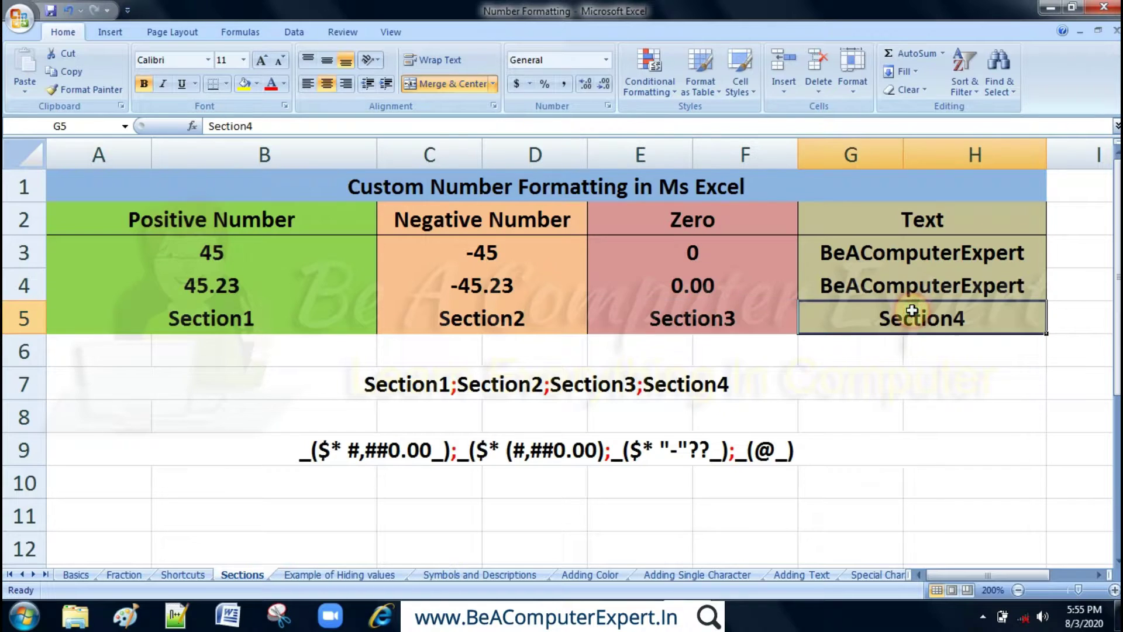
{"action": "left_click", "coordinate": [929, 219]}
{"action": "left_click", "coordinate": [919, 252]}
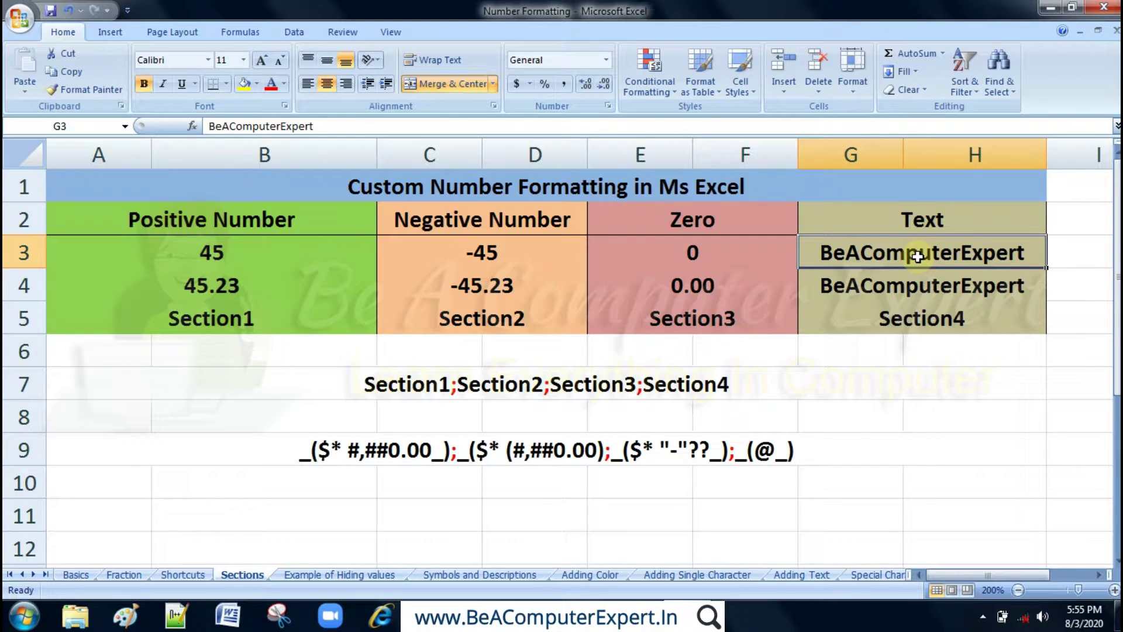
Step: Review the four-section line in A7 and the accounting code in A9, then open Example of Hiding values
{"action": "left_click", "coordinate": [465, 383]}
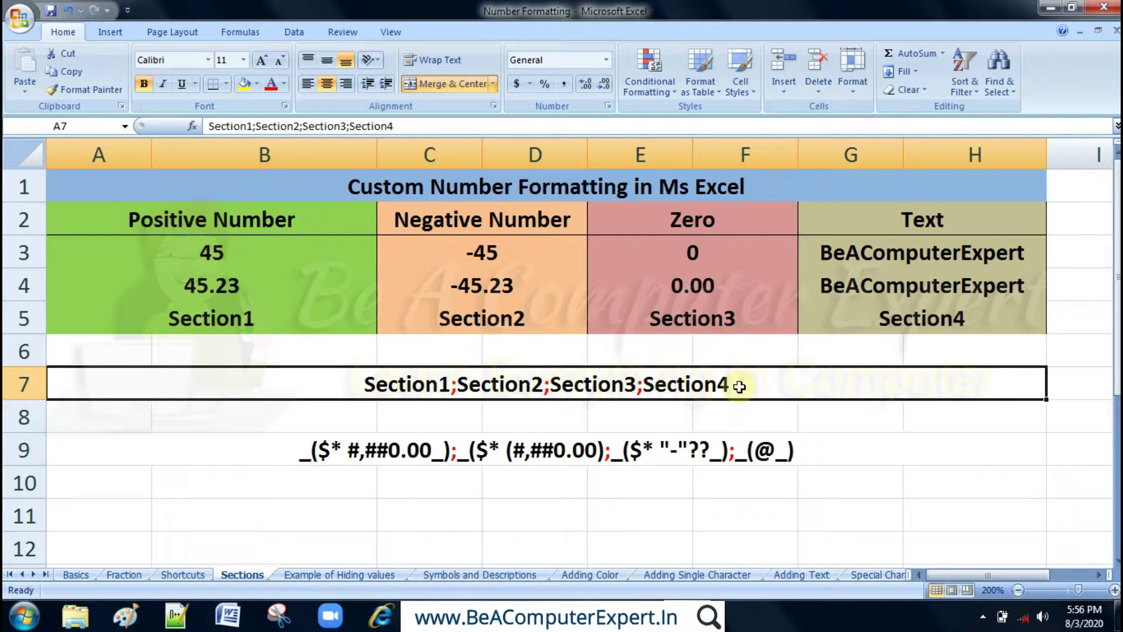
{"action": "left_click", "coordinate": [511, 453]}
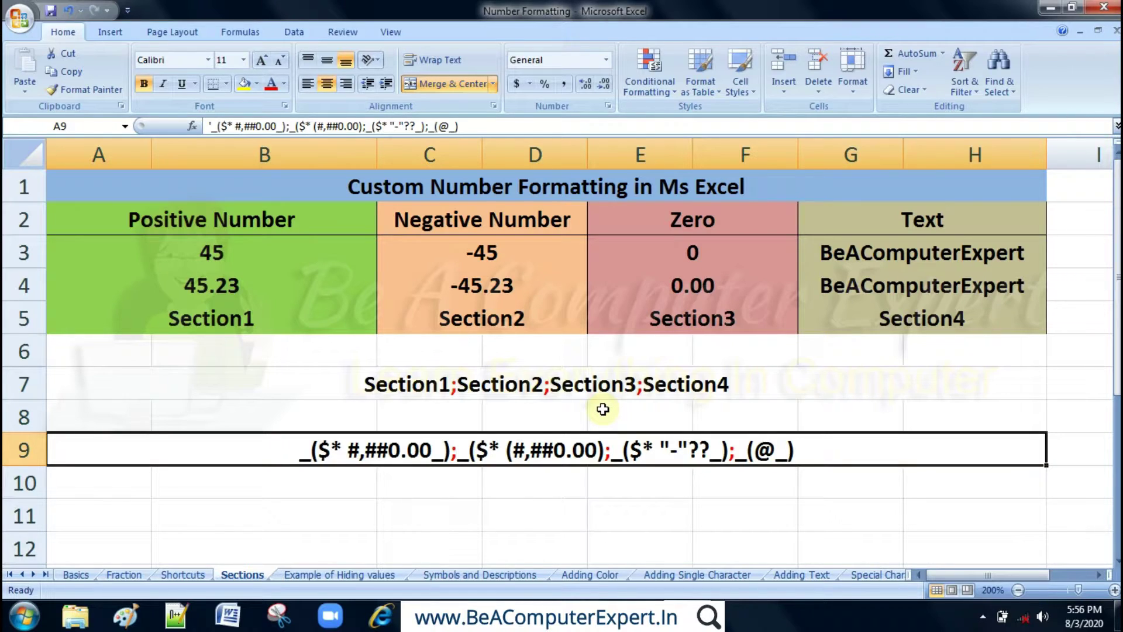
{"action": "left_click", "coordinate": [550, 382]}
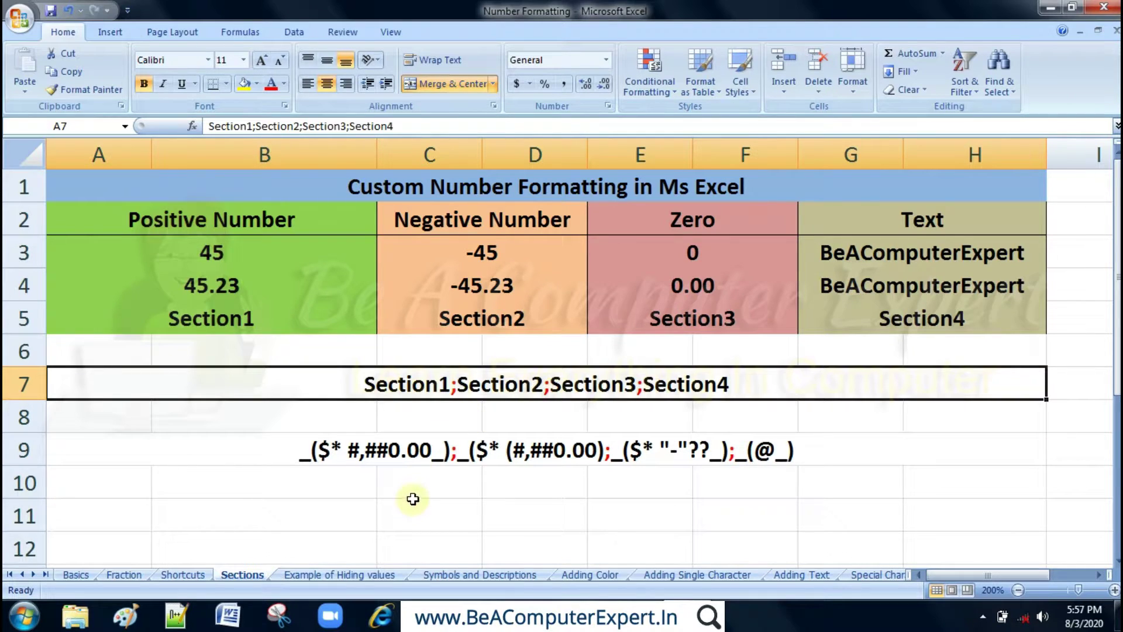
{"action": "left_click", "coordinate": [339, 575]}
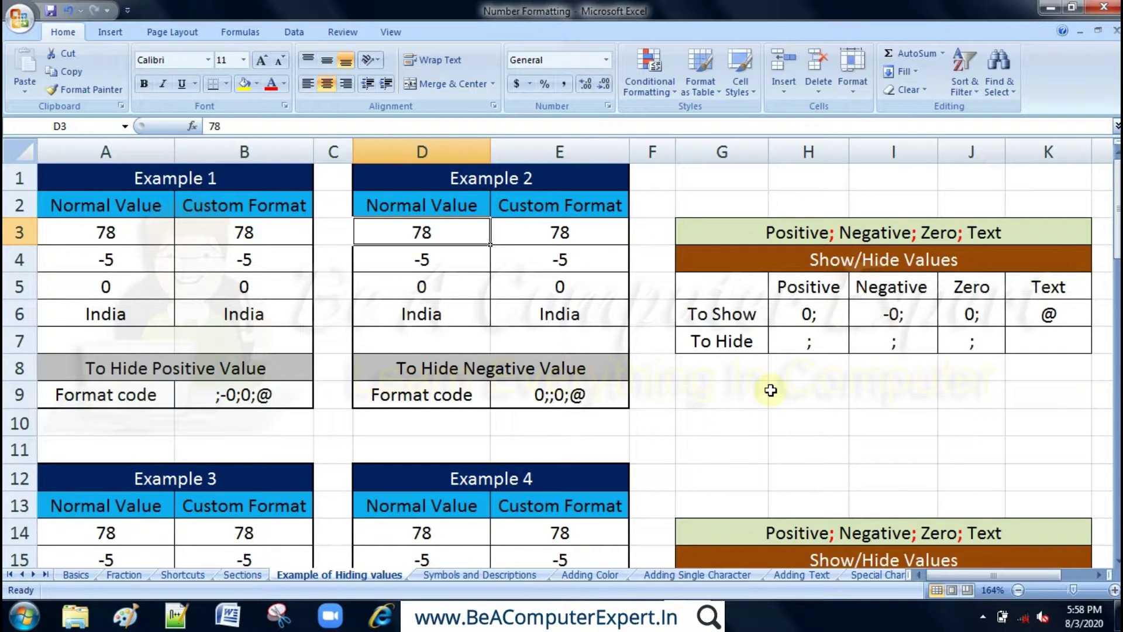
{"action": "left_click", "coordinate": [775, 235]}
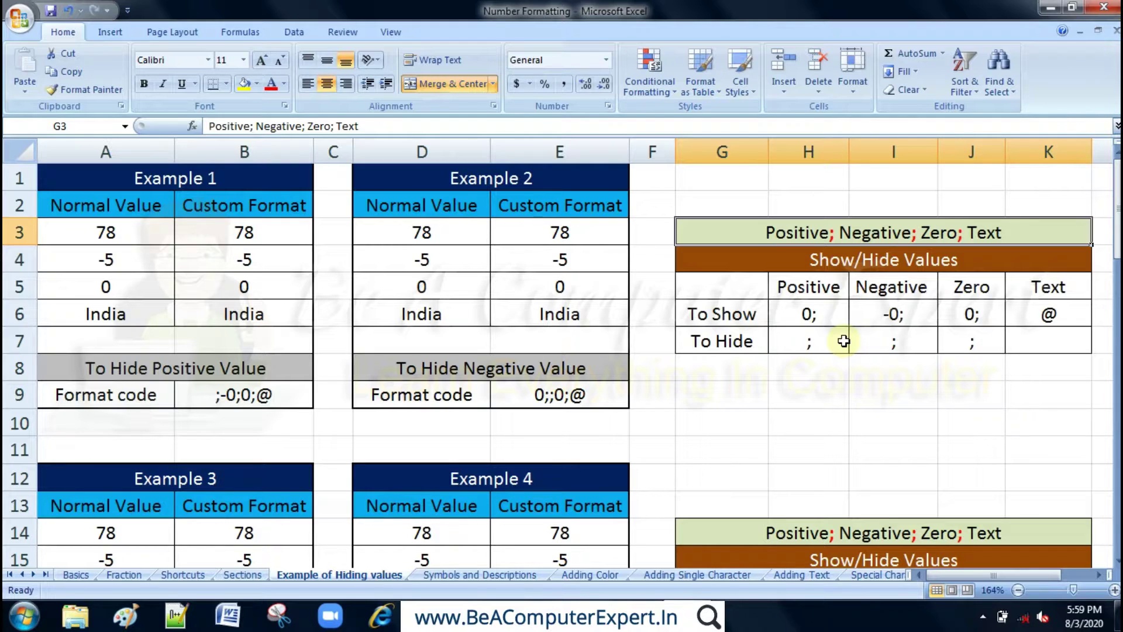
{"action": "left_click", "coordinate": [729, 228]}
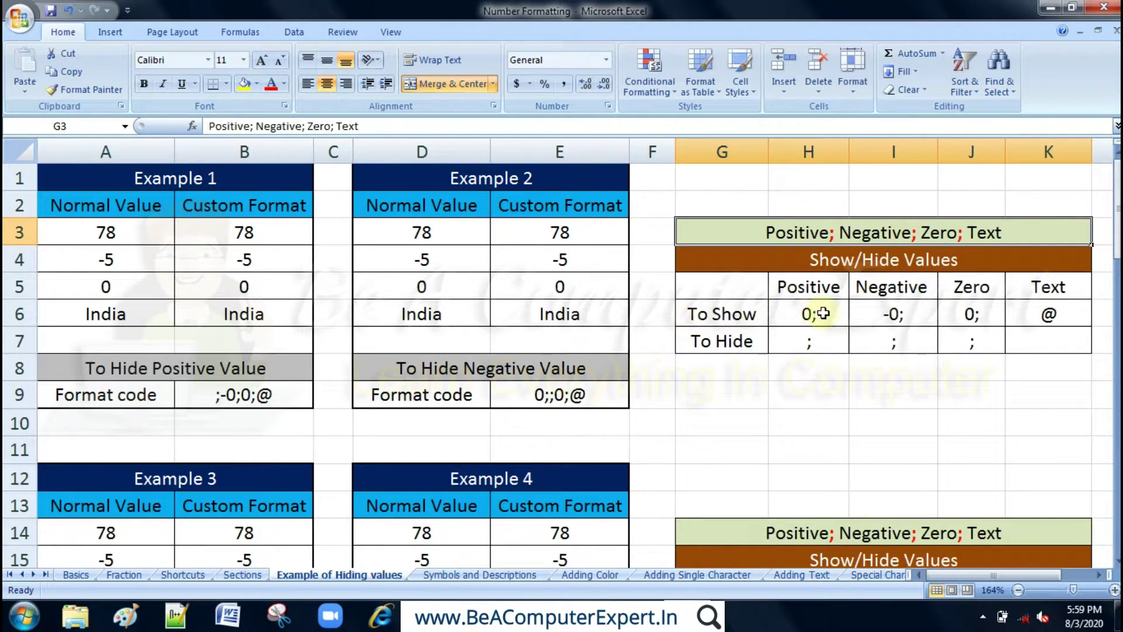
{"action": "left_click", "coordinate": [726, 315]}
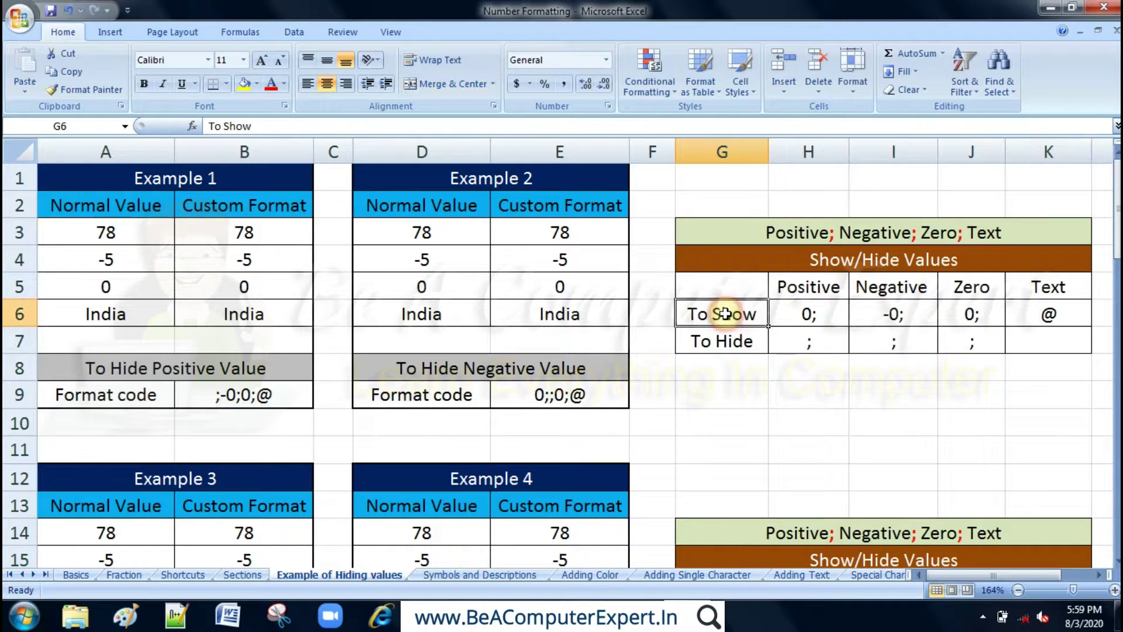
{"action": "left_click", "coordinate": [815, 291]}
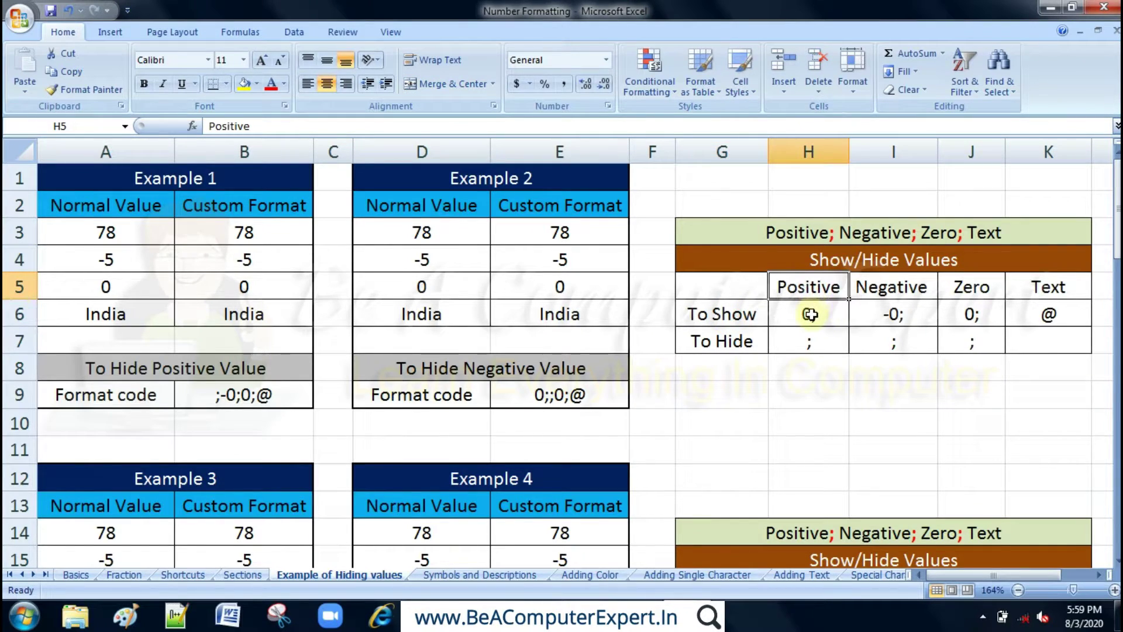
{"action": "left_click", "coordinate": [810, 315]}
{"action": "type", "text": "0;"}
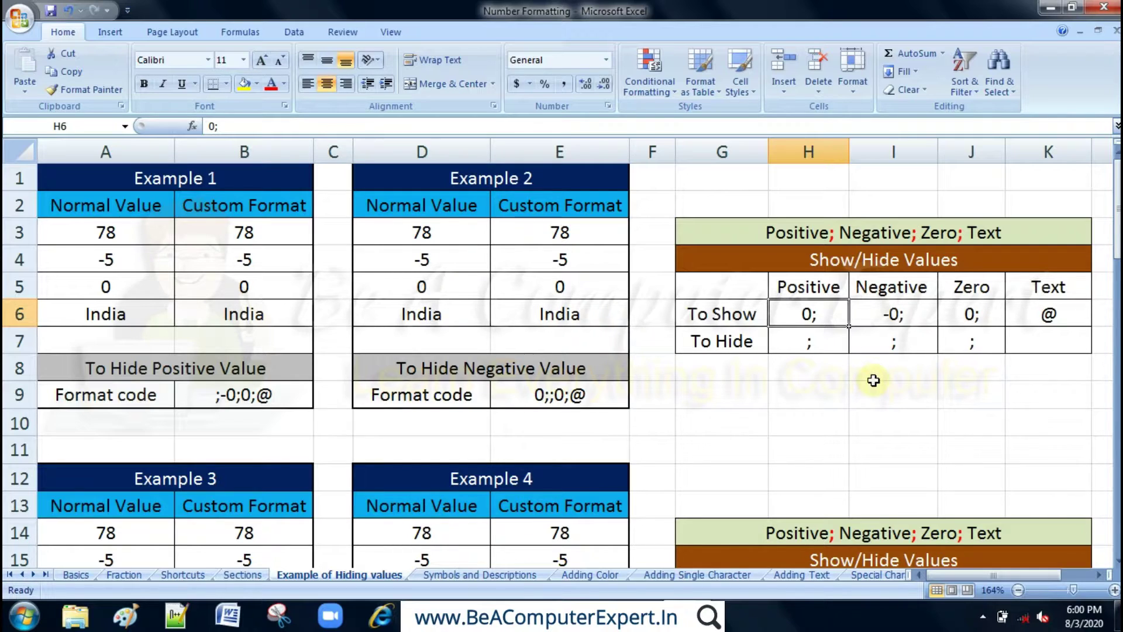
{"action": "left_click", "coordinate": [898, 316]}
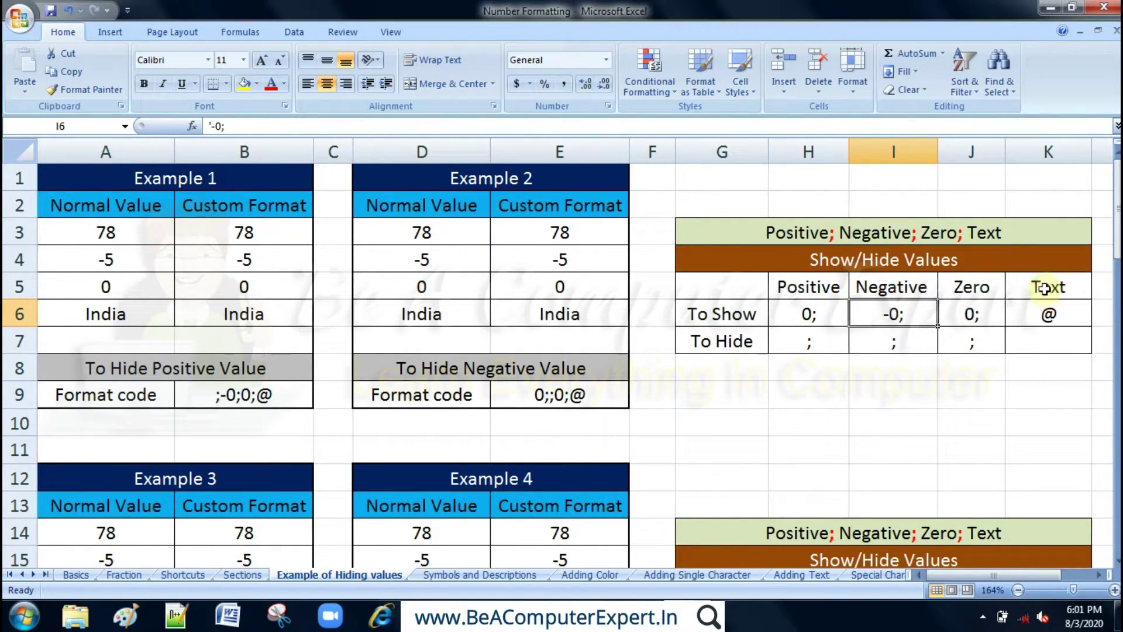
{"action": "left_click", "coordinate": [1050, 315]}
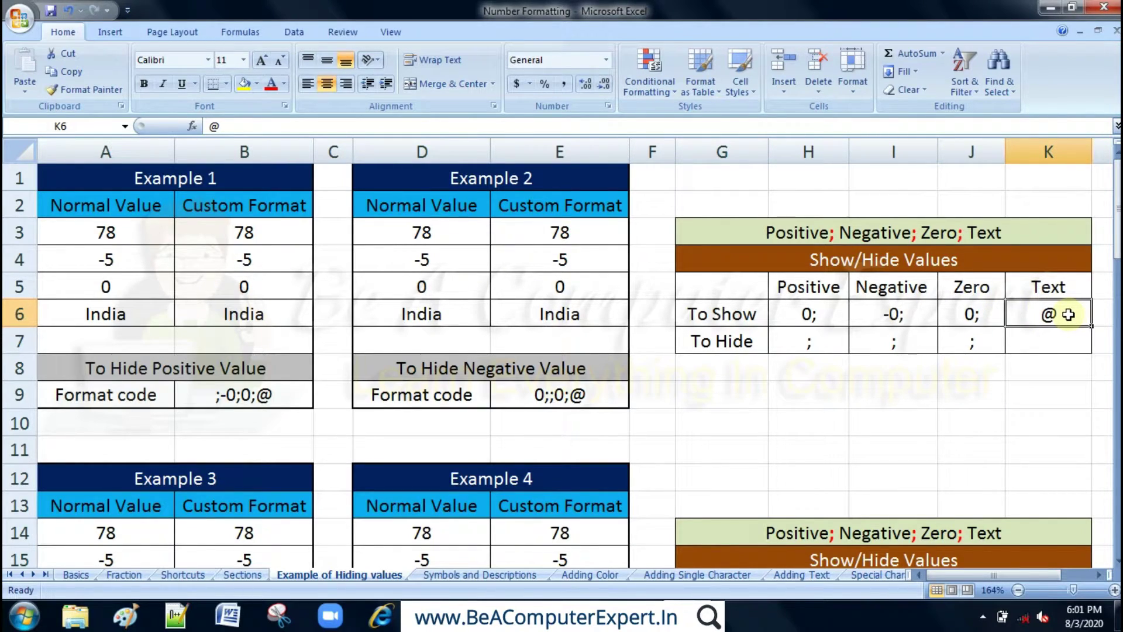
{"action": "left_click", "coordinate": [742, 341]}
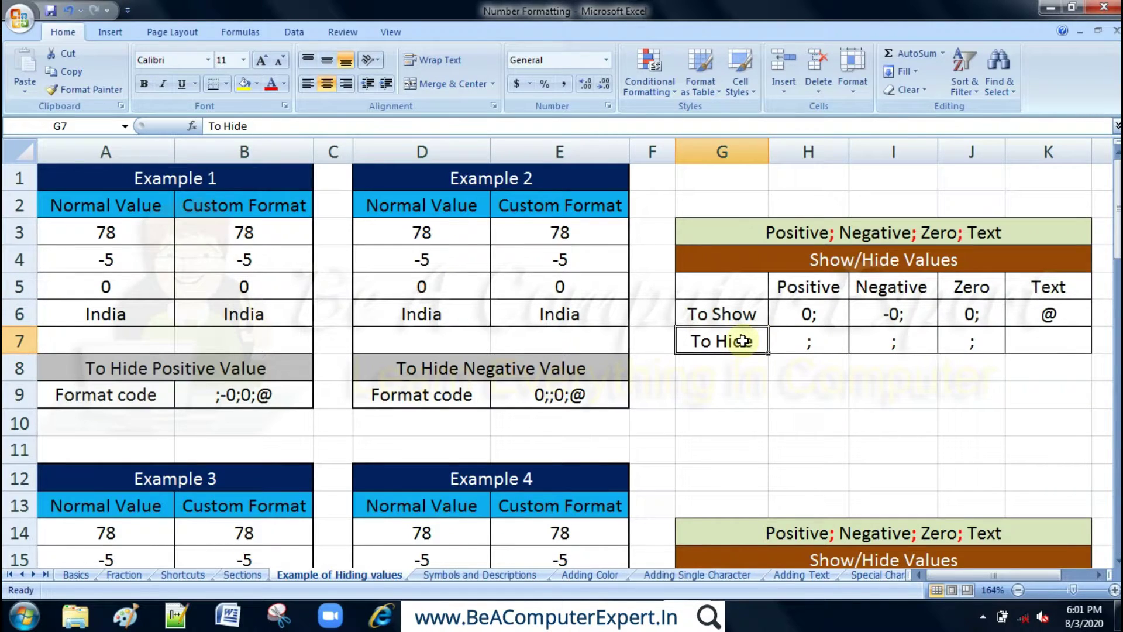
{"action": "left_click", "coordinate": [806, 341]}
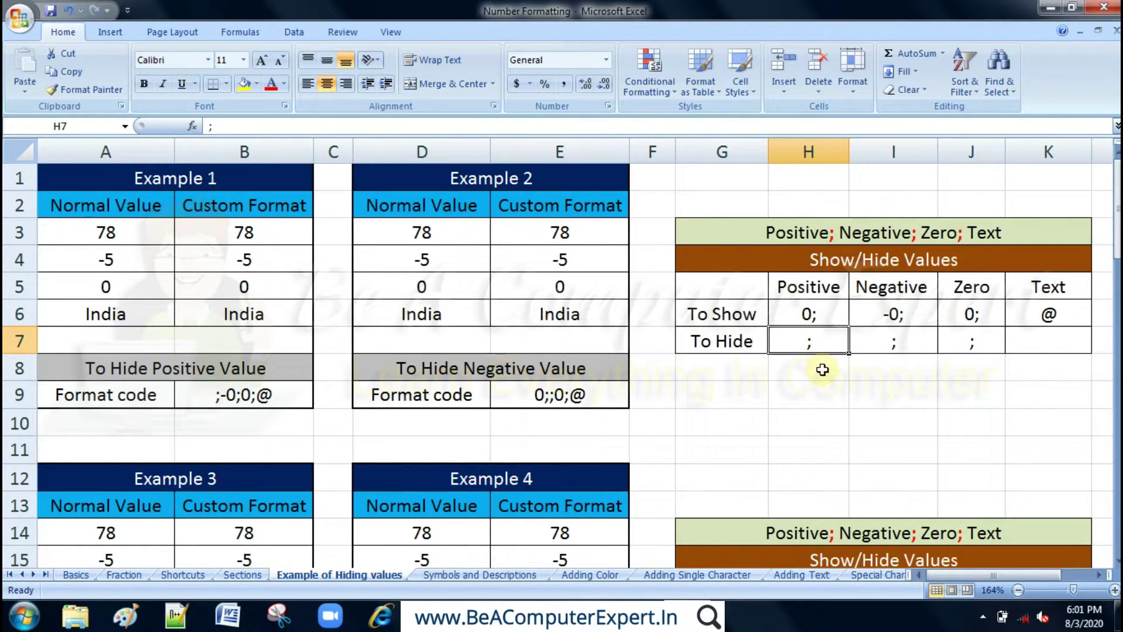
{"action": "left_click", "coordinate": [887, 343]}
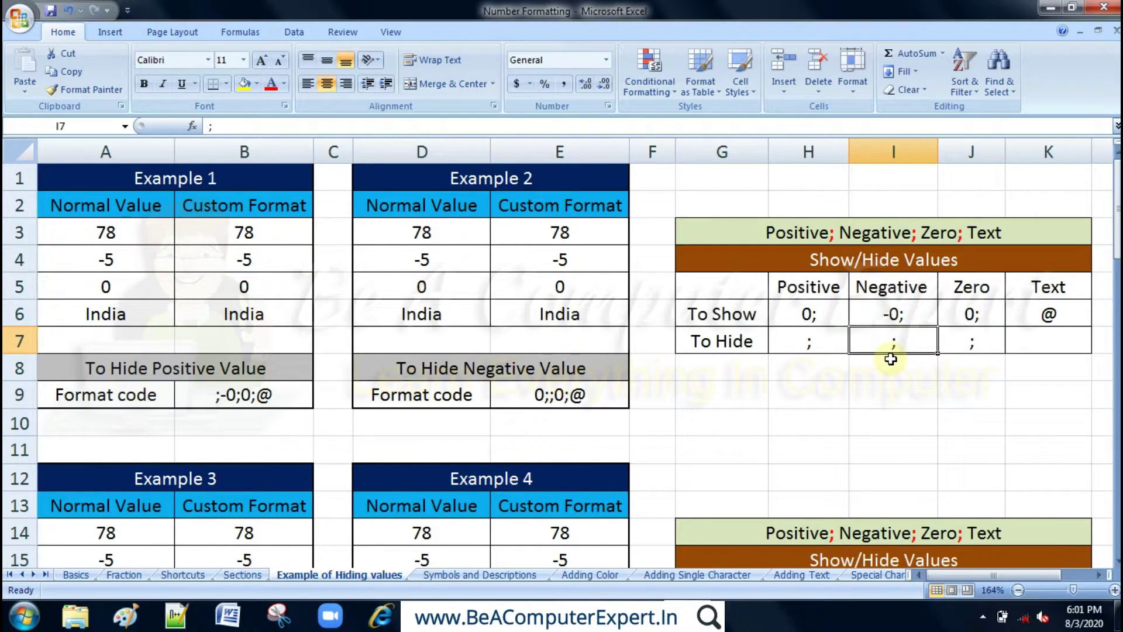
{"action": "left_click", "coordinate": [984, 344]}
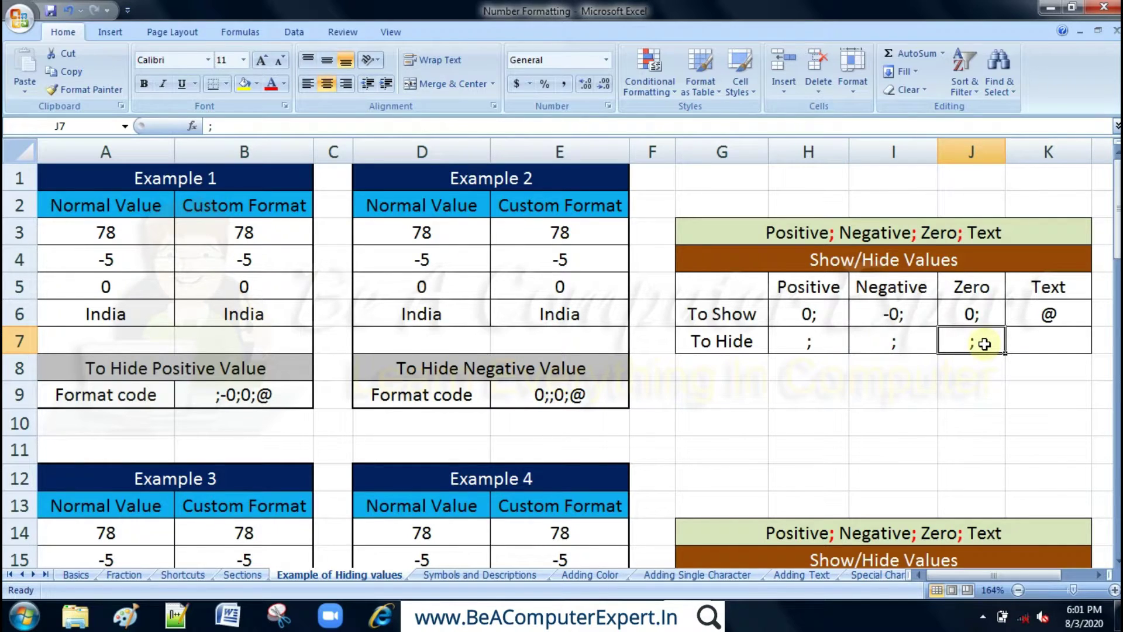
{"action": "left_click", "coordinate": [1053, 339]}
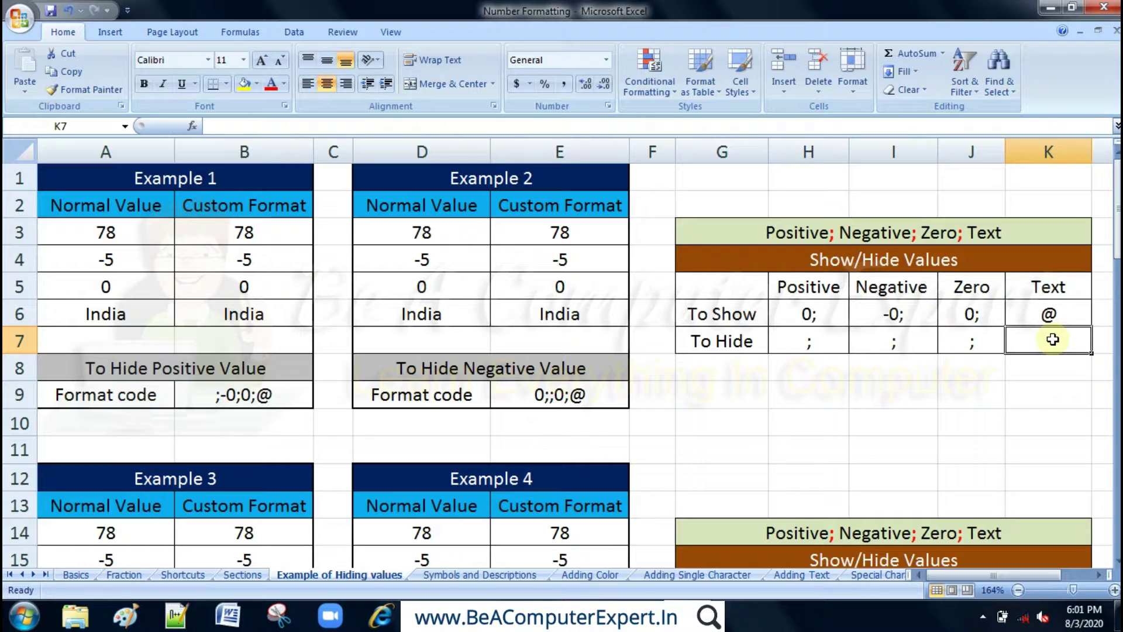
{"action": "left_click", "coordinate": [155, 231]}
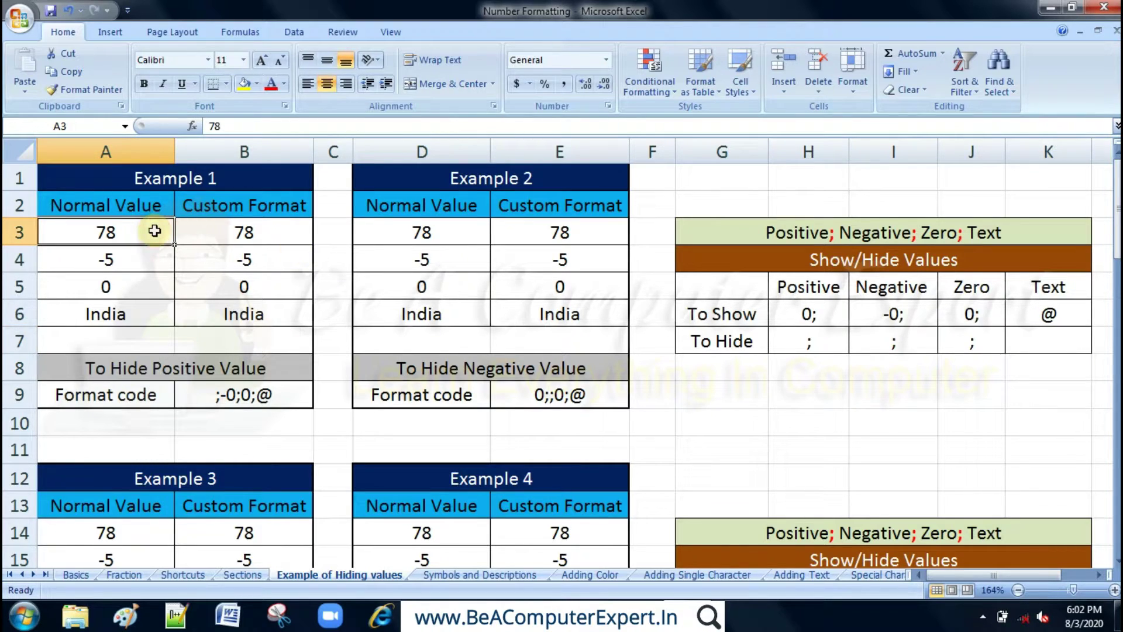
Step: Look over the Example 1 headings and its normal values in A3:A6
{"action": "left_click", "coordinate": [215, 178]}
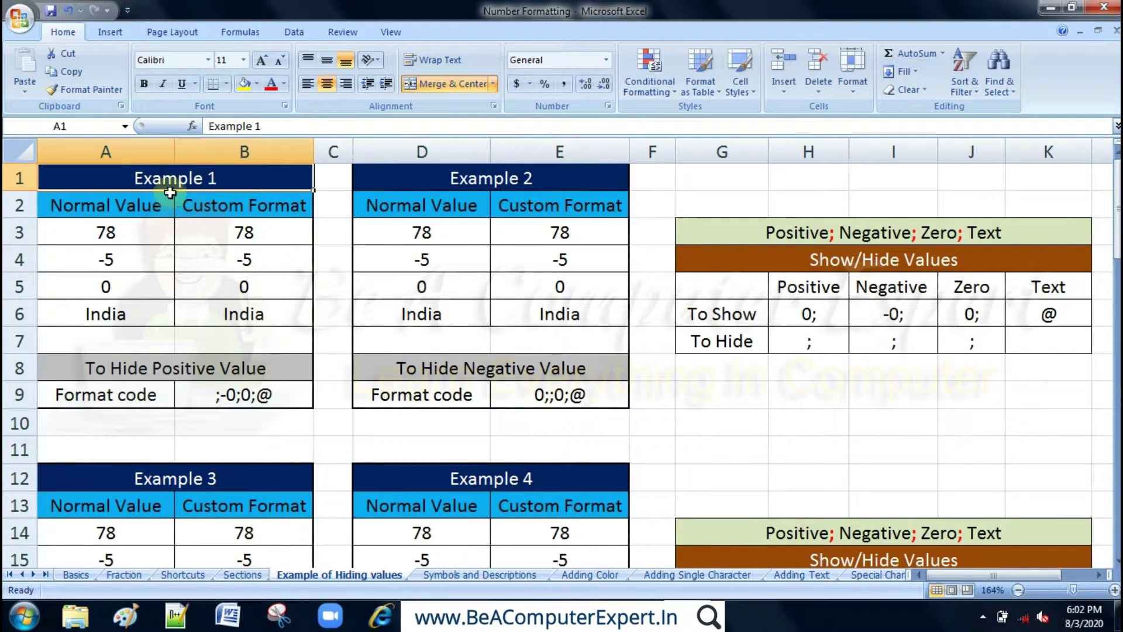
{"action": "left_click", "coordinate": [170, 365]}
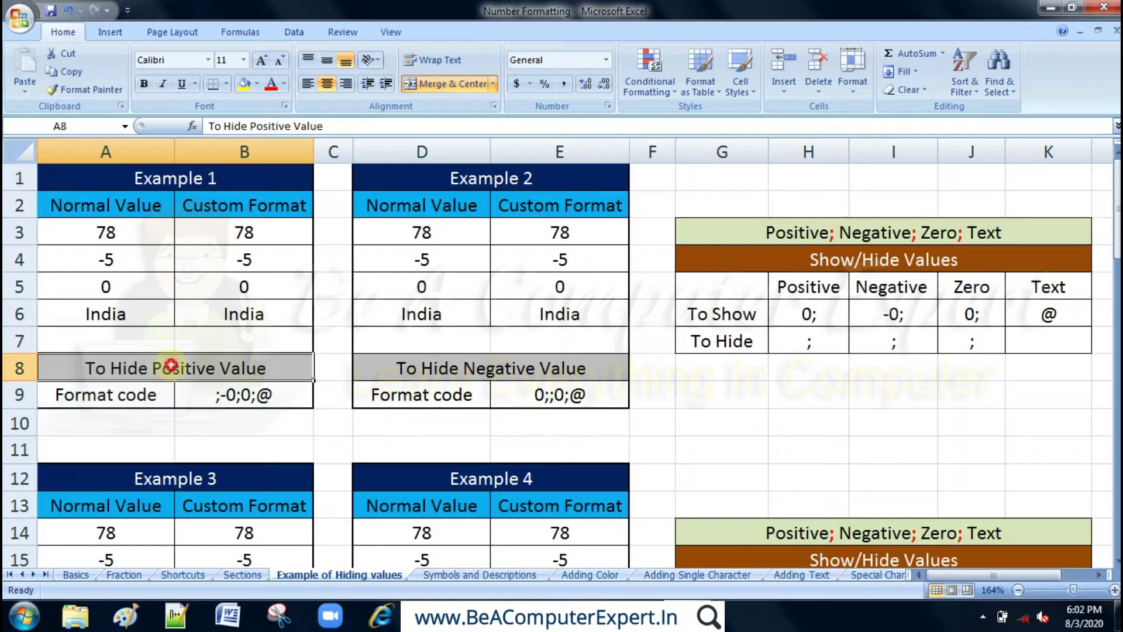
{"action": "left_click", "coordinate": [117, 232]}
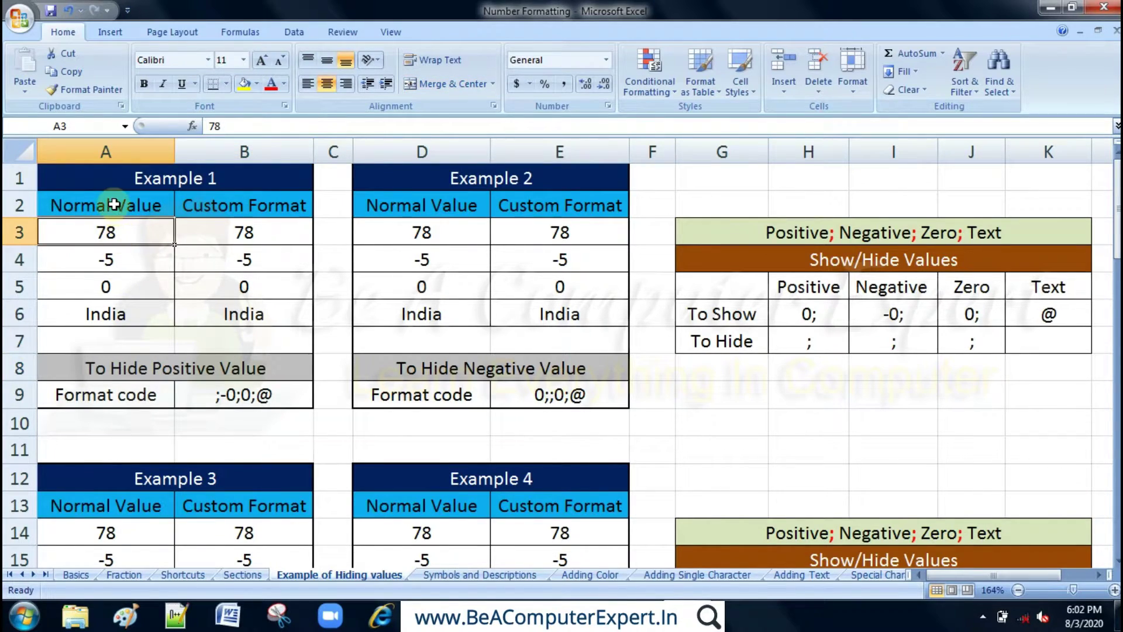
{"action": "left_click", "coordinate": [107, 314], "text": "shift"}
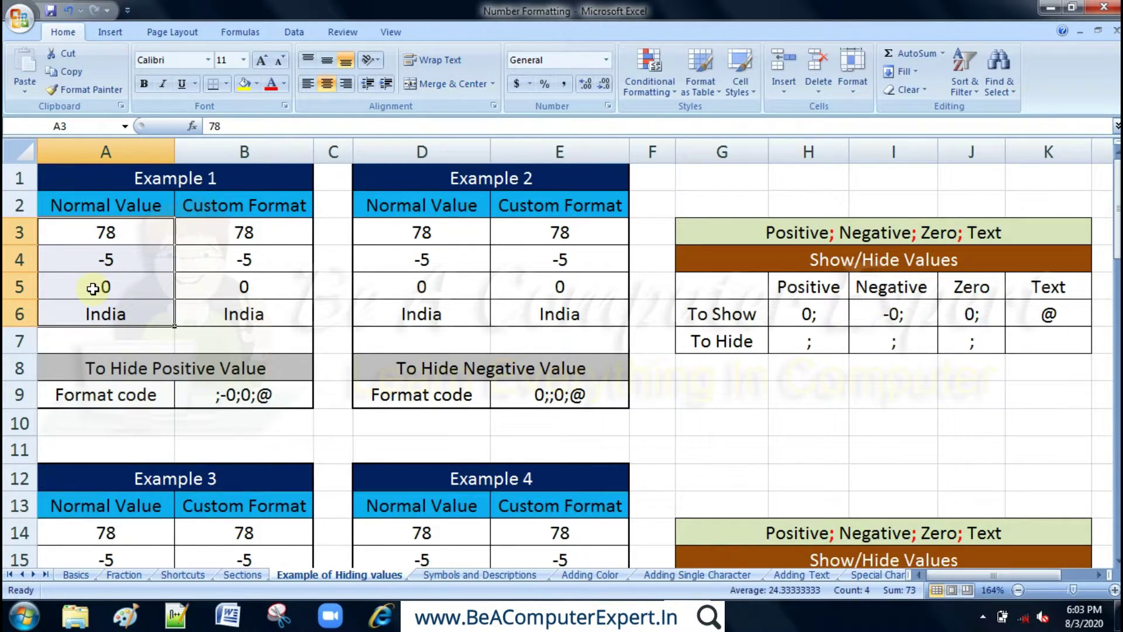
Step: Select the Custom Format cells B3:B6, checking the ;-0;0;@ code listed in B9
{"action": "left_click", "coordinate": [256, 228]}
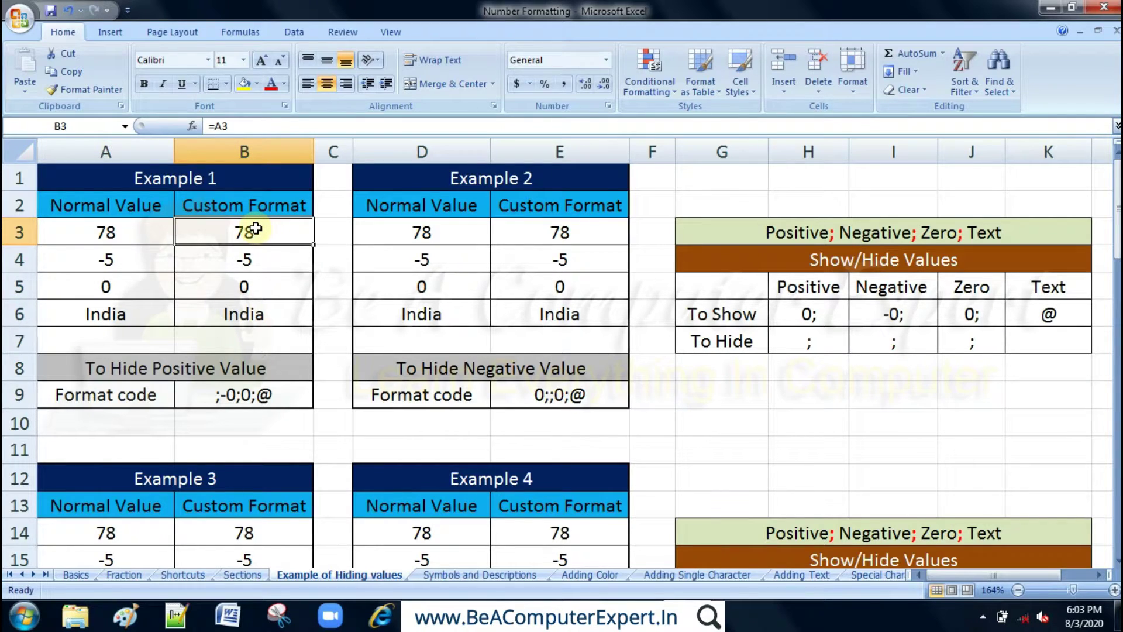
{"action": "left_click", "coordinate": [252, 315], "text": "shift"}
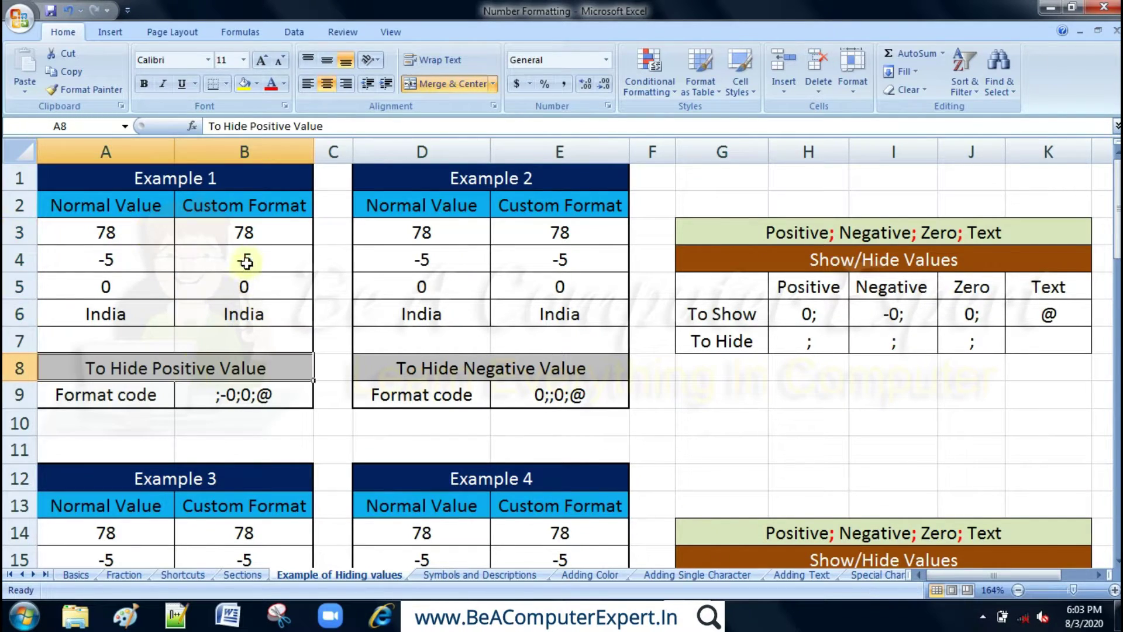
{"action": "left_click", "coordinate": [253, 239]}
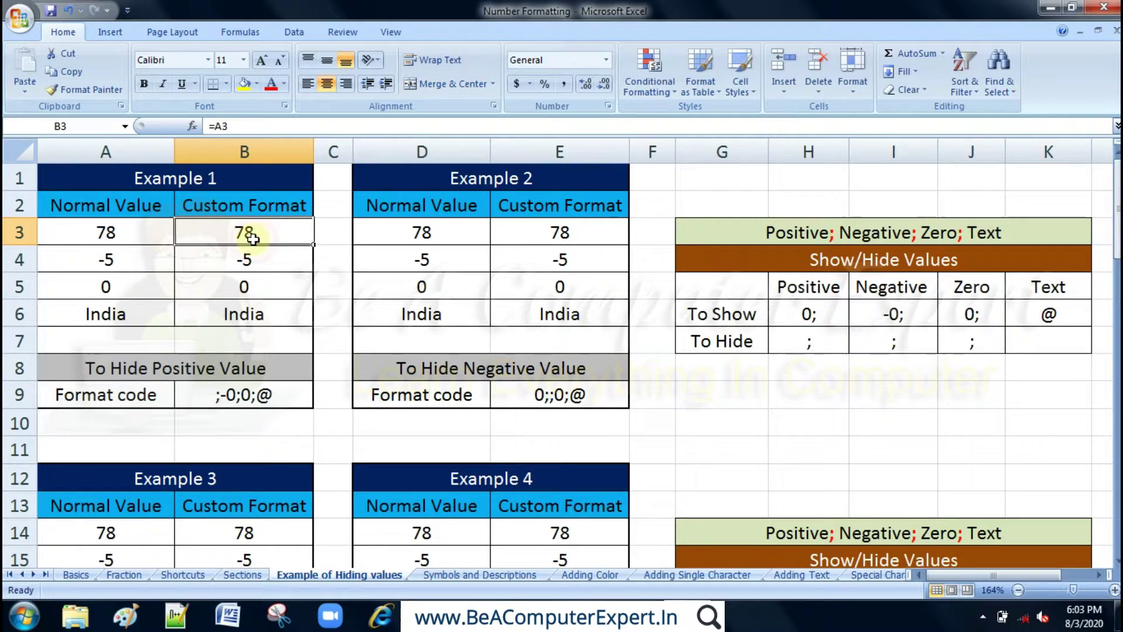
{"action": "left_click", "coordinate": [255, 315], "text": "shift"}
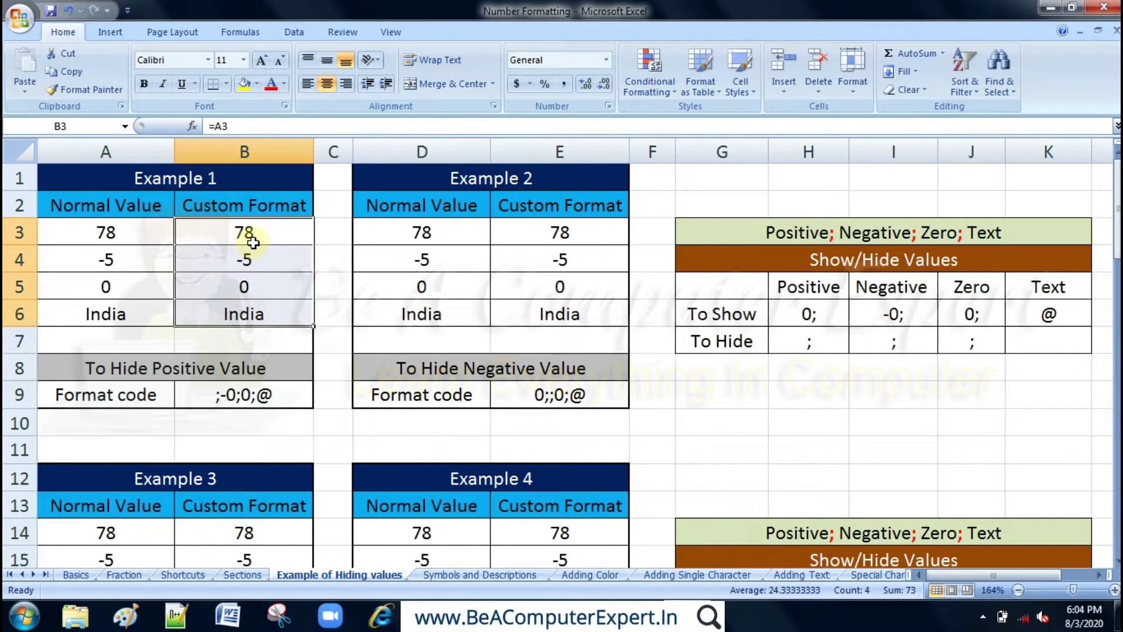
{"action": "left_click", "coordinate": [238, 392]}
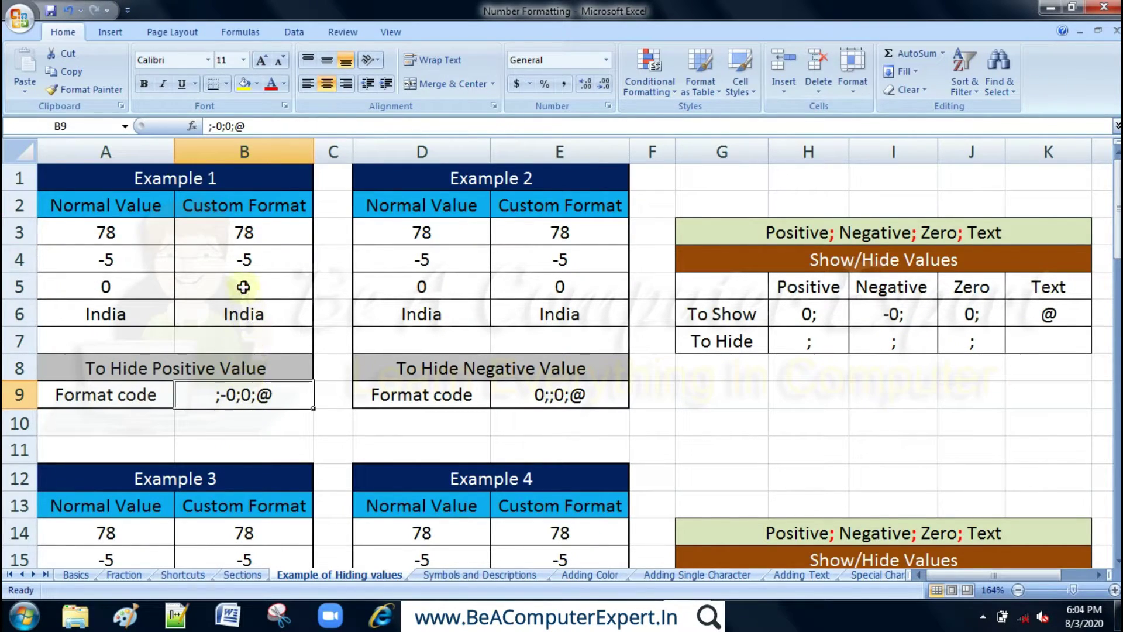
{"action": "left_click", "coordinate": [251, 233]}
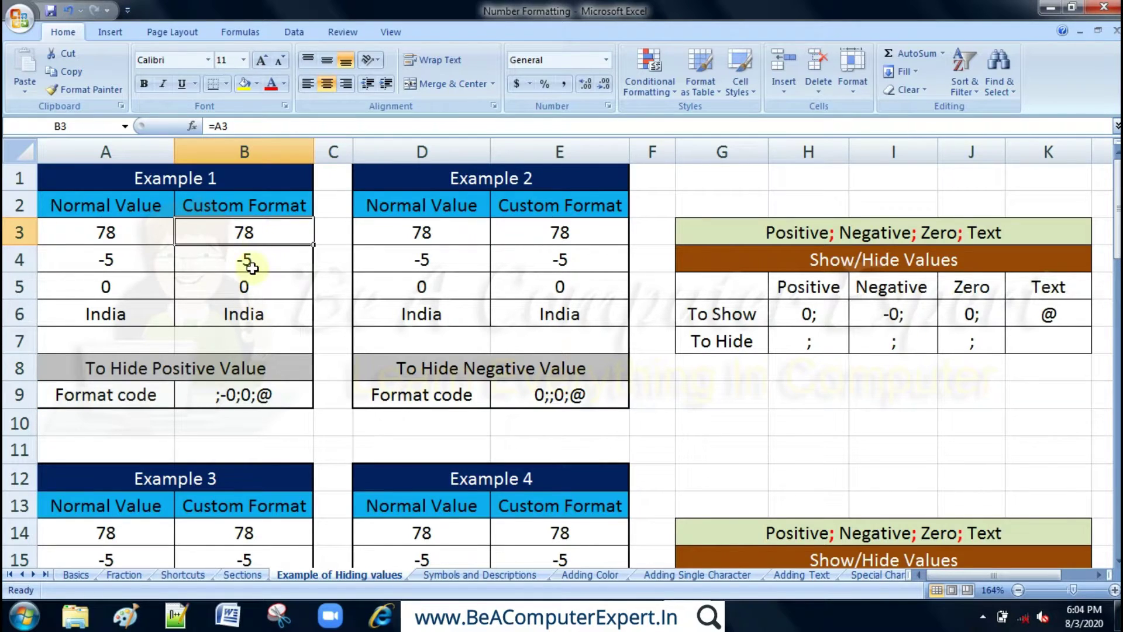
{"action": "left_click", "coordinate": [254, 319], "text": "shift"}
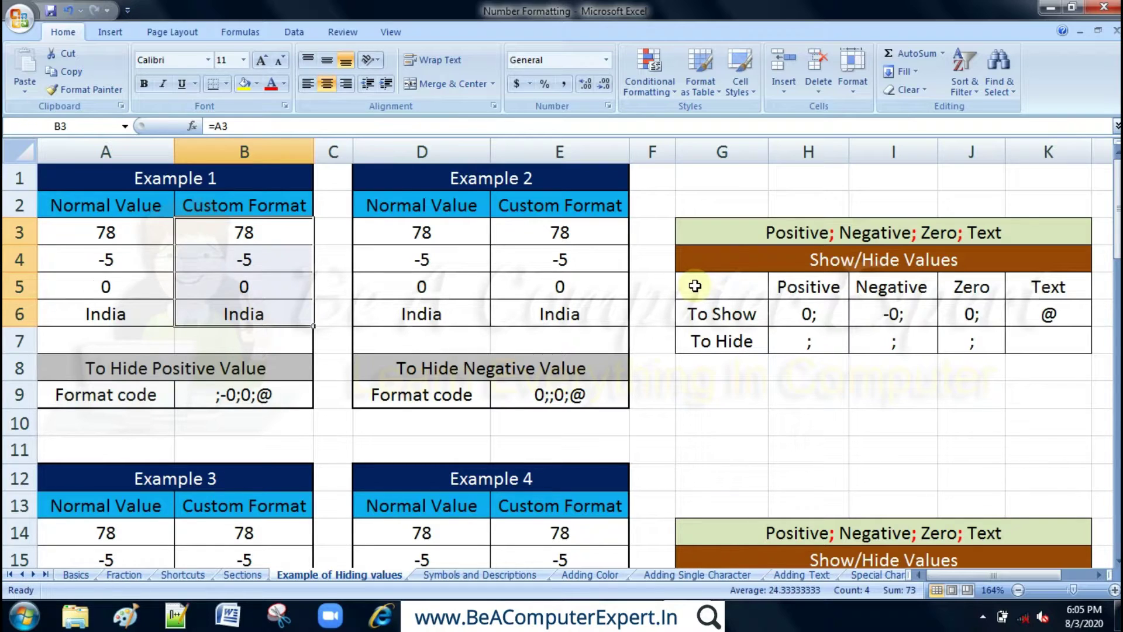
Step: Replace the General format of B3:B6 with the custom code ;-0;0;@ so 78 is hidden
{"action": "key", "text": "ctrl+1"}
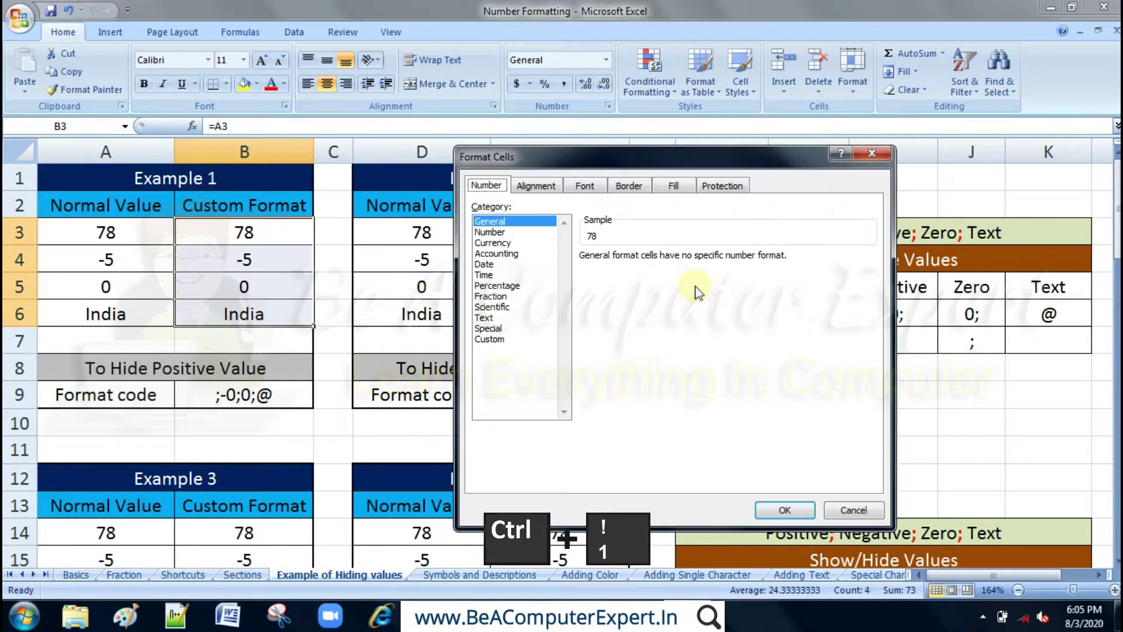
{"action": "left_click", "coordinate": [491, 338]}
{"action": "left_click", "coordinate": [620, 271]}
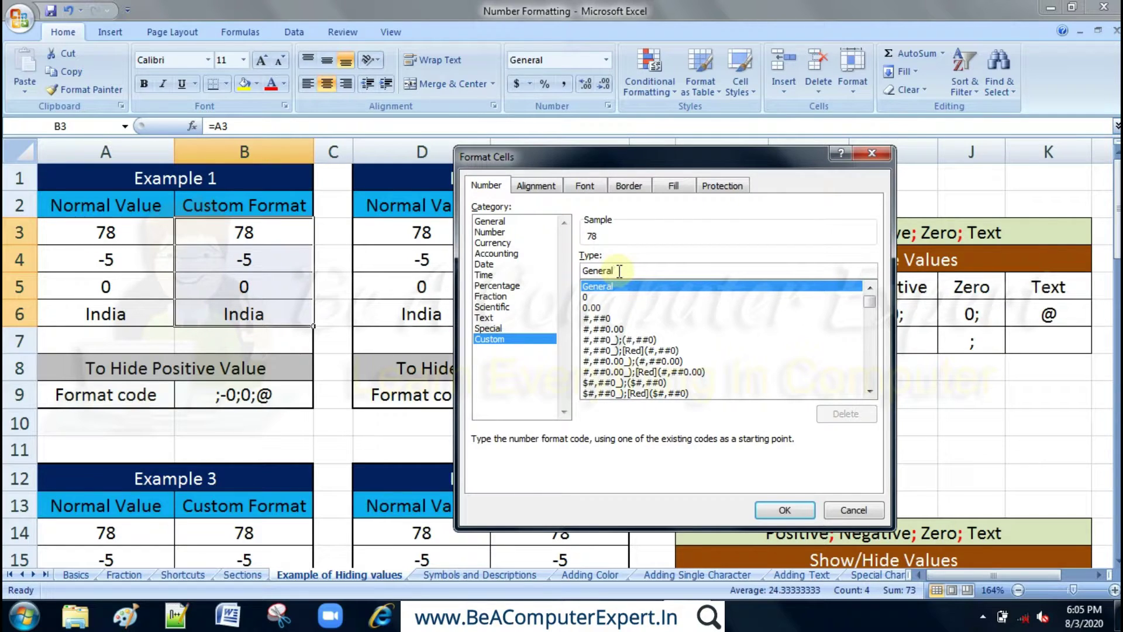
{"action": "key", "text": "BackSpace"}
{"action": "key", "text": "BackSpace"}
{"action": "key", "text": "BackSpace"}
{"action": "key", "text": "BackSpace"}
{"action": "key", "text": "BackSpace"}
{"action": "key", "text": "BackSpace"}
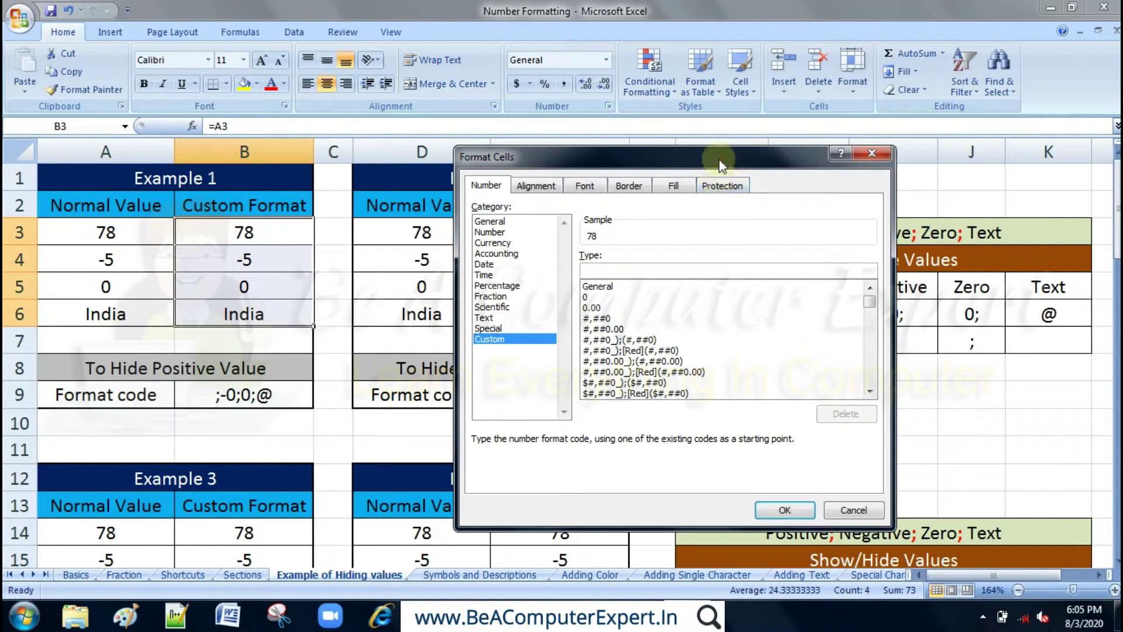
{"action": "mouse_move", "coordinate": [718, 164]}
{"action": "left_mouse_down"}
{"action": "mouse_move", "coordinate": [567, 186]}
{"action": "mouse_move", "coordinate": [508, 168]}
{"action": "left_mouse_up"}
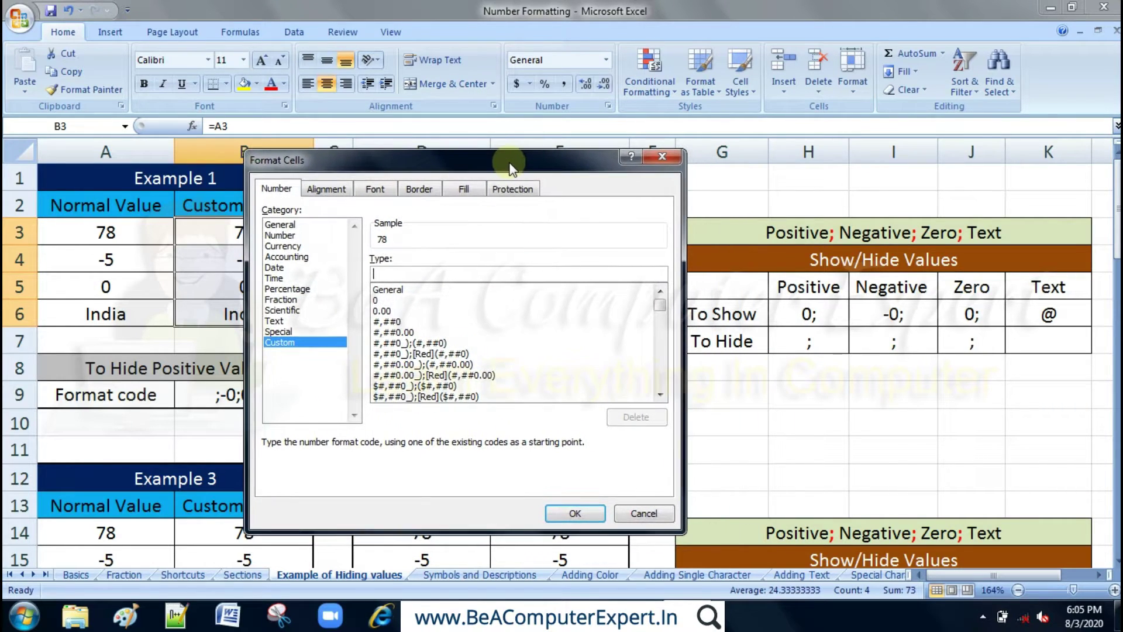
{"action": "left_click", "coordinate": [396, 273]}
{"action": "type", "text": ";-"}
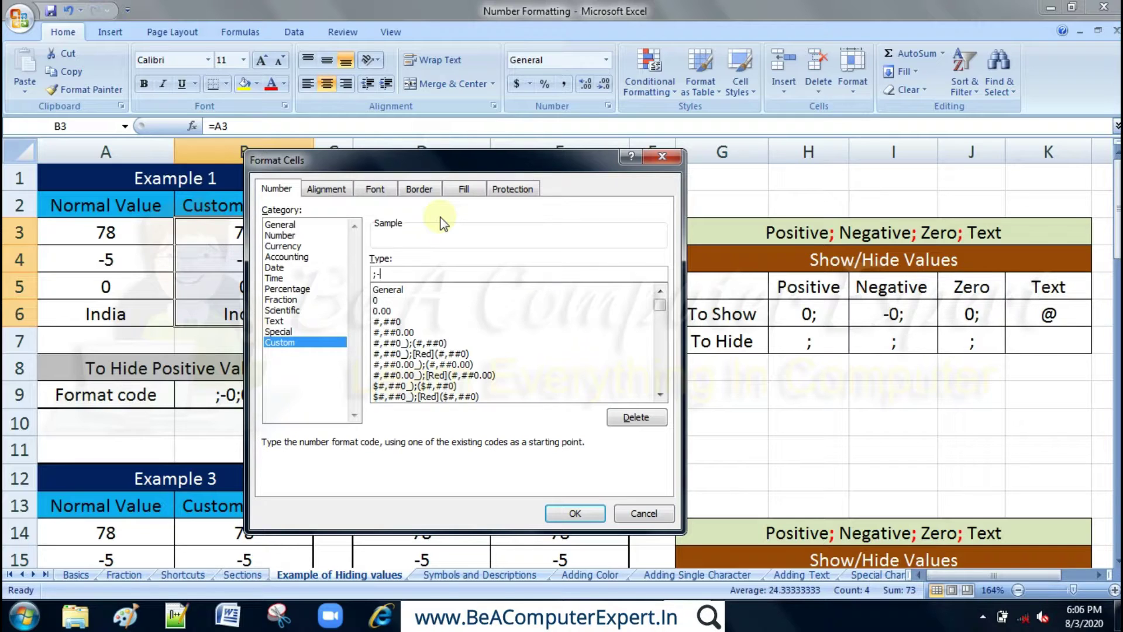
{"action": "type", "text": "0;"}
{"action": "type", "text": "0;"}
{"action": "type", "text": "@"}
{"action": "left_click", "coordinate": [575, 514]}
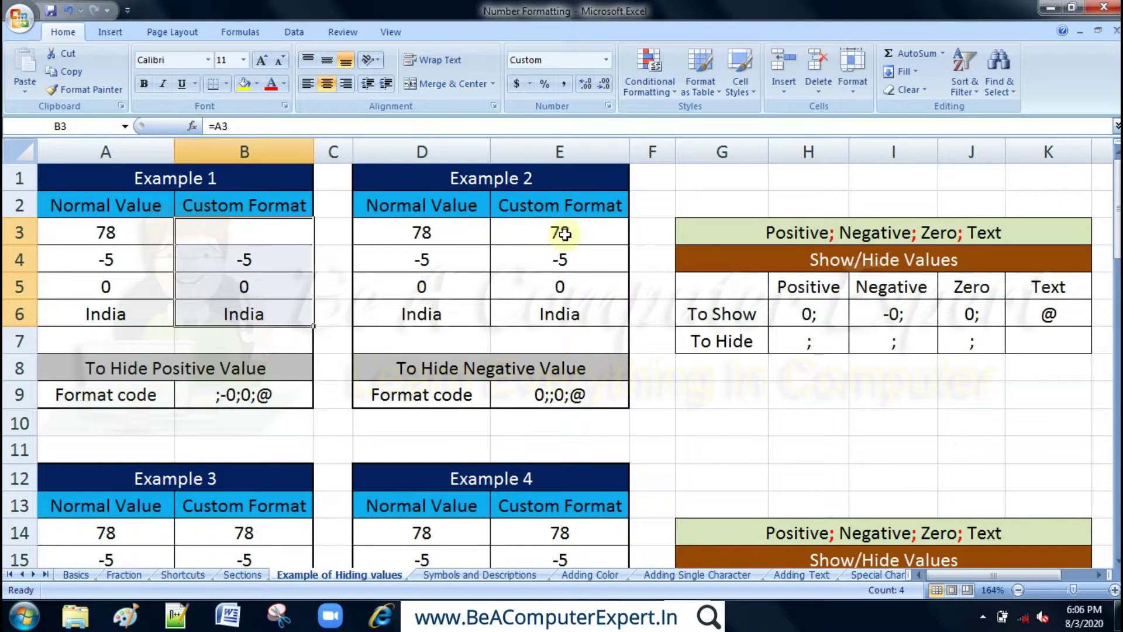
Step: Select Example 2's Custom Format cells E3:E6
{"action": "left_click_drag", "start_coordinate": [563, 233], "coordinate": [563, 312]}
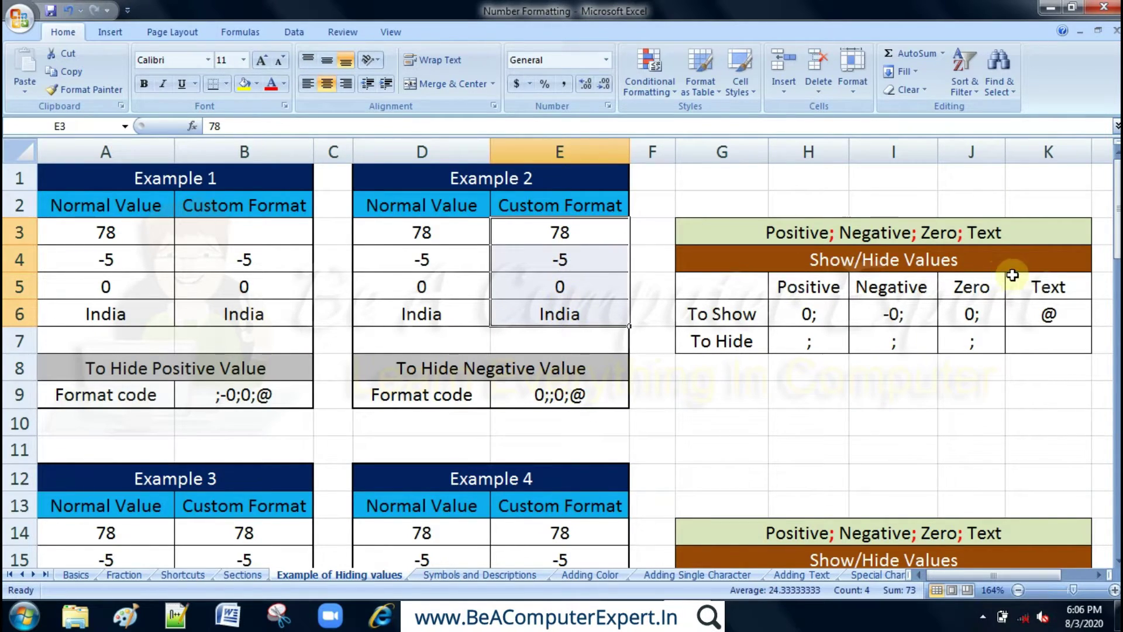
Step: Give E3:E6 the custom number format 0;;0;@ so the -5 is hidden
{"action": "key", "text": "ctrl+1"}
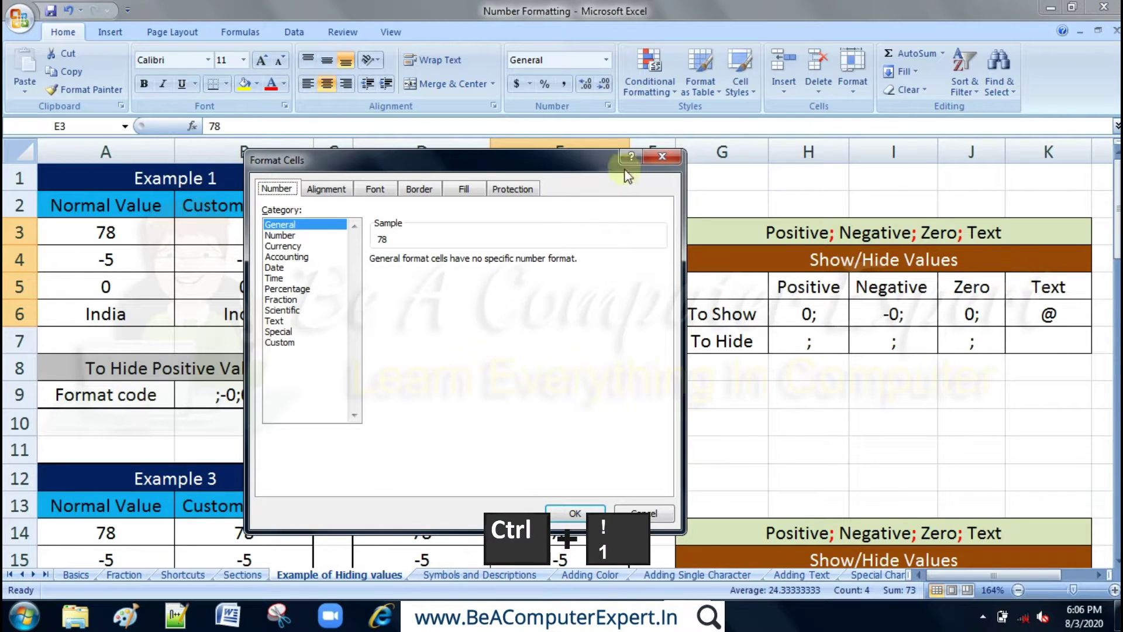
{"action": "mouse_move", "coordinate": [474, 163]}
{"action": "left_mouse_down"}
{"action": "mouse_move", "coordinate": [817, 117]}
{"action": "mouse_move", "coordinate": [835, 77]}
{"action": "left_mouse_up"}
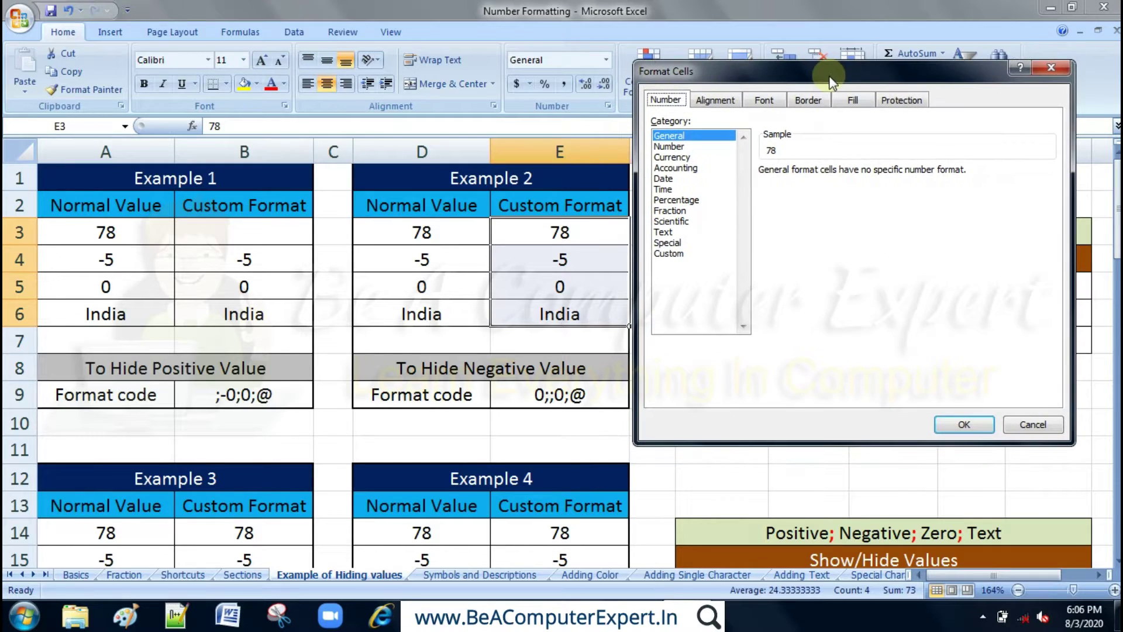
{"action": "left_click", "coordinate": [668, 253]}
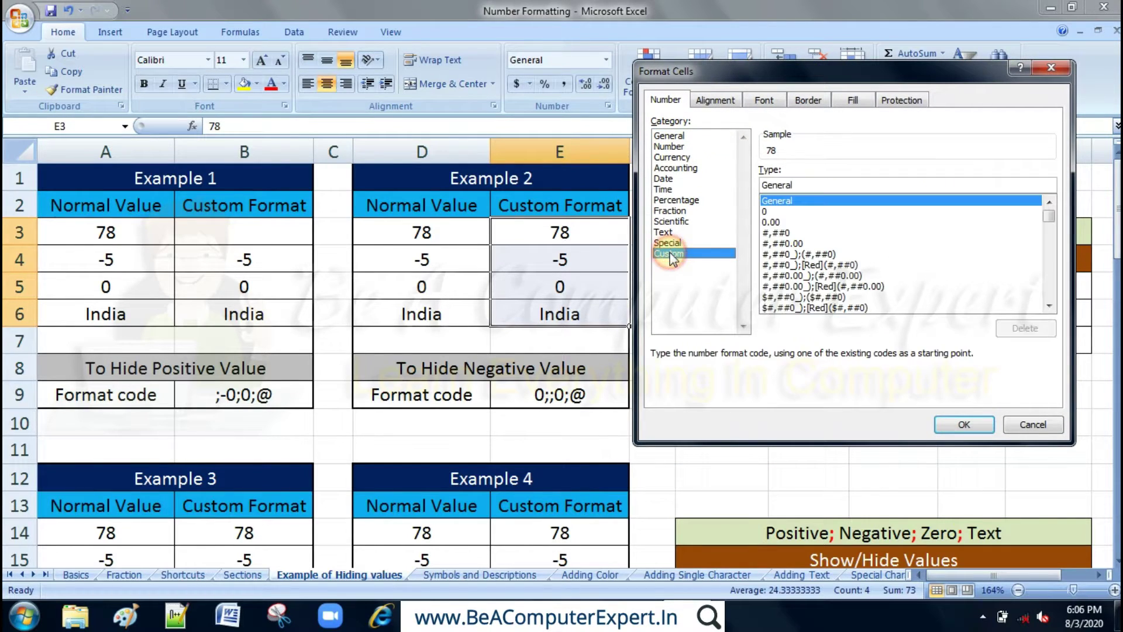
{"action": "double_click", "coordinate": [804, 185]}
{"action": "key", "text": "Delete"}
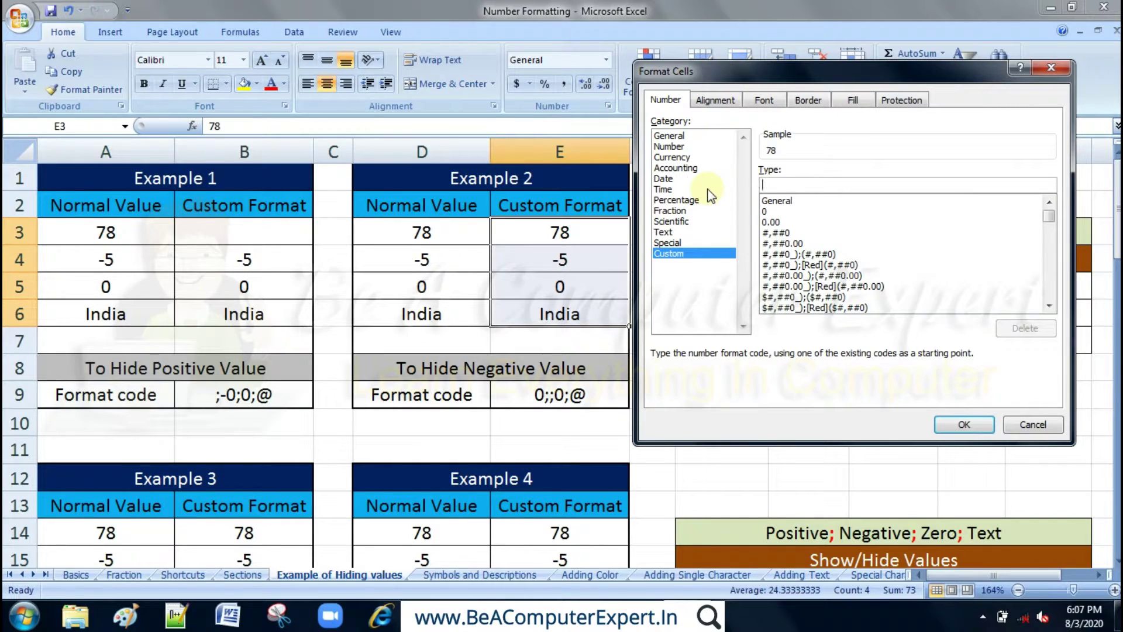
{"action": "type", "text": "0"}
{"action": "type", "text": ";"}
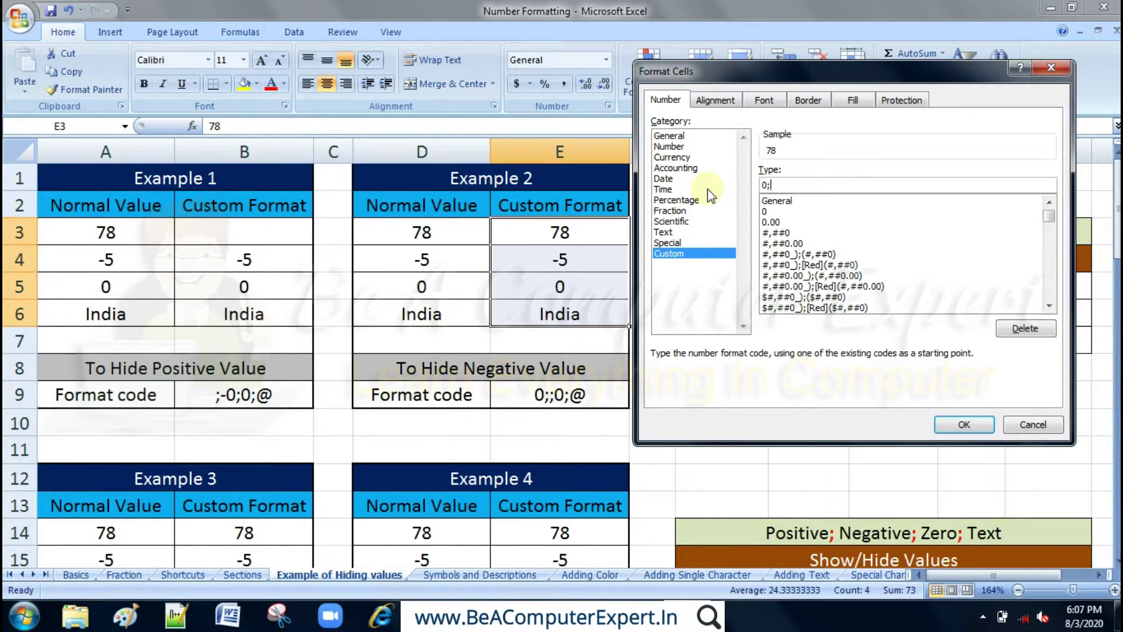
{"action": "type", "text": ";"}
{"action": "type", "text": "0;"}
{"action": "type", "text": "@"}
{"action": "left_click", "coordinate": [960, 423]}
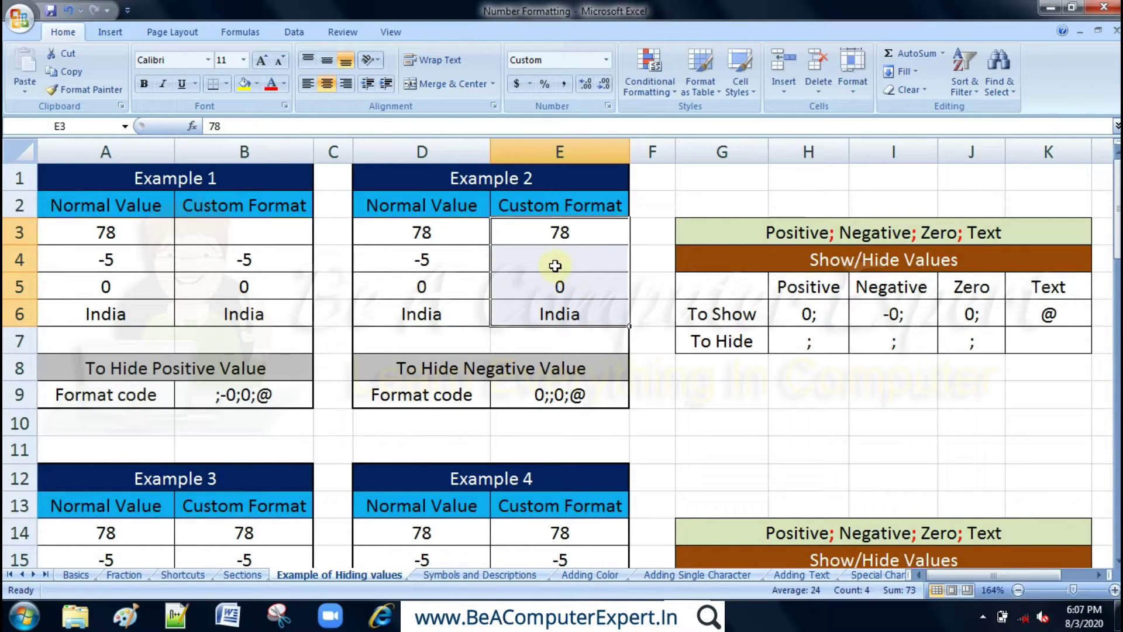
Step: Scroll down to Example 3 and select its Custom Format cells B14:B17
{"action": "left_click_drag", "start_coordinate": [1118, 170], "coordinate": [1115, 266]}
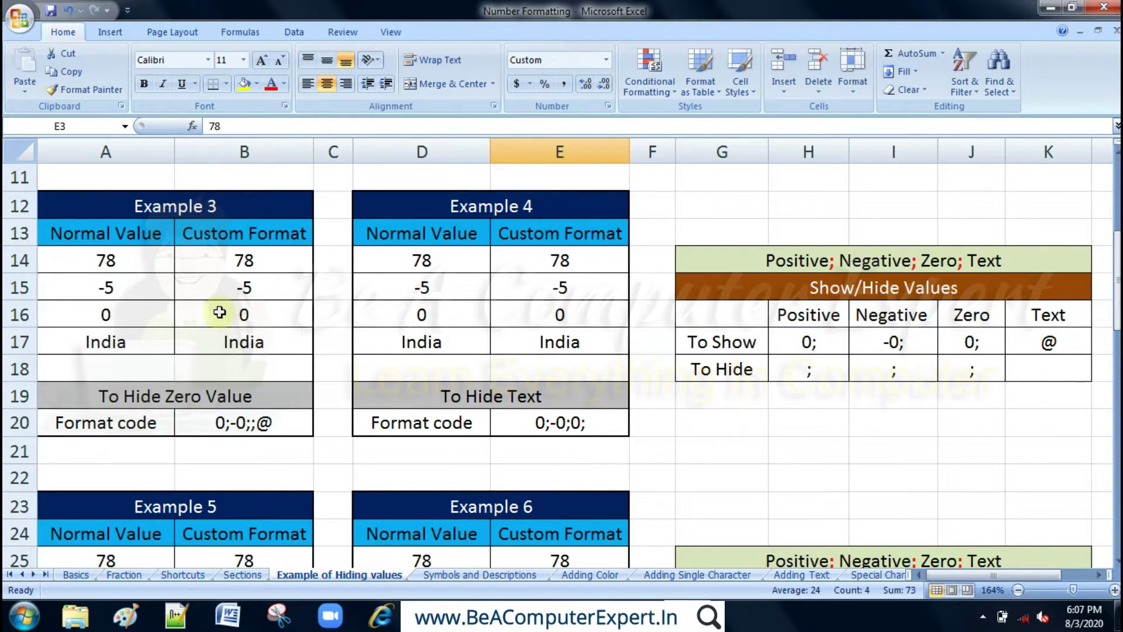
{"action": "left_click", "coordinate": [245, 259]}
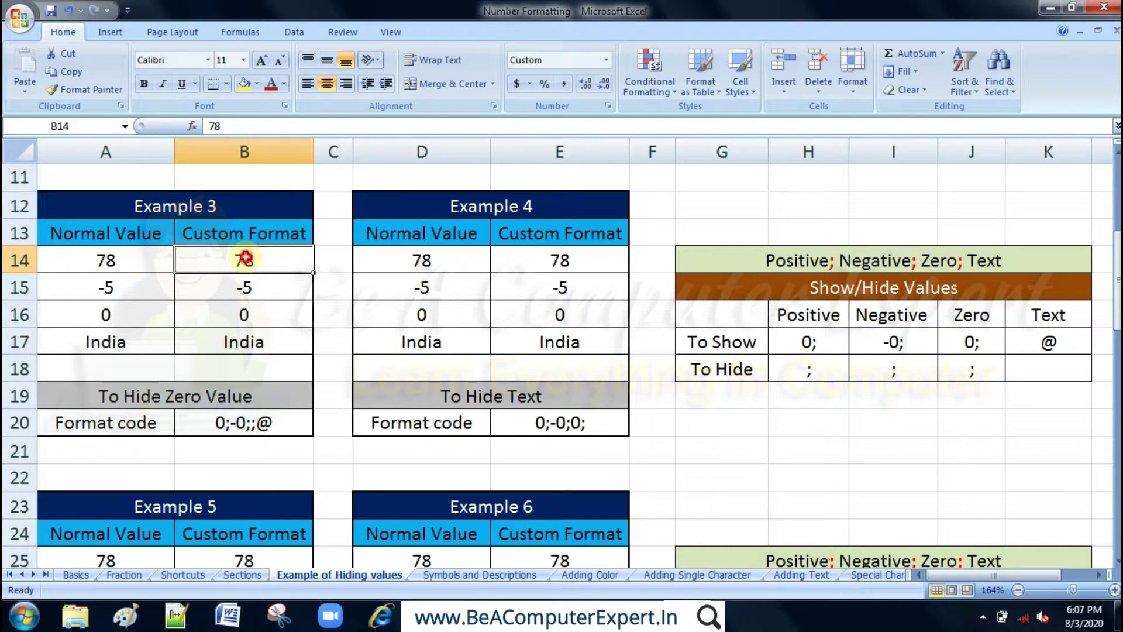
{"action": "left_click", "coordinate": [253, 343], "text": "shift"}
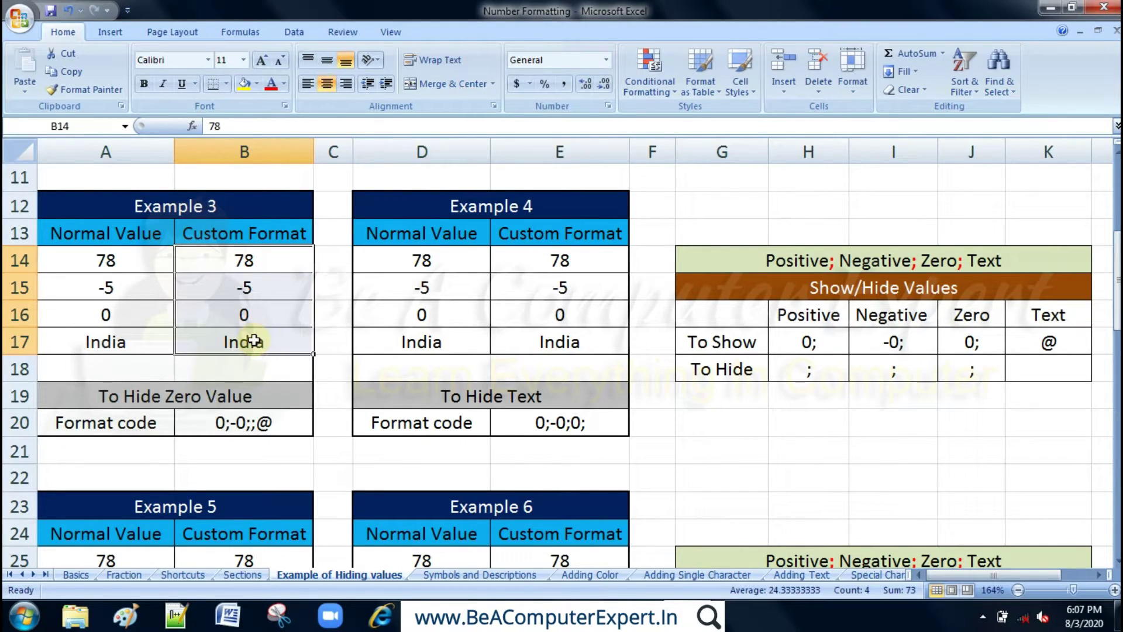
Step: Give B14:B17 the custom number format 0;-0;;@ so the 0 is hidden
{"action": "key", "text": "ctrl+1"}
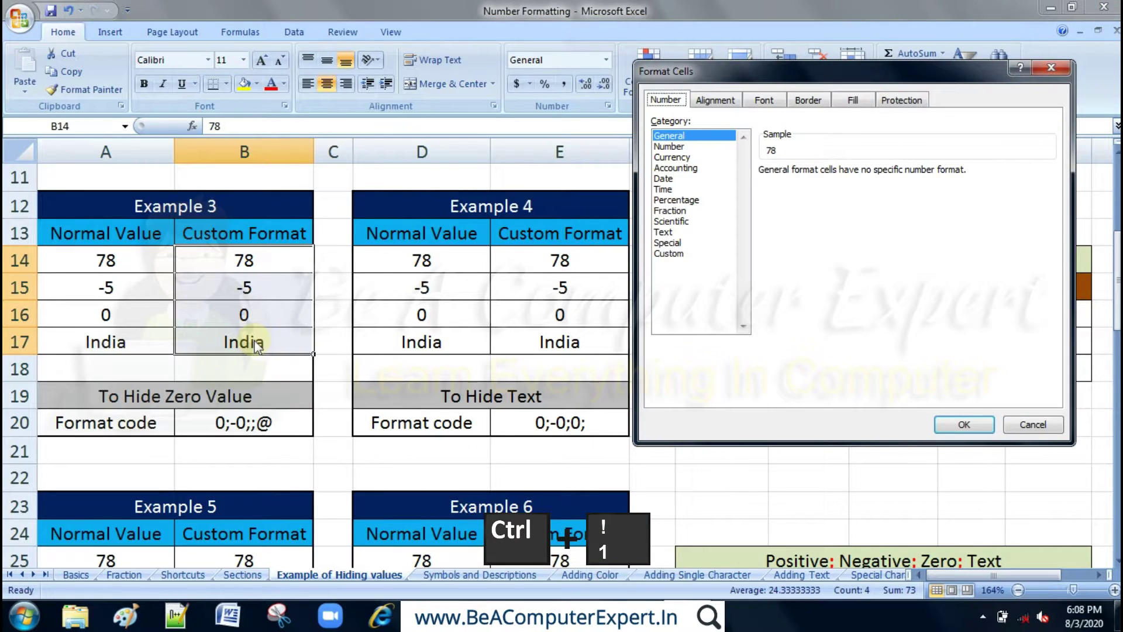
{"action": "left_click", "coordinate": [671, 255]}
{"action": "double_click", "coordinate": [805, 184]}
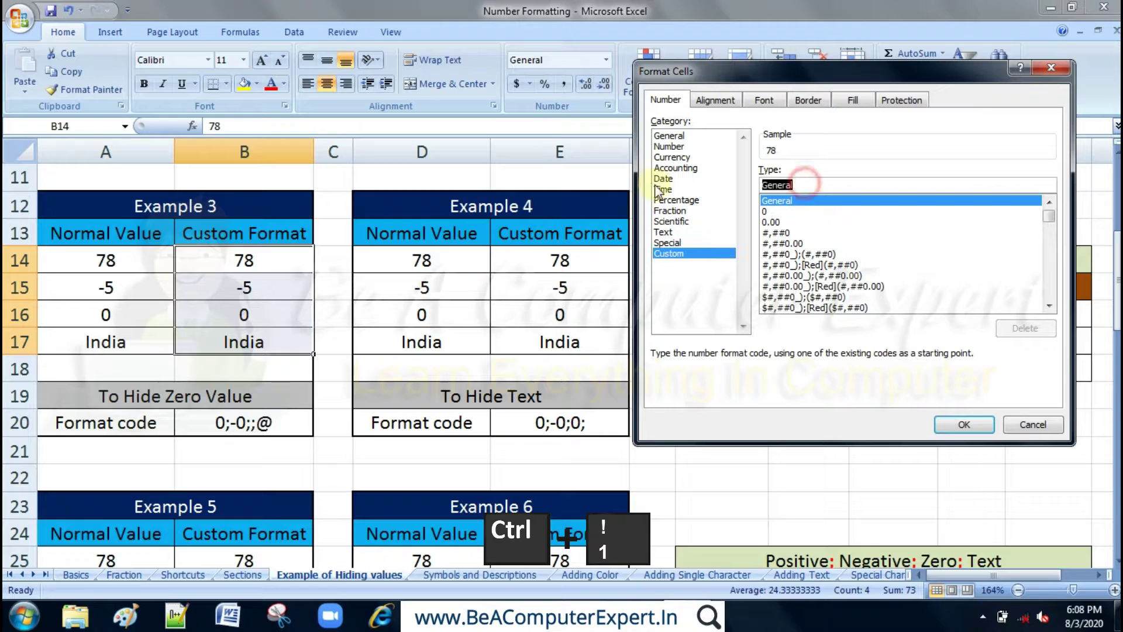
{"action": "key", "text": "BackSpace"}
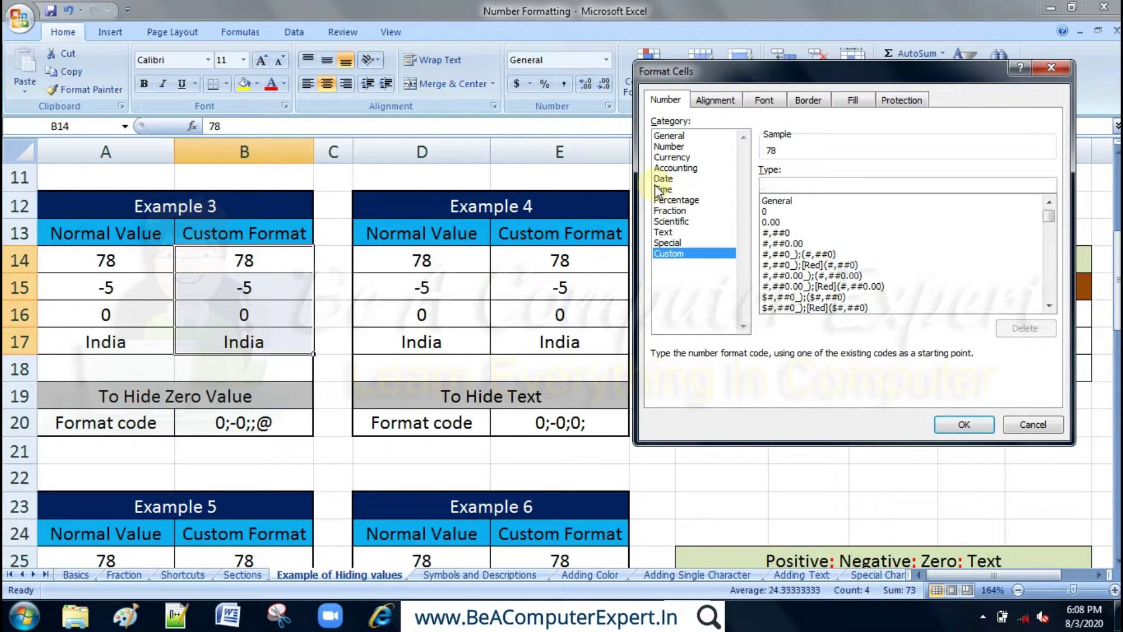
{"action": "type", "text": "0;"}
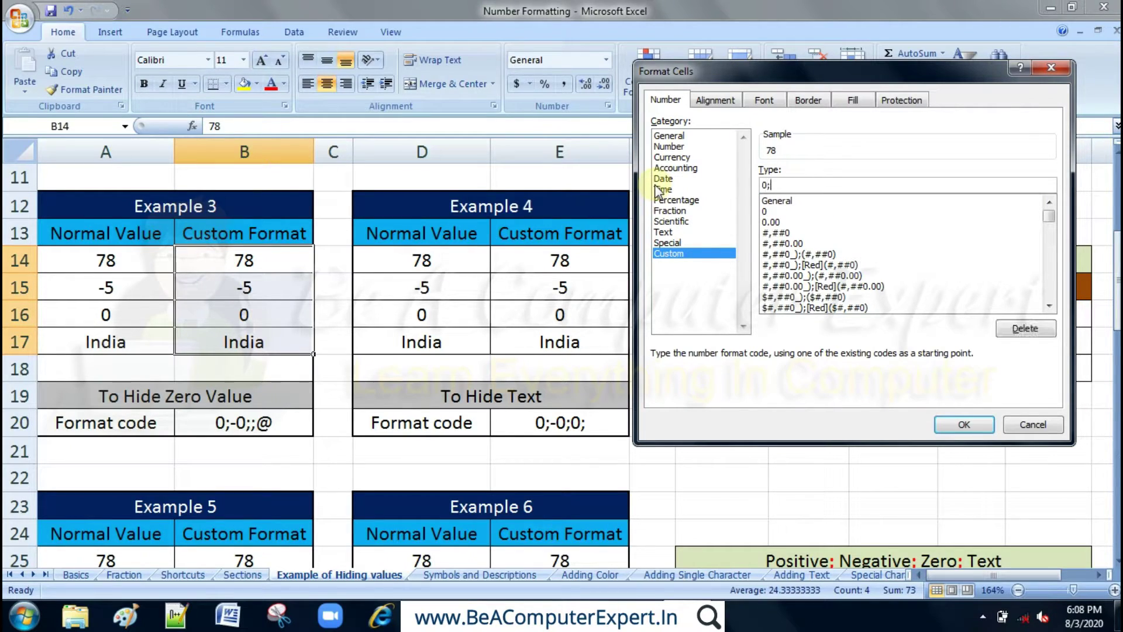
{"action": "type", "text": "-"}
{"action": "type", "text": "0"}
{"action": "type", "text": ";"}
{"action": "type", "text": ";"}
{"action": "type", "text": "@"}
{"action": "left_click", "coordinate": [966, 427]}
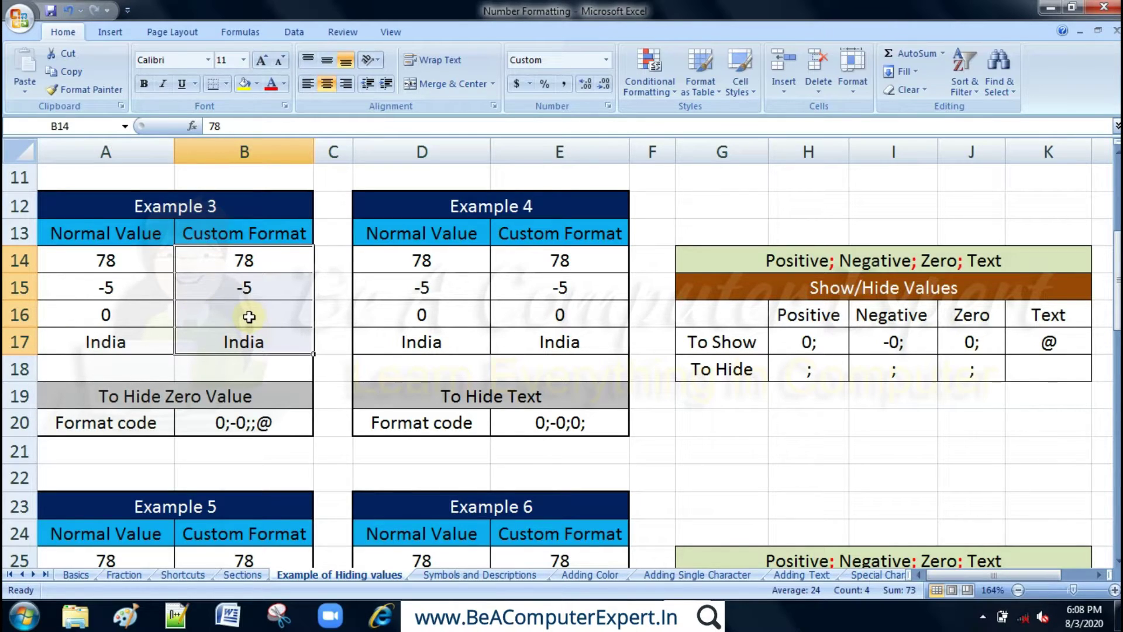
Step: Select E14:E17 and apply the custom format 0;-0;0; so India is hidden
{"action": "left_click", "coordinate": [539, 262]}
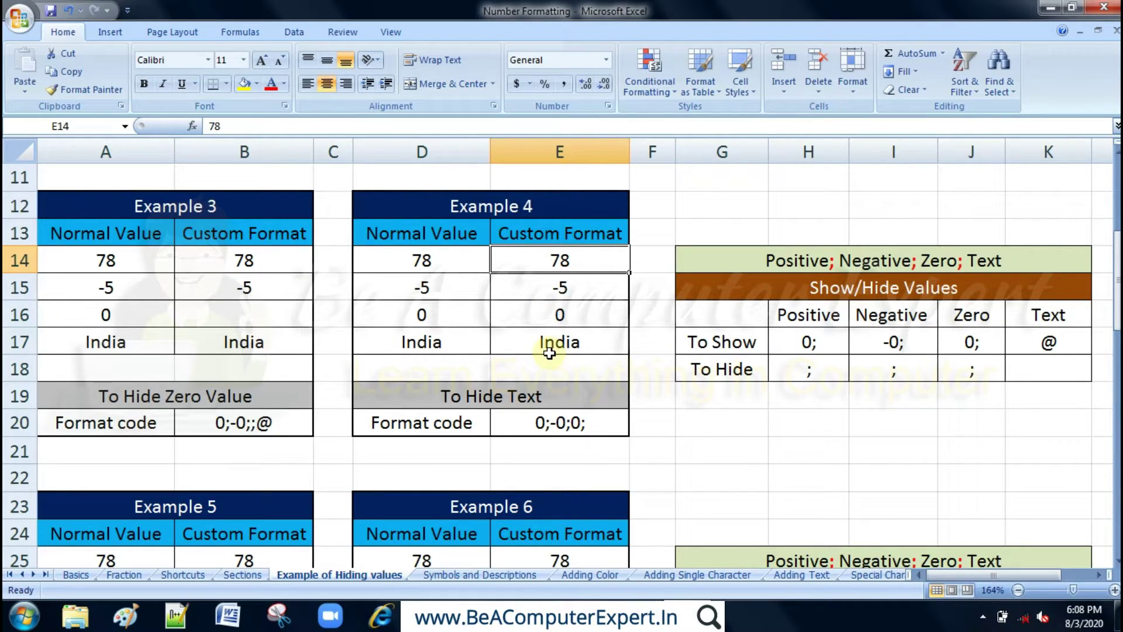
{"action": "left_click", "coordinate": [550, 352], "text": "shift"}
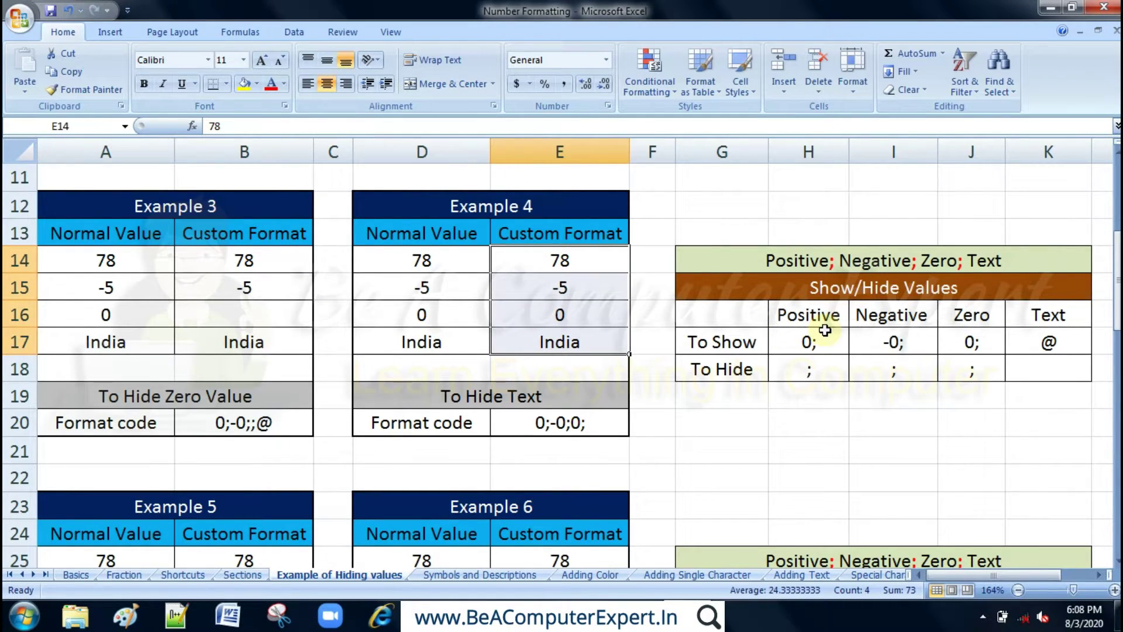
{"action": "key", "text": "ctrl+1"}
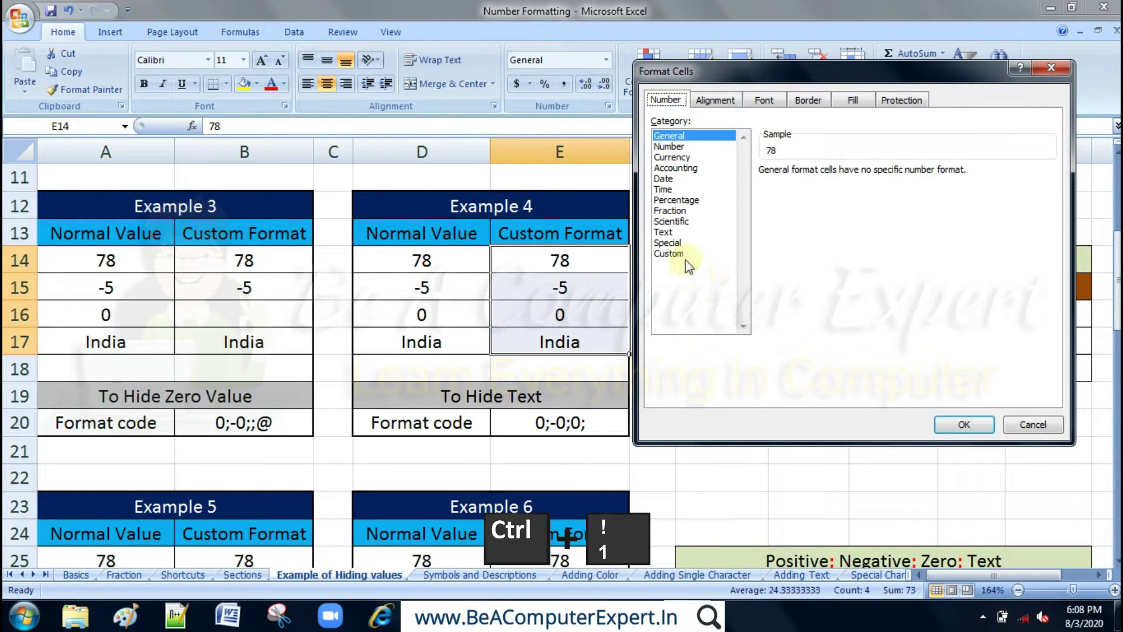
{"action": "left_click", "coordinate": [679, 255]}
{"action": "left_click_drag", "start_coordinate": [799, 186], "coordinate": [748, 186]}
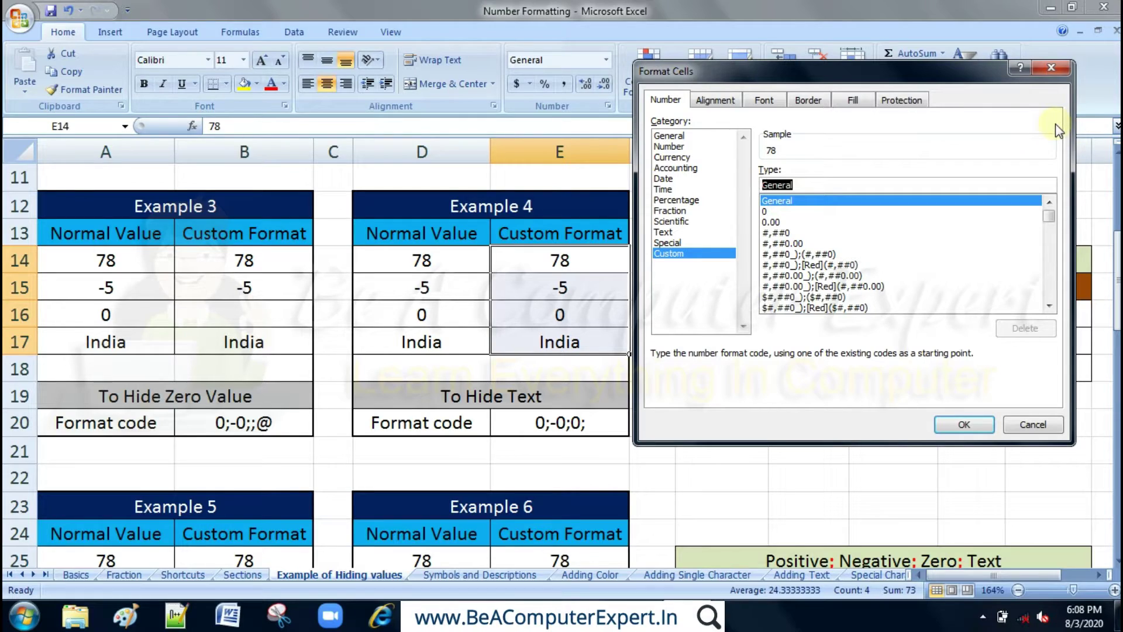
{"action": "type", "text": "0;"}
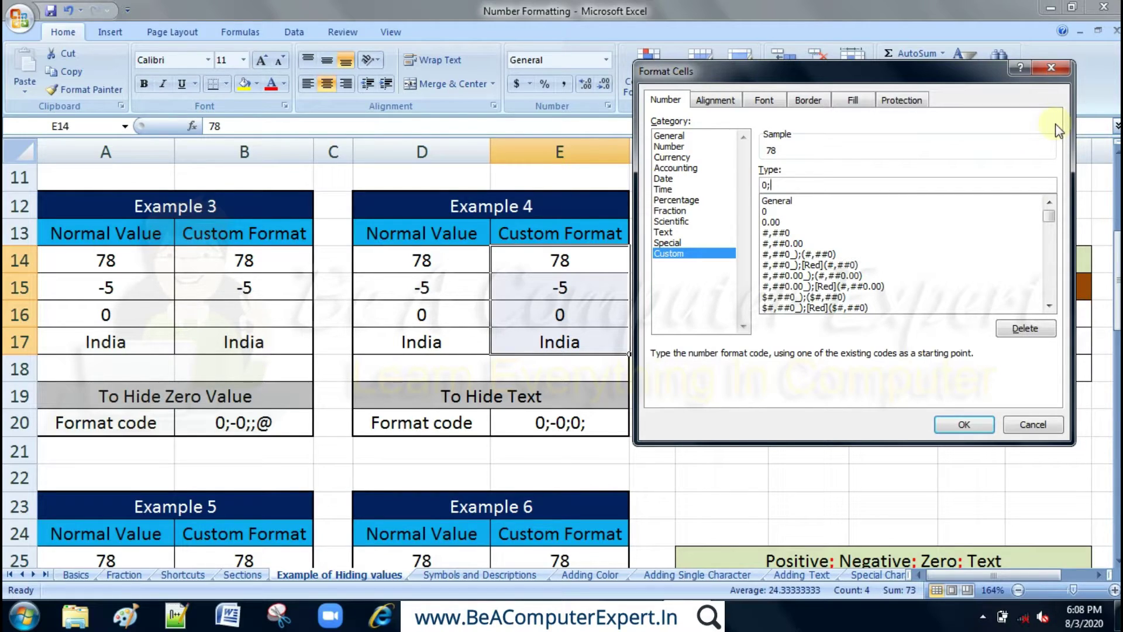
{"action": "type", "text": "-0;"}
{"action": "type", "text": "0"}
{"action": "type", "text": ";"}
{"action": "left_click", "coordinate": [964, 425]}
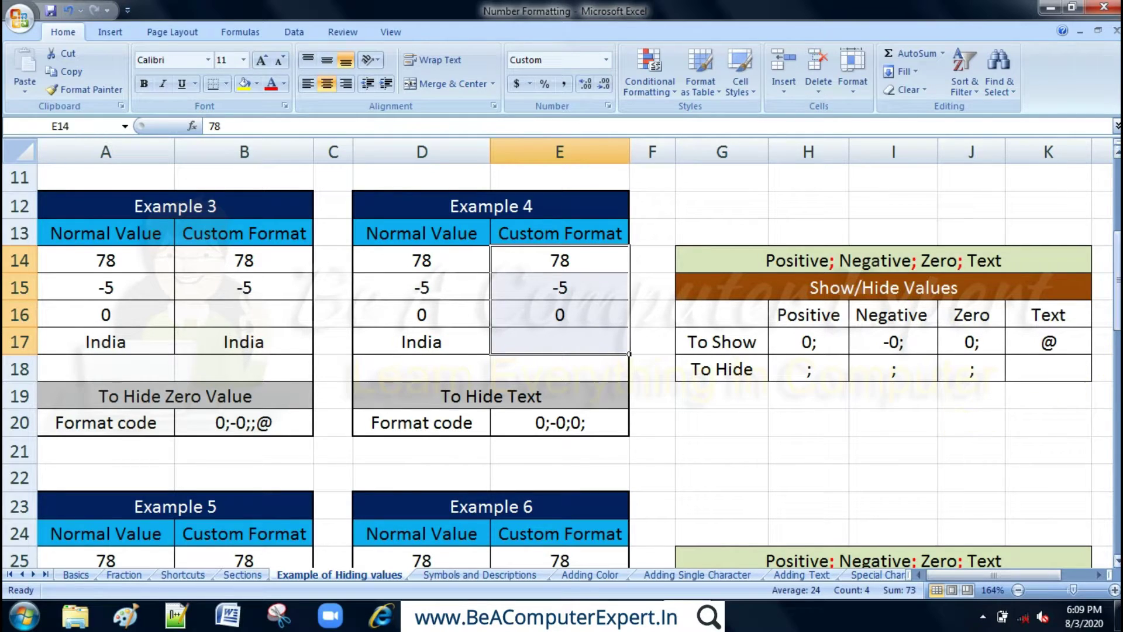
Step: Select B25:B28 and apply the ;;; custom format, hiding 78, -5, 0 and India
{"action": "scroll", "coordinate": [962, 427], "scroll_direction": "down", "scroll_amount": 4}
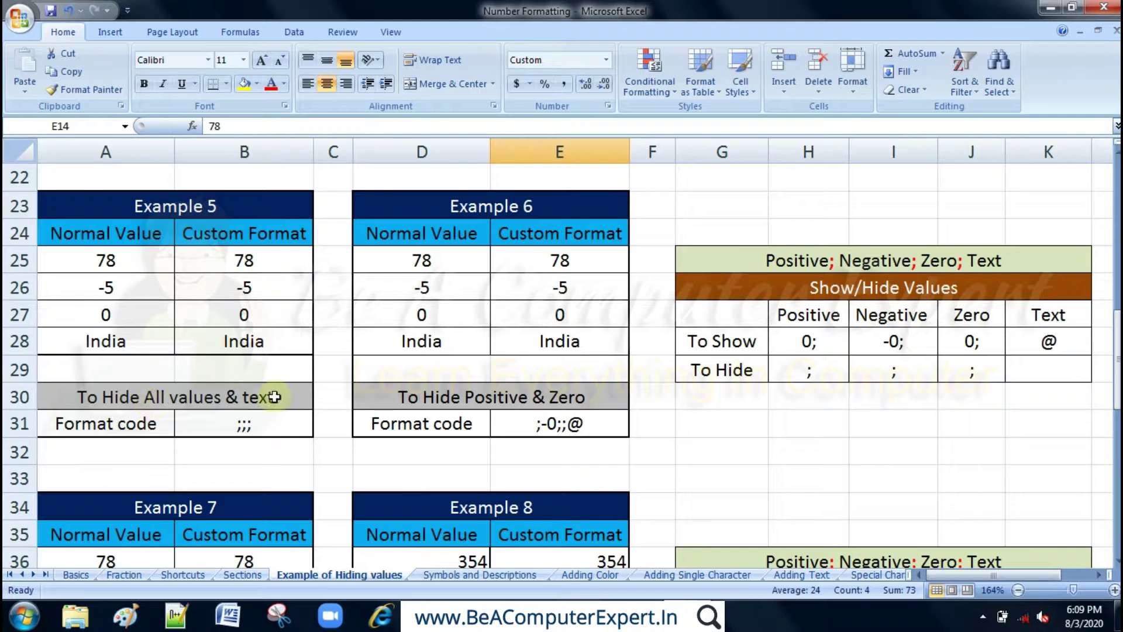
{"action": "left_click", "coordinate": [253, 261]}
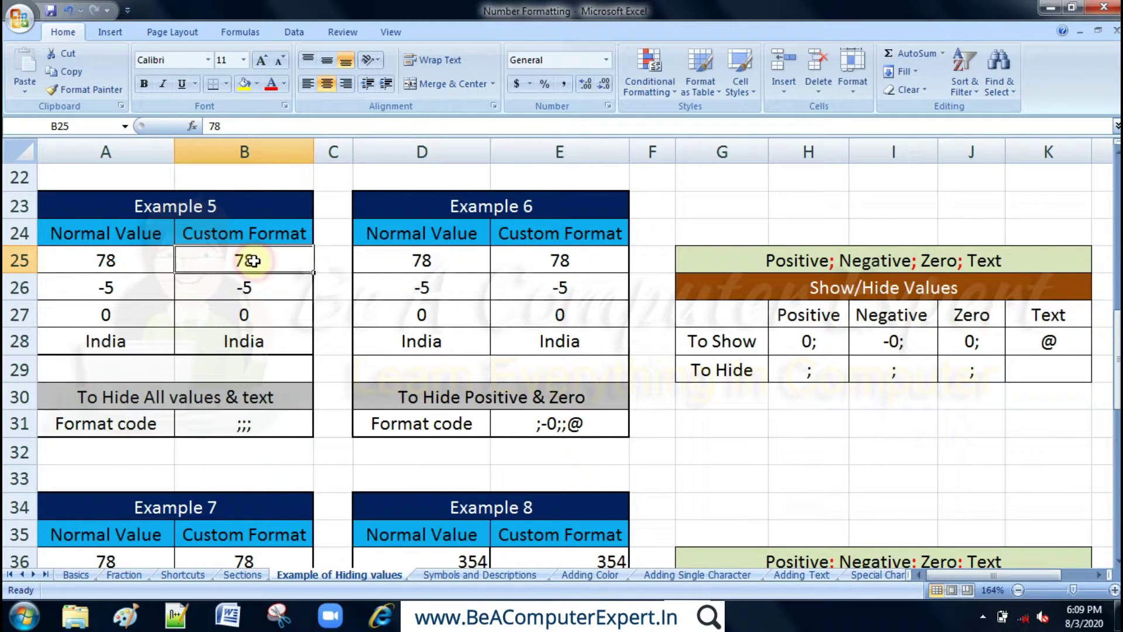
{"action": "left_click", "coordinate": [252, 351], "text": "shift"}
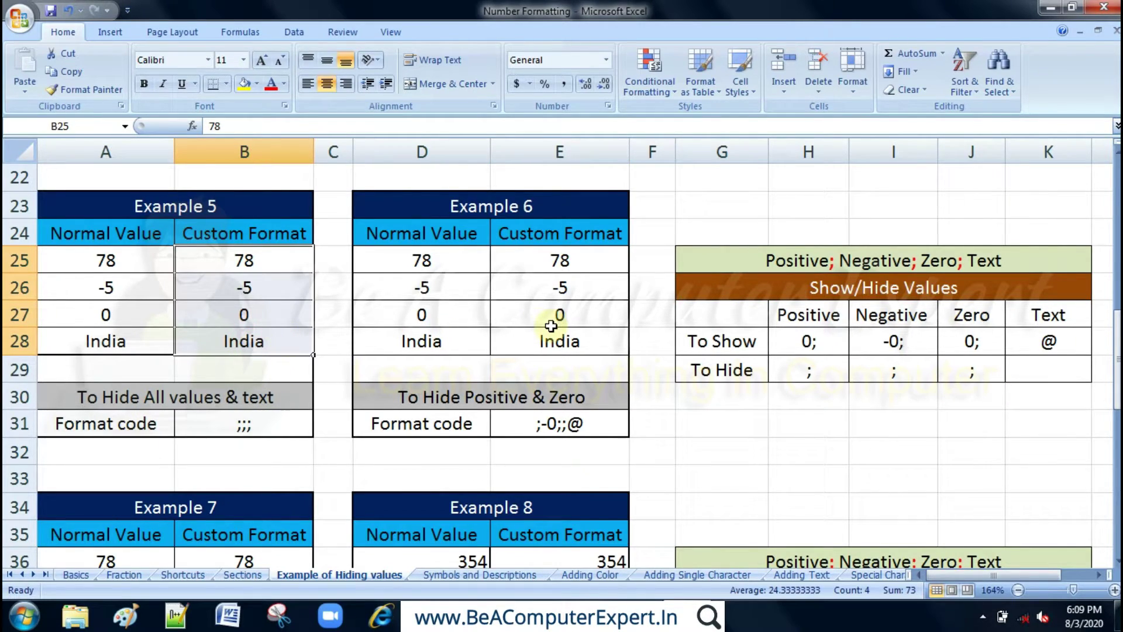
{"action": "key", "text": "ctrl+1"}
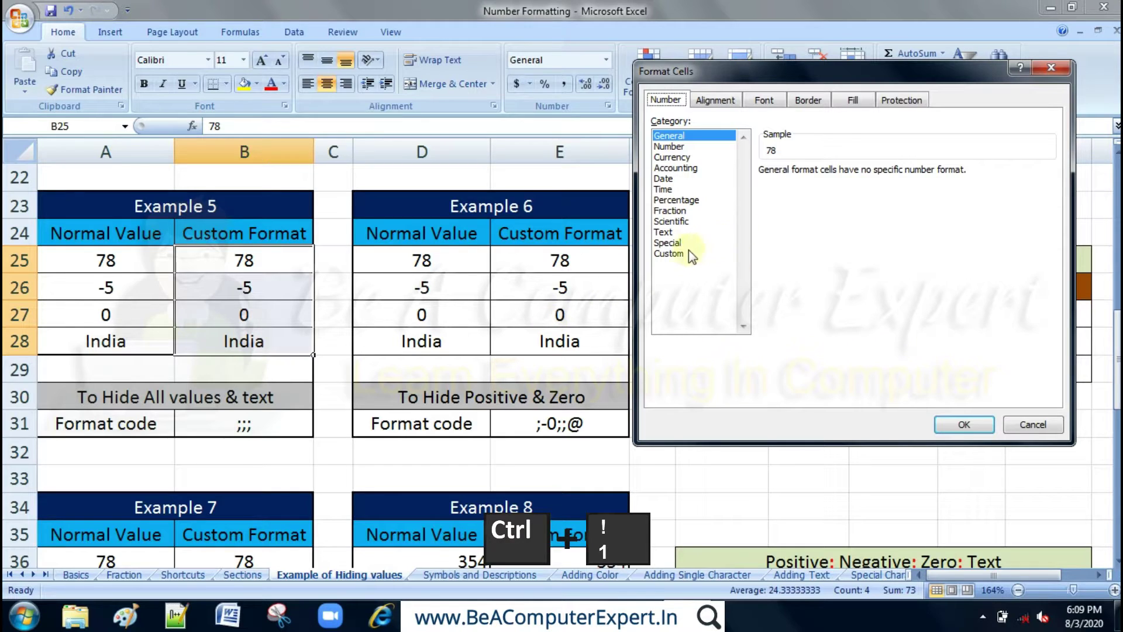
{"action": "left_click", "coordinate": [670, 254]}
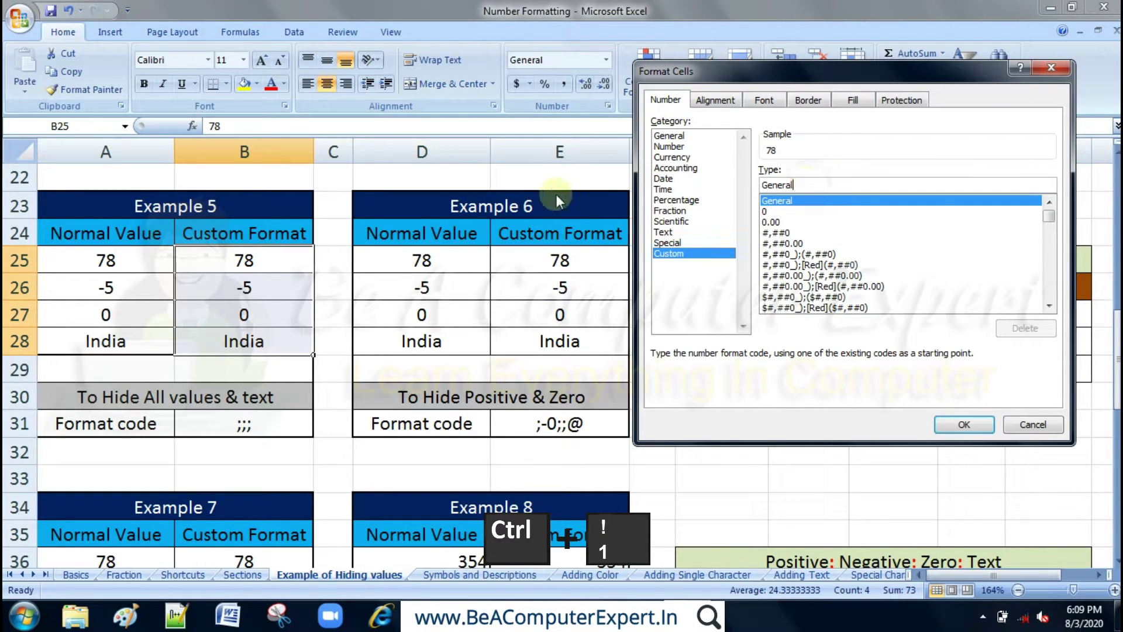
{"action": "left_click_drag", "start_coordinate": [796, 185], "coordinate": [746, 183]}
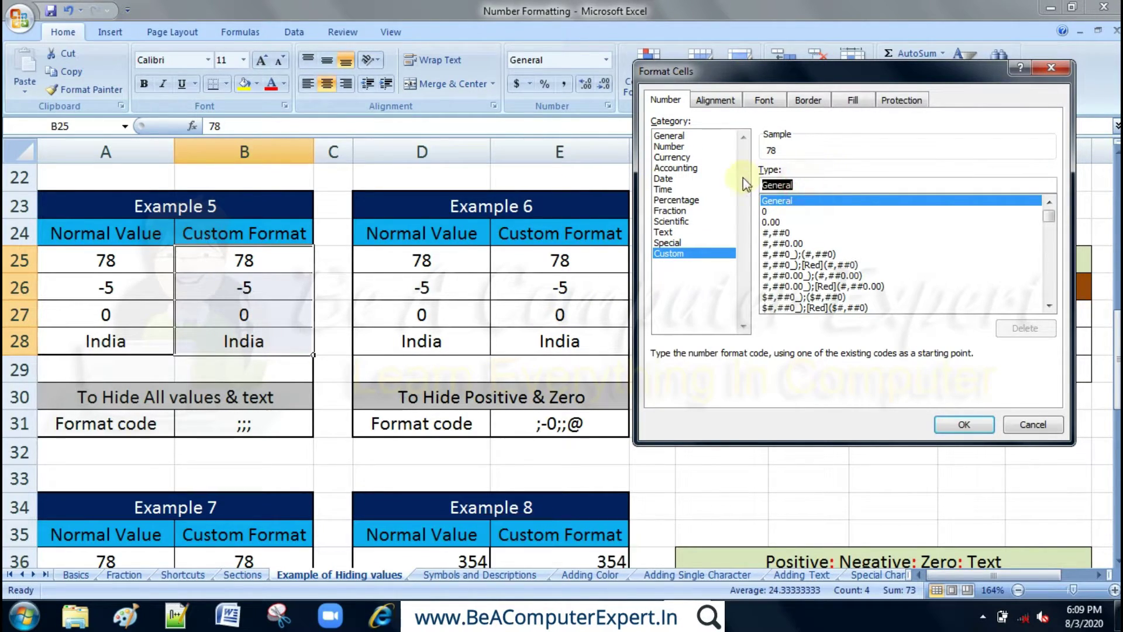
{"action": "key", "text": "BackSpace"}
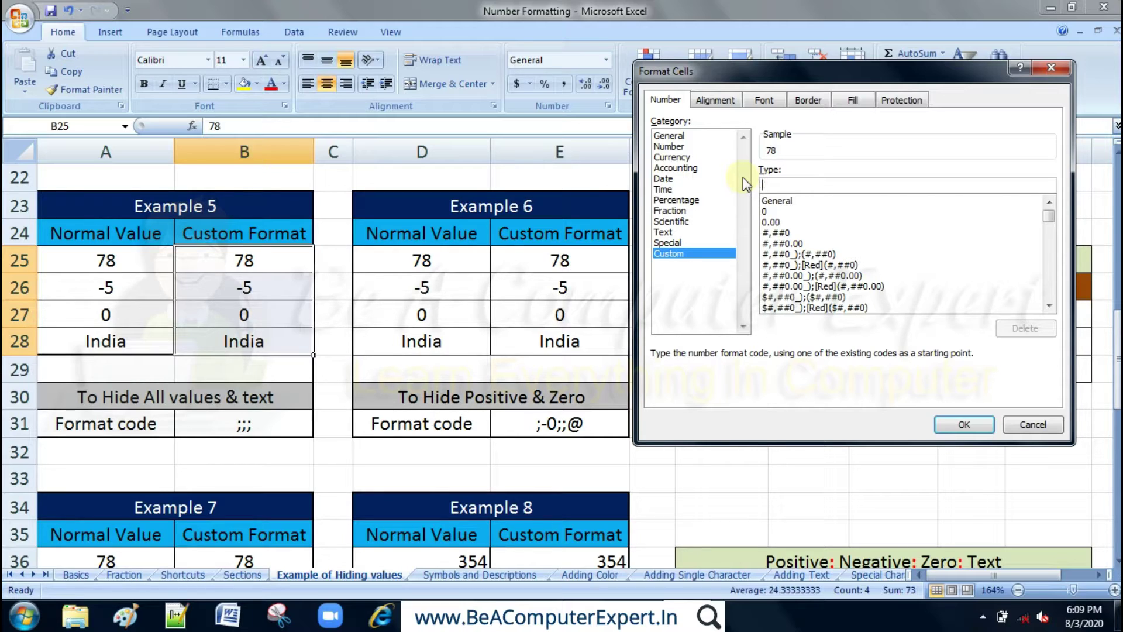
{"action": "type", "text": ";;;"}
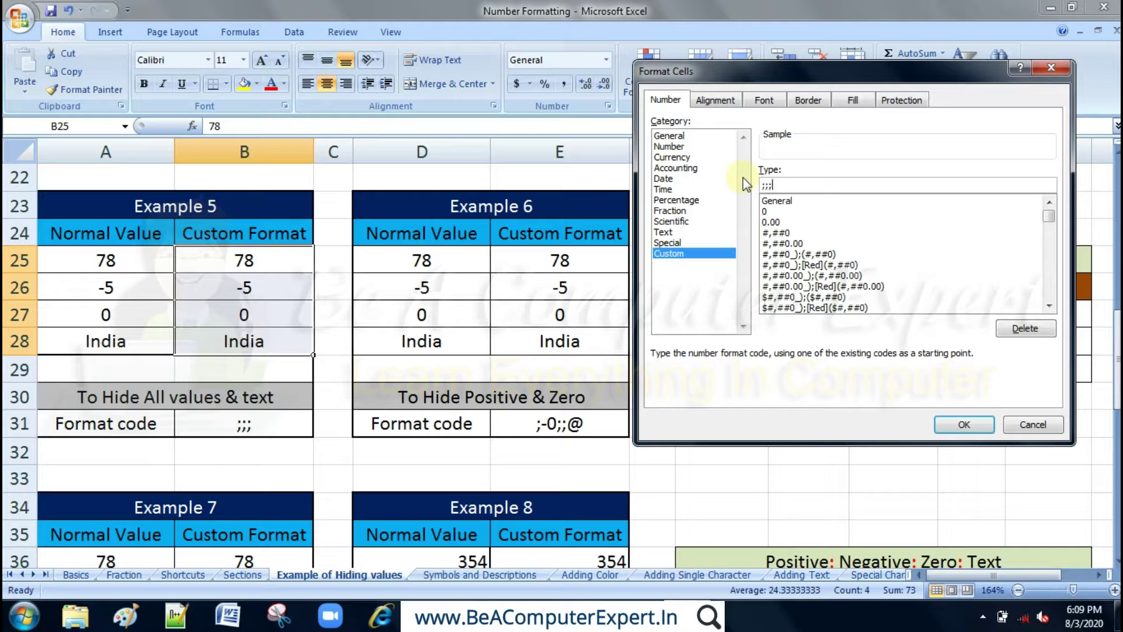
{"action": "left_click", "coordinate": [958, 426]}
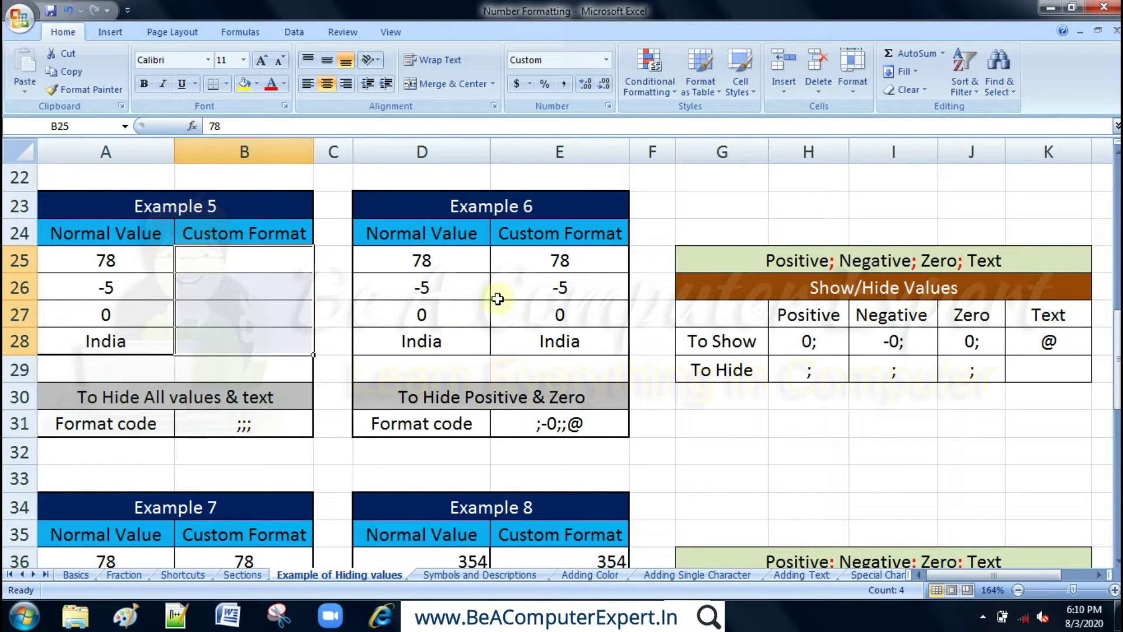
Step: Select E25:E28 and apply the custom format ;-0;;@, hiding 78 and 0
{"action": "left_click_drag", "start_coordinate": [554, 257], "coordinate": [554, 341]}
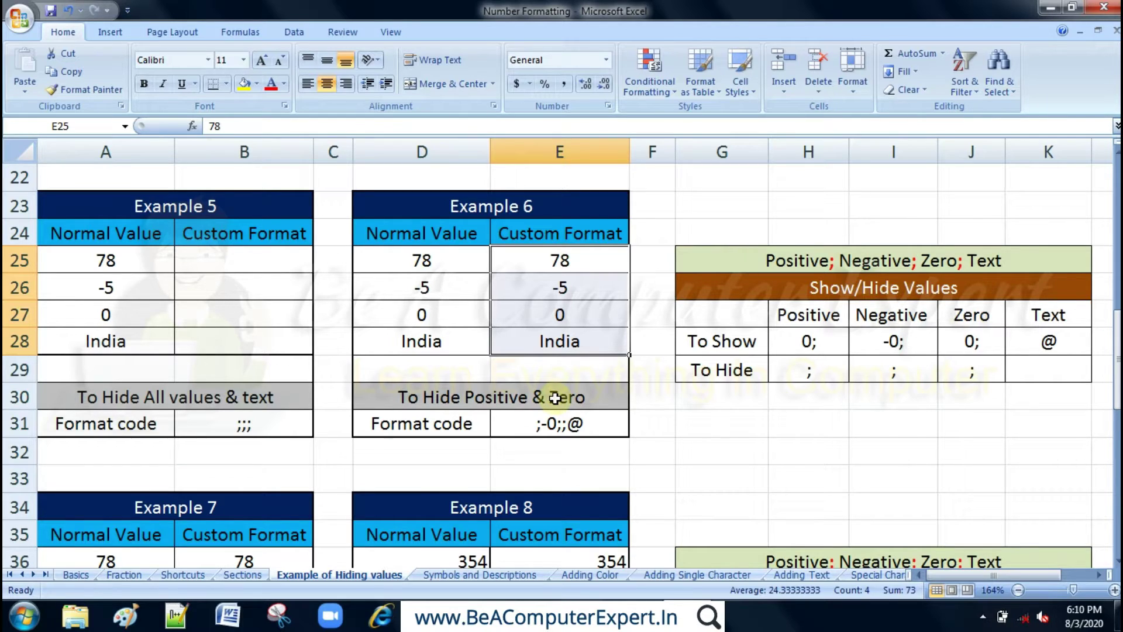
{"action": "key", "text": "ctrl+1"}
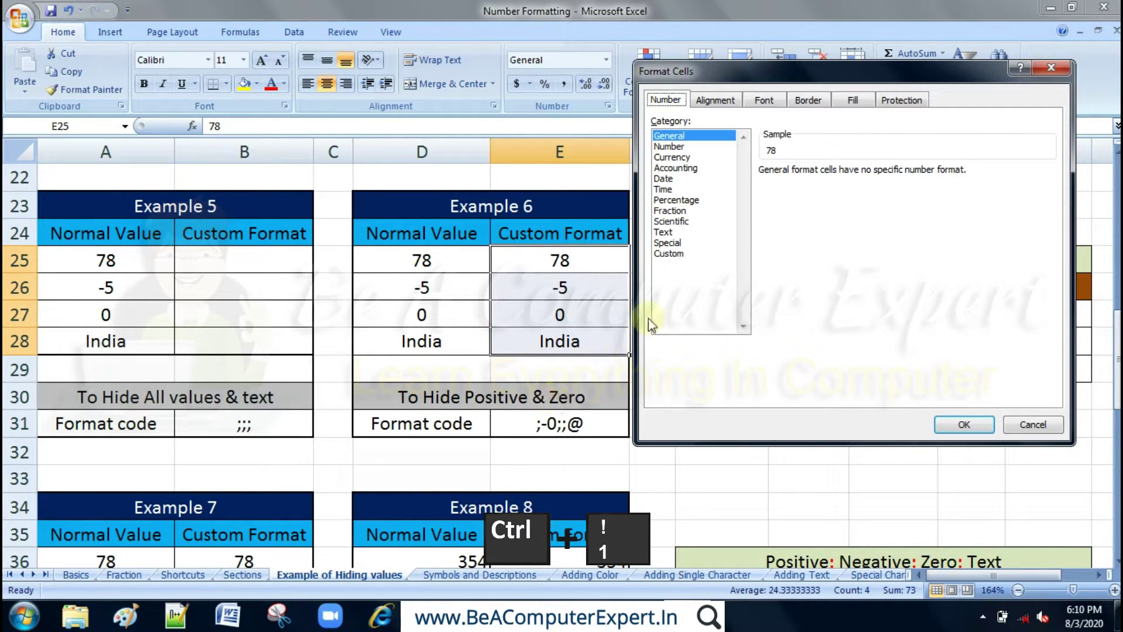
{"action": "left_click", "coordinate": [675, 255]}
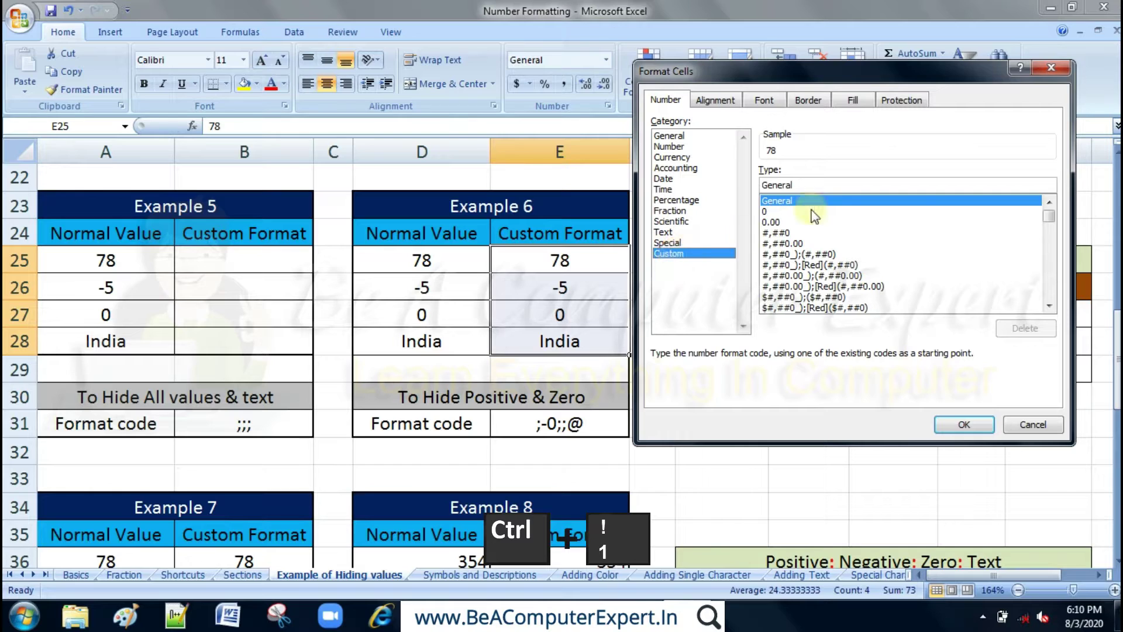
{"action": "double_click", "coordinate": [799, 184]}
{"action": "key", "text": "BackSpace"}
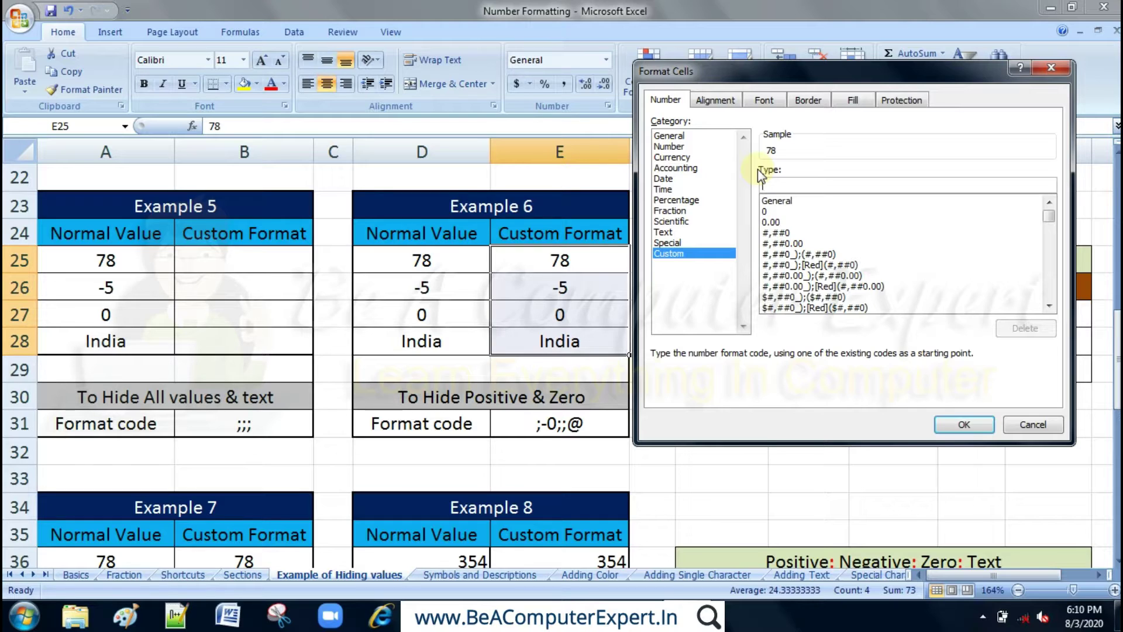
{"action": "type", "text": ";"}
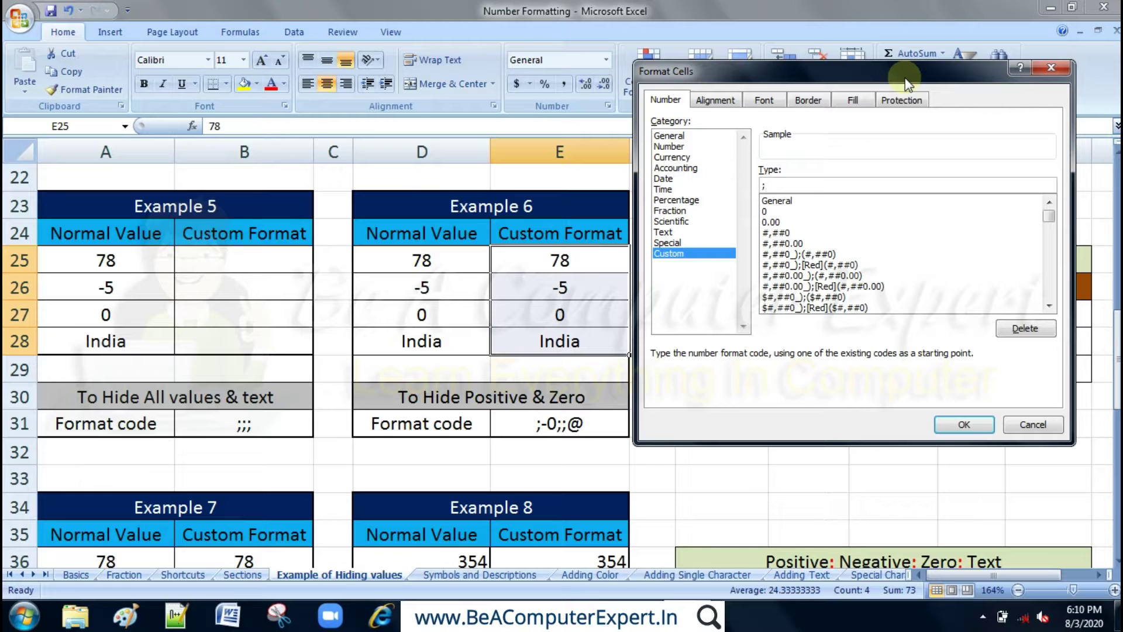
{"action": "type", "text": "-0"}
{"action": "type", "text": ";"}
{"action": "type", "text": ";"}
{"action": "type", "text": "@"}
{"action": "left_click", "coordinate": [962, 424]}
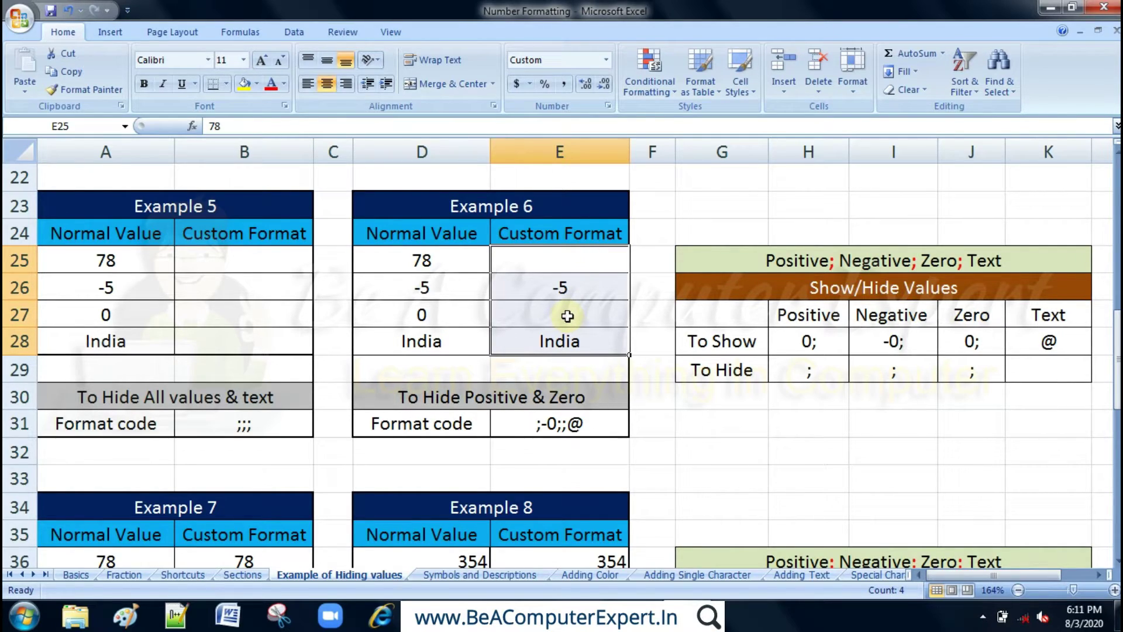
Step: Select Example 7's cells B36:B39 and apply the custom format 0;;0; to hide -5 and India
{"action": "left_click_drag", "start_coordinate": [1117, 351], "coordinate": [1118, 425]}
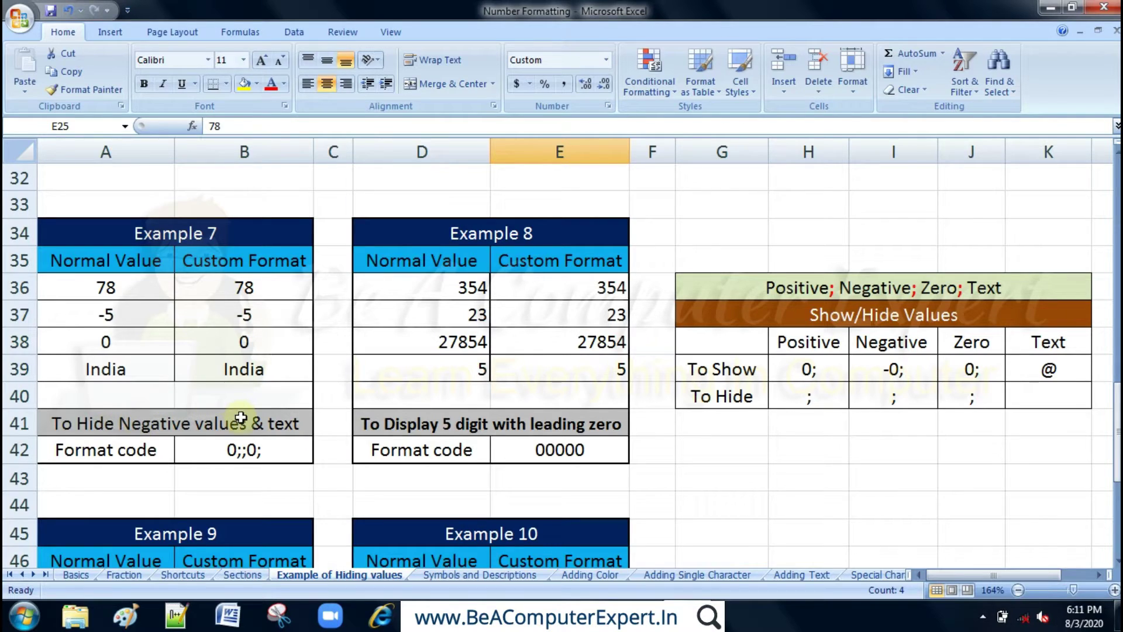
{"action": "left_click", "coordinate": [257, 293]}
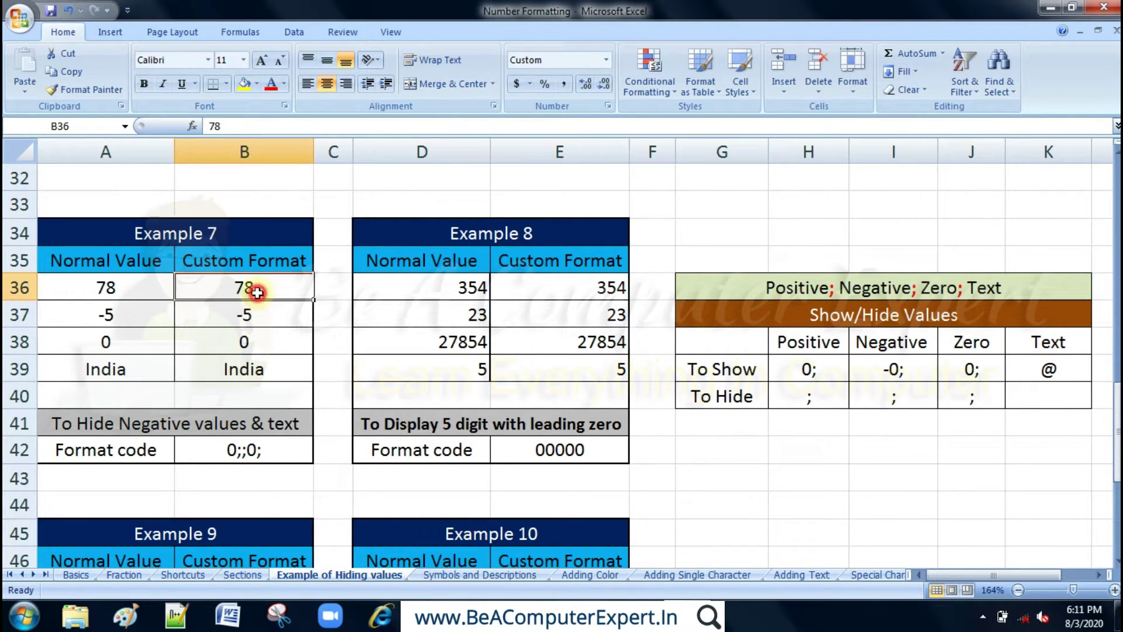
{"action": "left_click_drag", "start_coordinate": [258, 292], "coordinate": [253, 370]}
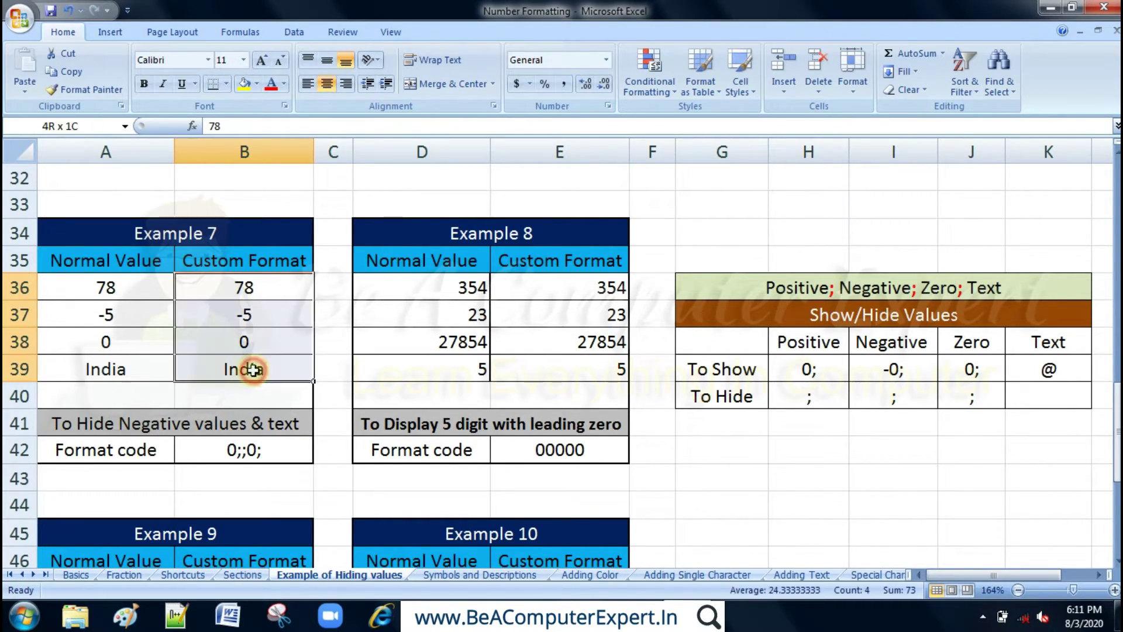
{"action": "key", "text": "ctrl+1"}
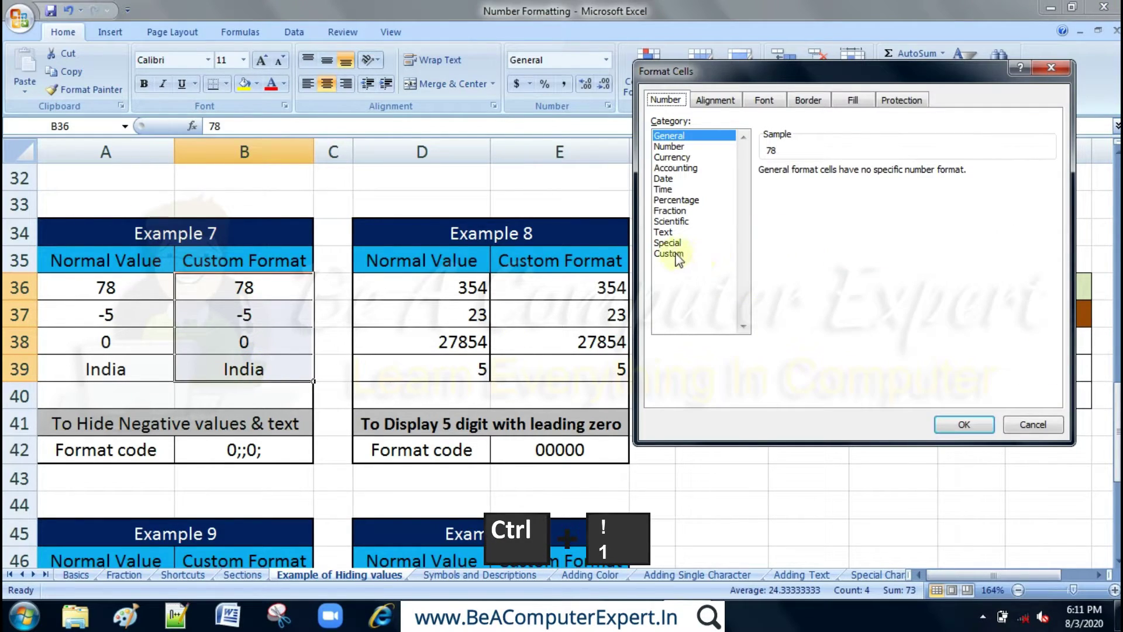
{"action": "left_click", "coordinate": [669, 253]}
{"action": "double_click", "coordinate": [805, 183]}
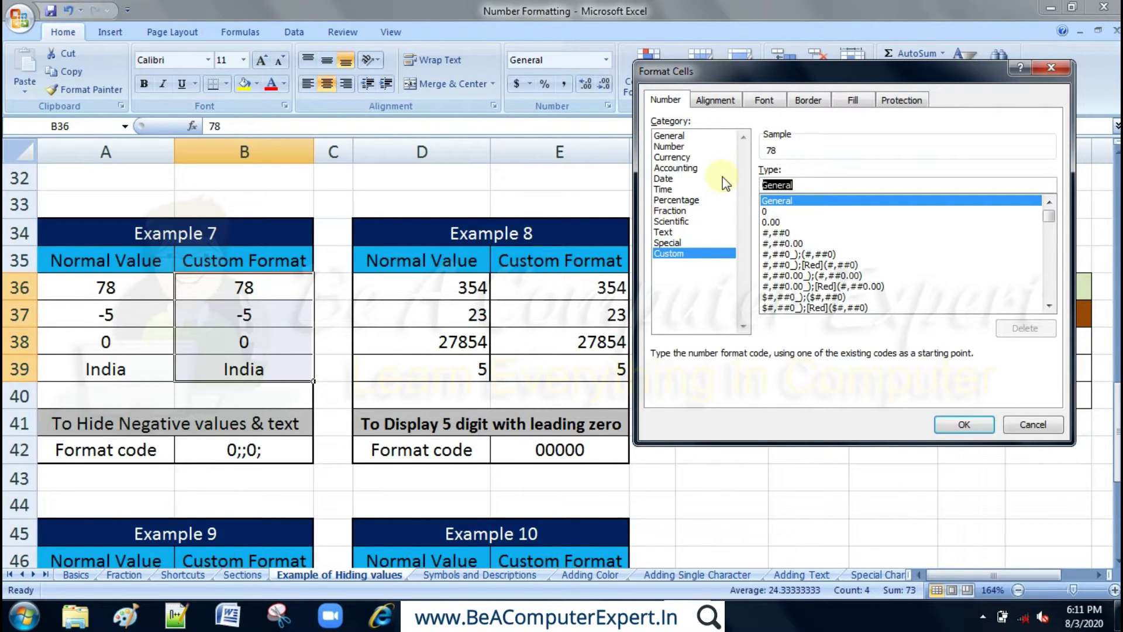
{"action": "type", "text": "0;"}
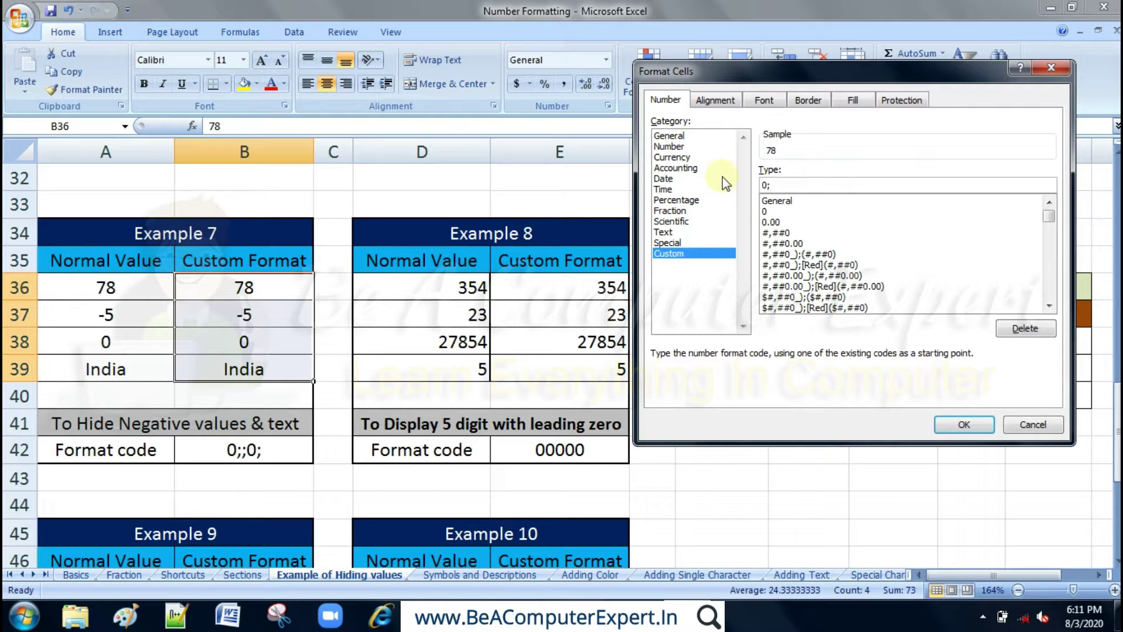
{"action": "type", "text": ";"}
{"action": "type", "text": "0;"}
{"action": "left_click", "coordinate": [954, 425]}
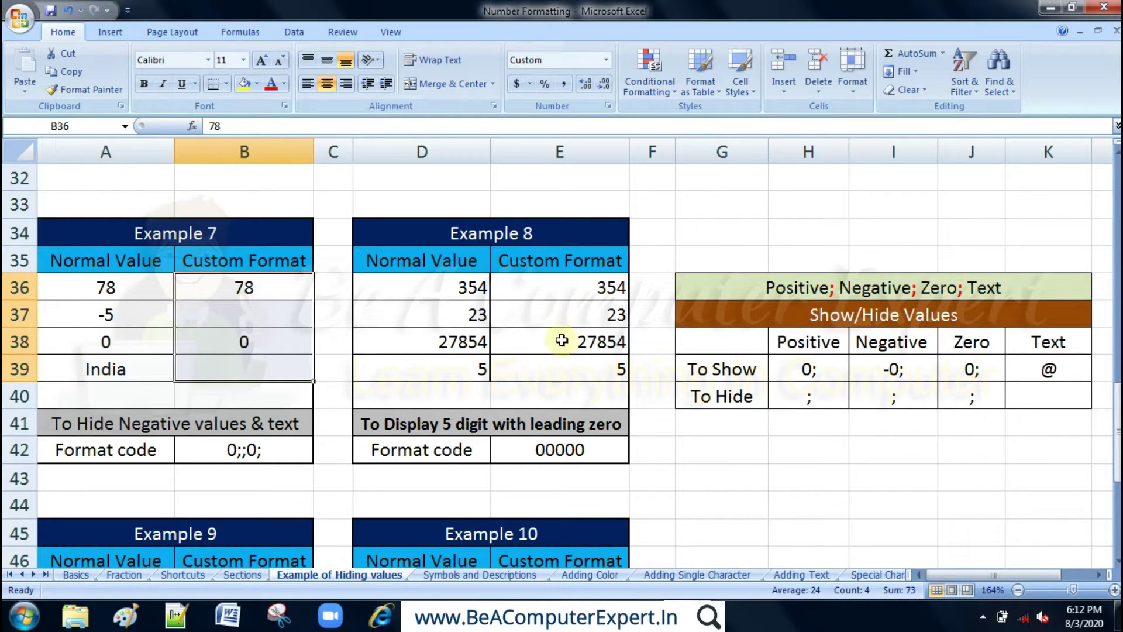
Step: Select Example 8's Custom Format cells E36:E39 and enter 00000 as their custom format code
{"action": "left_click", "coordinate": [460, 288], "text": "shift"}
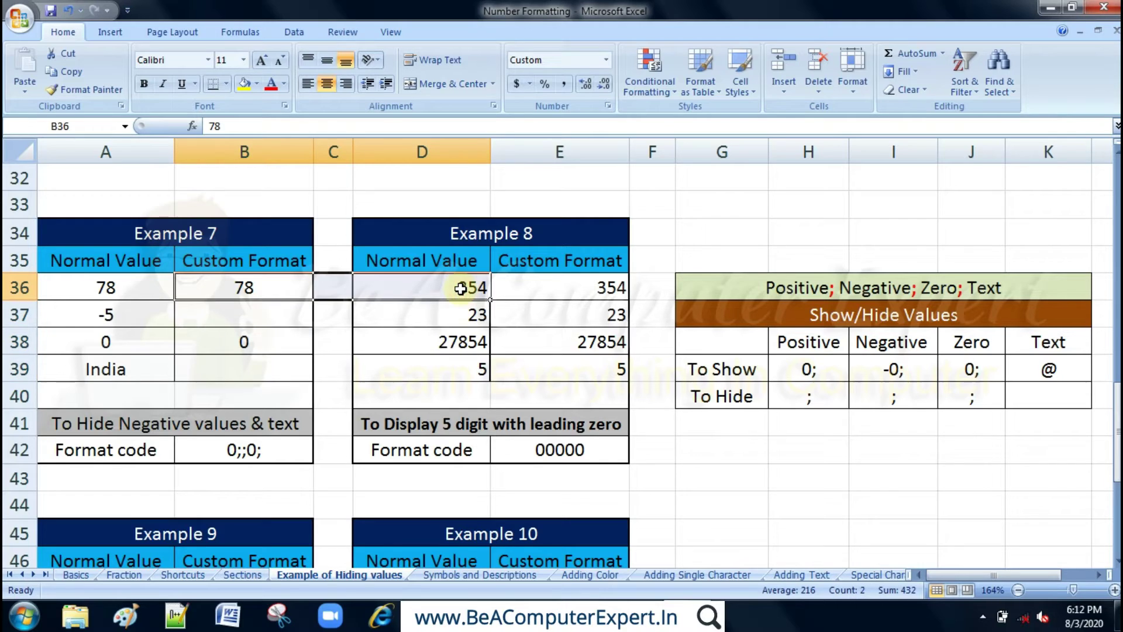
{"action": "left_click", "coordinate": [456, 367]}
{"action": "left_click_drag", "start_coordinate": [584, 290], "coordinate": [594, 363]}
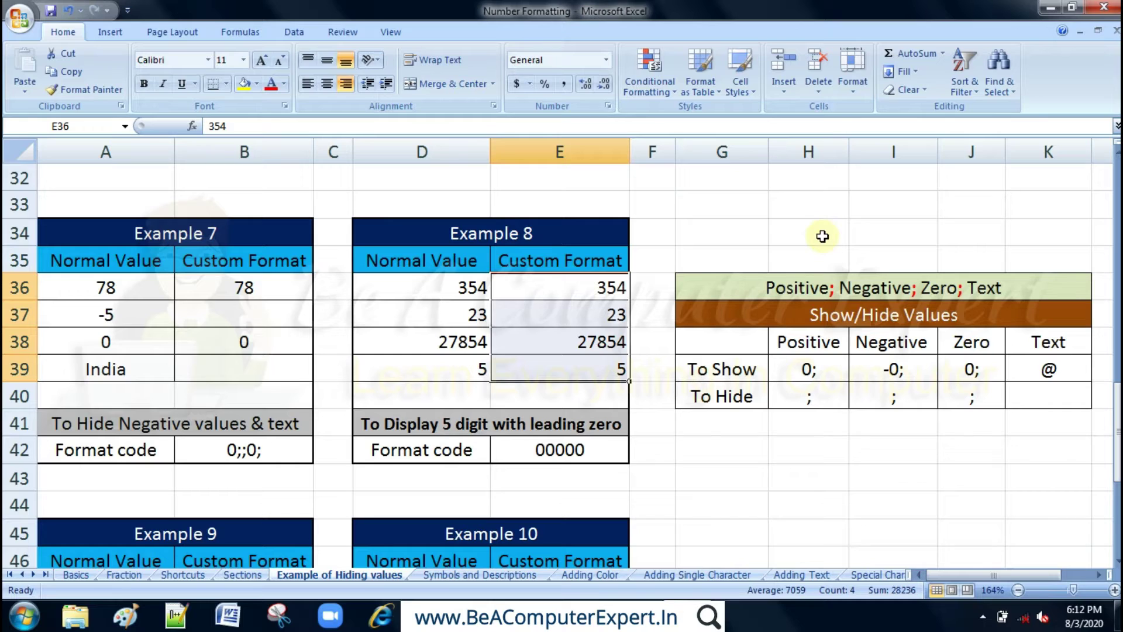
{"action": "key", "text": "ctrl+1"}
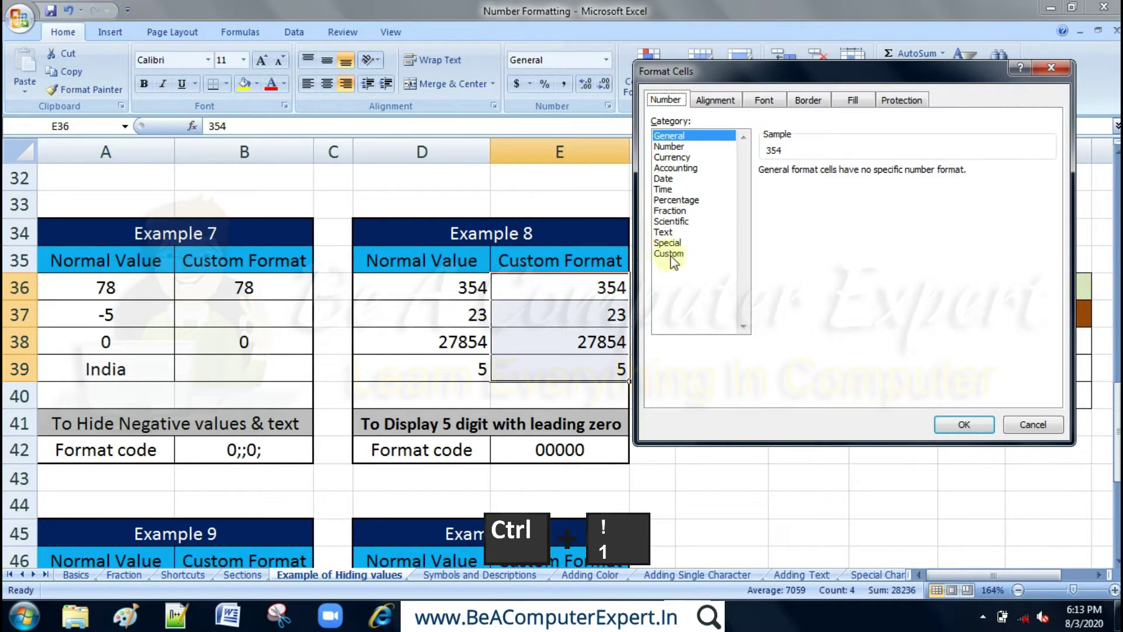
{"action": "left_click", "coordinate": [664, 253]}
{"action": "double_click", "coordinate": [800, 185]}
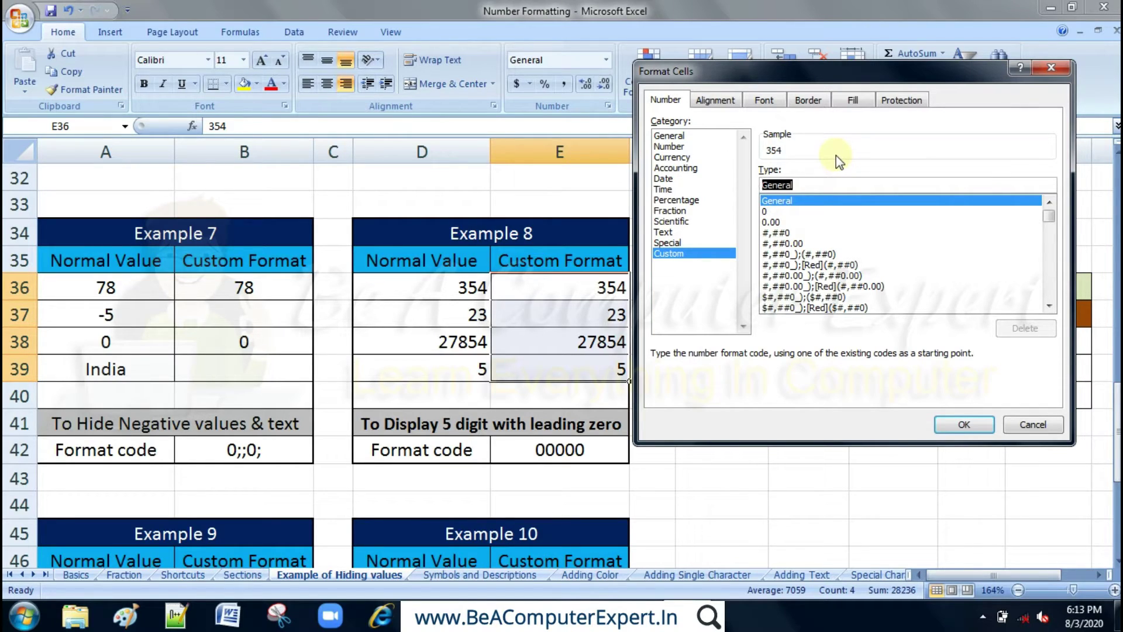
{"action": "type", "text": "00"}
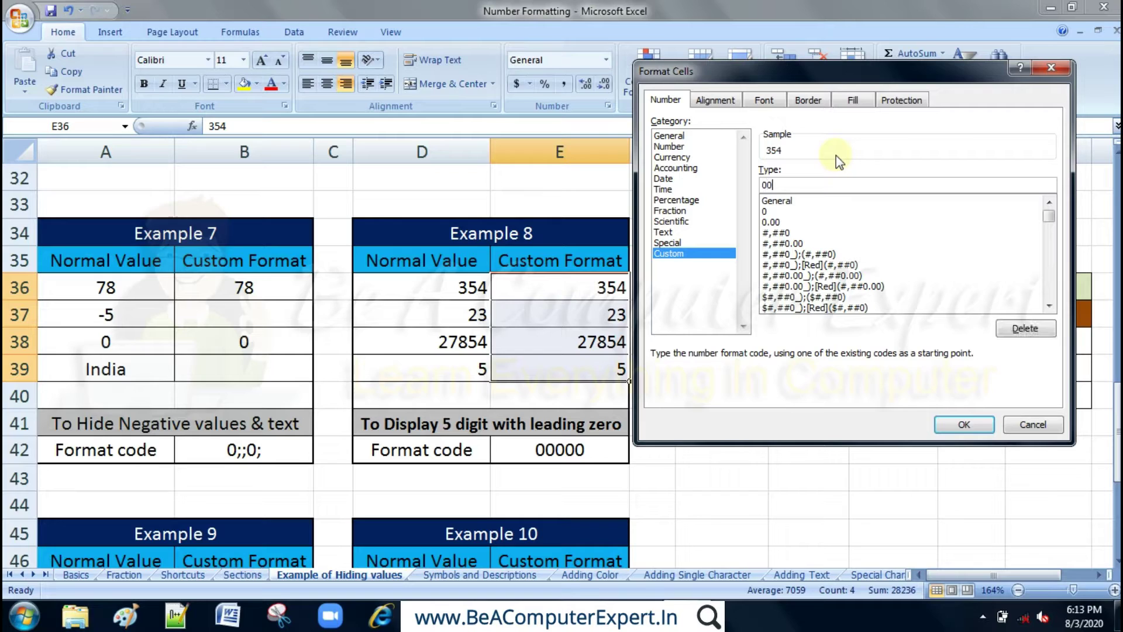
{"action": "type", "text": "000"}
Step: Apply the 00000 format so the values show as 00354, 00023, 27854 and 00005
{"action": "left_click", "coordinate": [960, 422]}
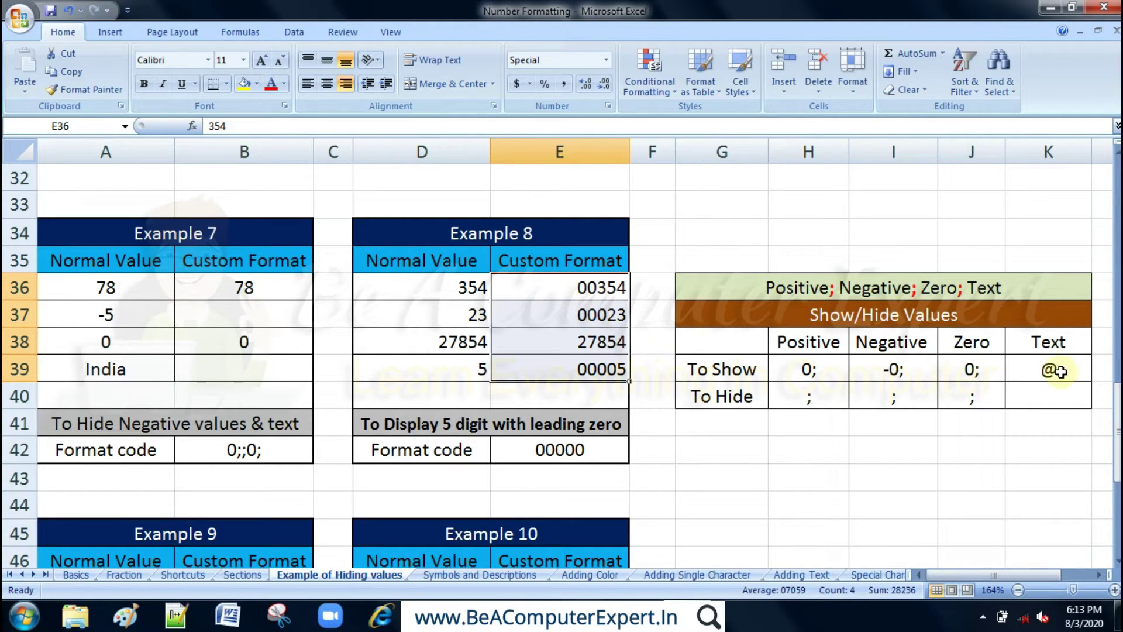
Step: Scroll down to Example 9's month table and click its first Custom Format cell, B47
{"action": "left_click_drag", "start_coordinate": [1118, 411], "coordinate": [1118, 436]}
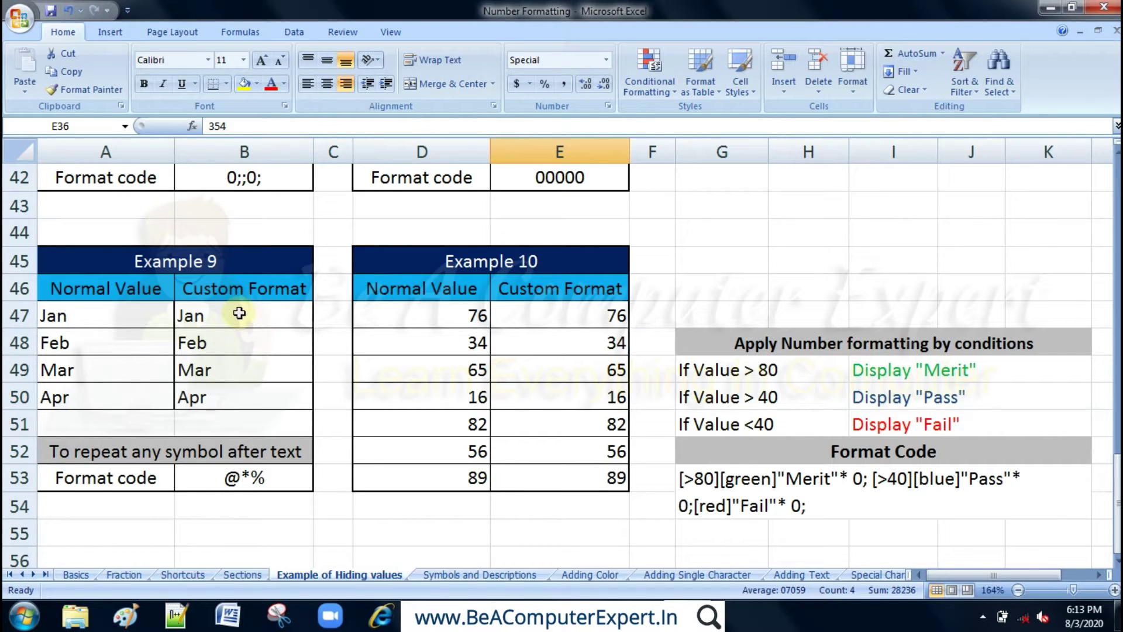
{"action": "left_click", "coordinate": [234, 315]}
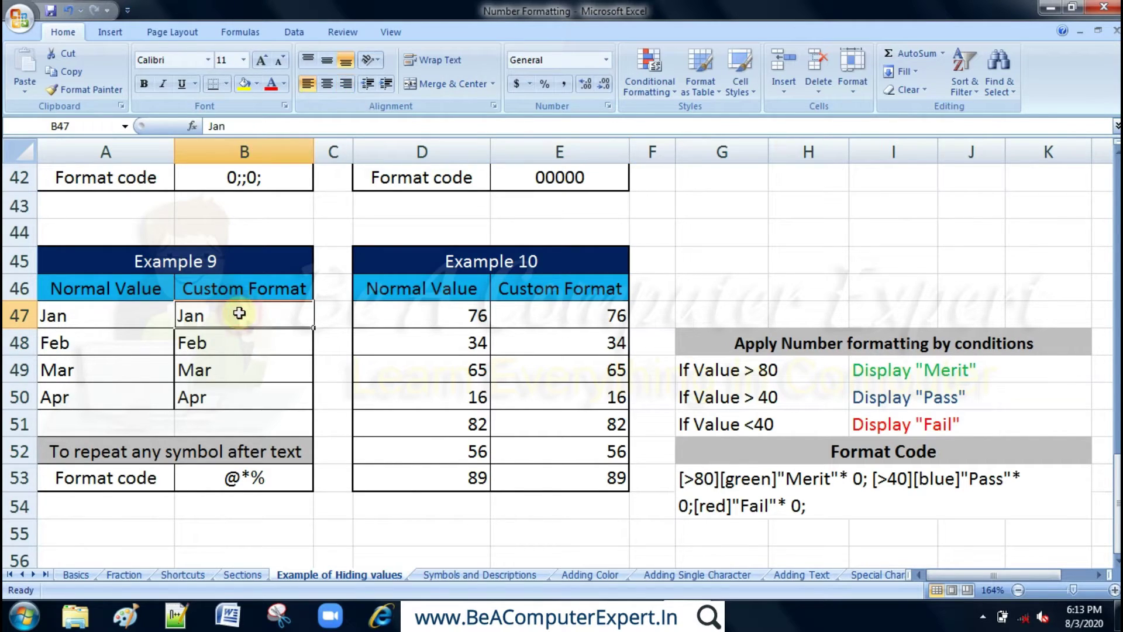
Step: Give B47:B50 the custom format @*% so Jan–Apr are followed by repeating % signs
{"action": "left_click", "coordinate": [231, 397], "text": "shift"}
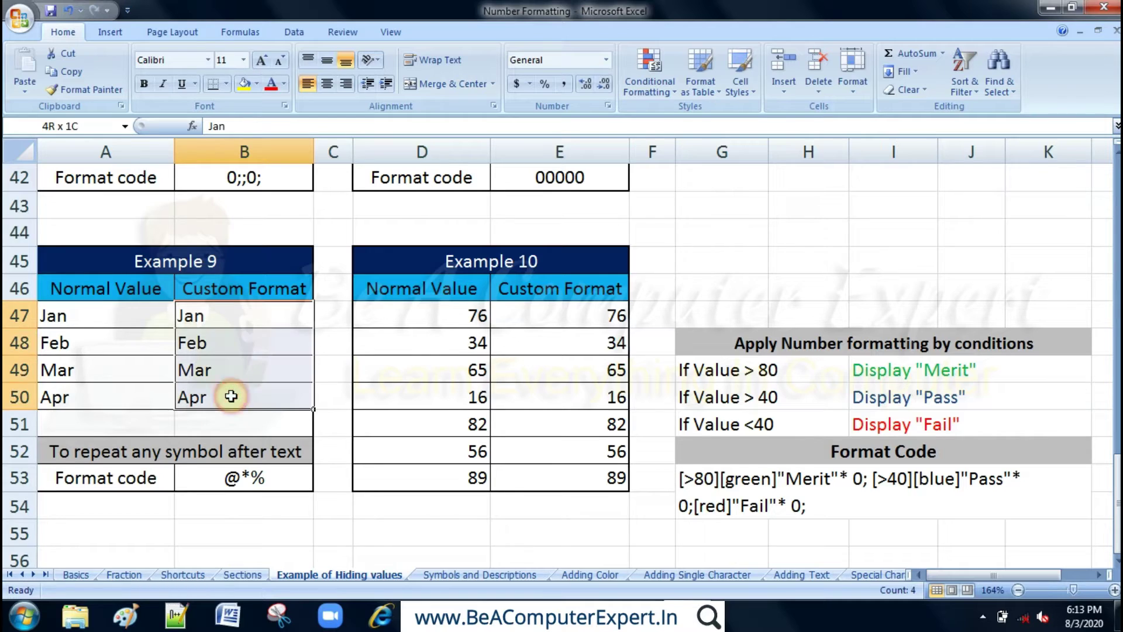
{"action": "key", "text": "ctrl+1"}
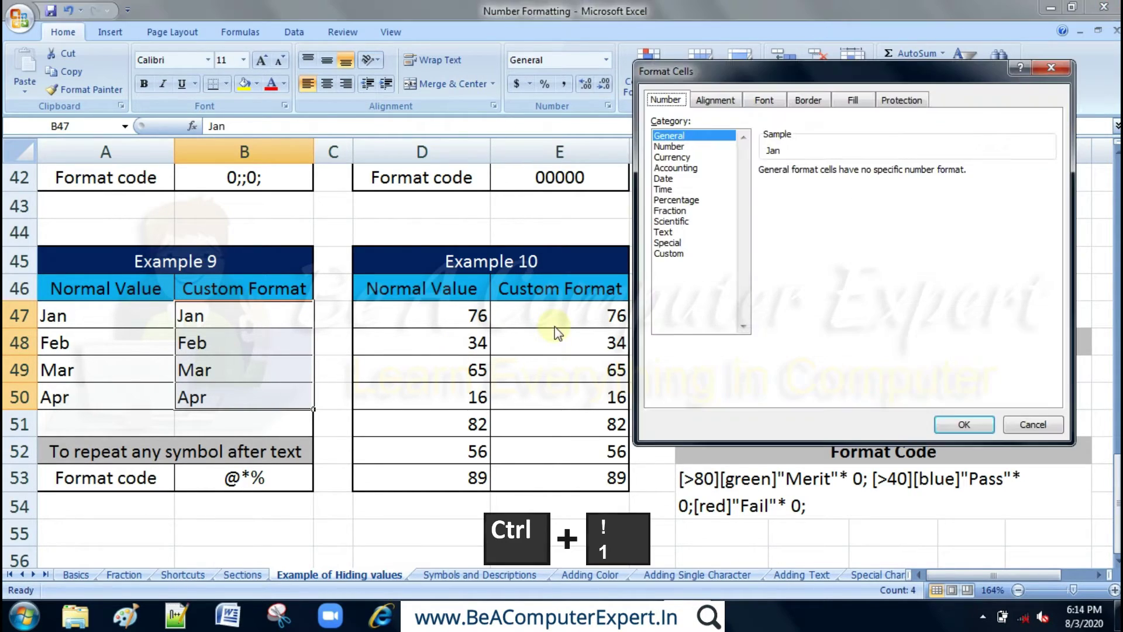
{"action": "left_click", "coordinate": [670, 253]}
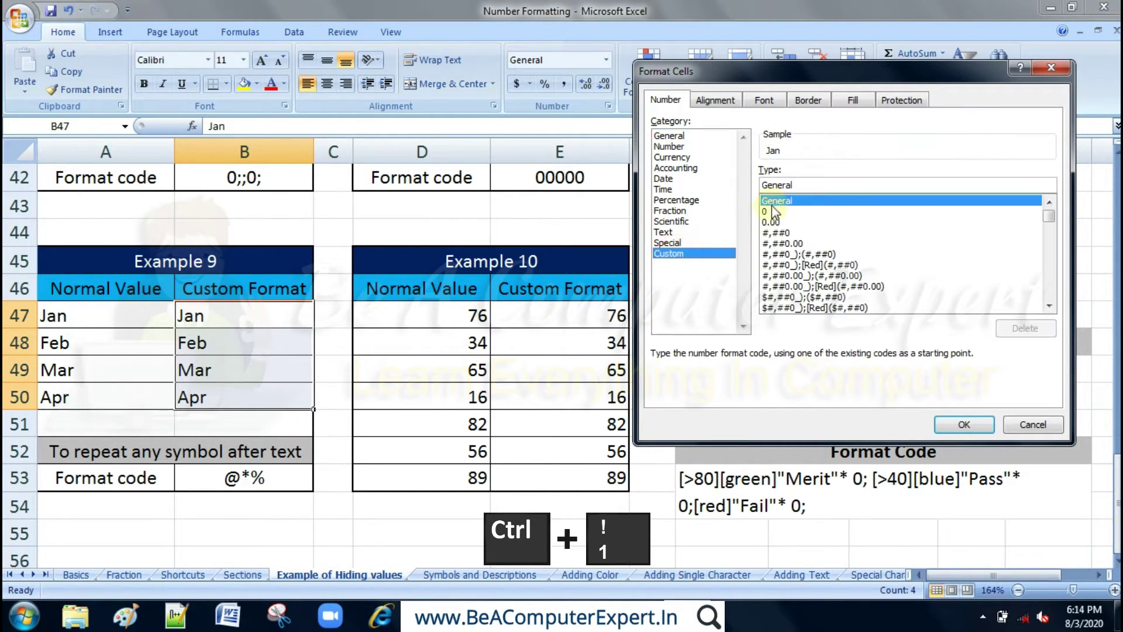
{"action": "left_click", "coordinate": [793, 184]}
{"action": "double_click", "coordinate": [793, 184]}
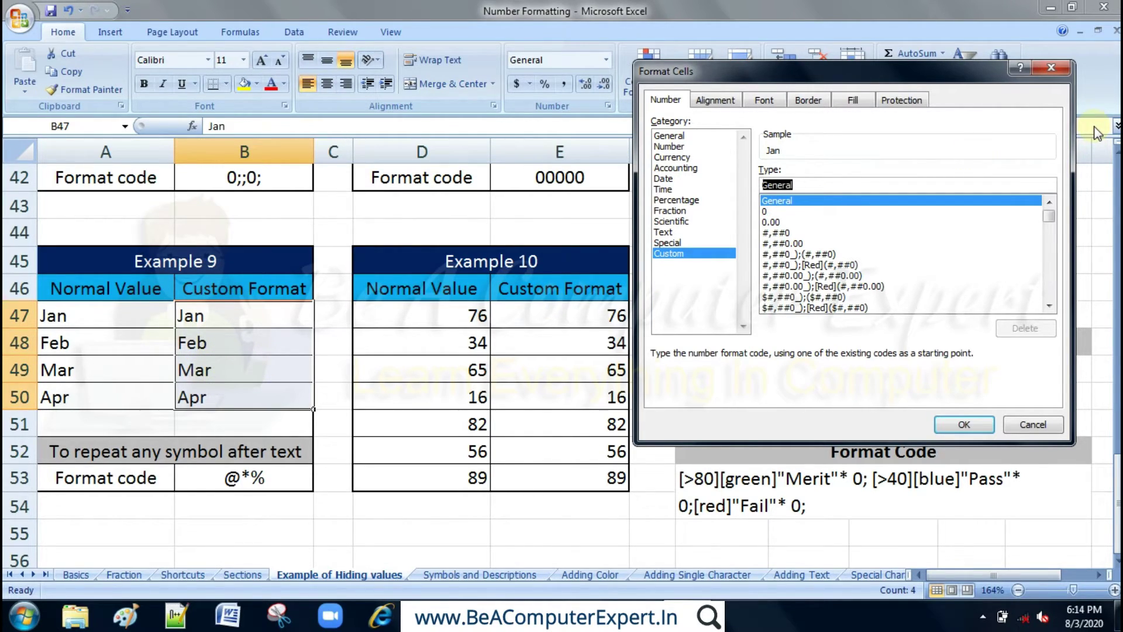
{"action": "type", "text": "@"}
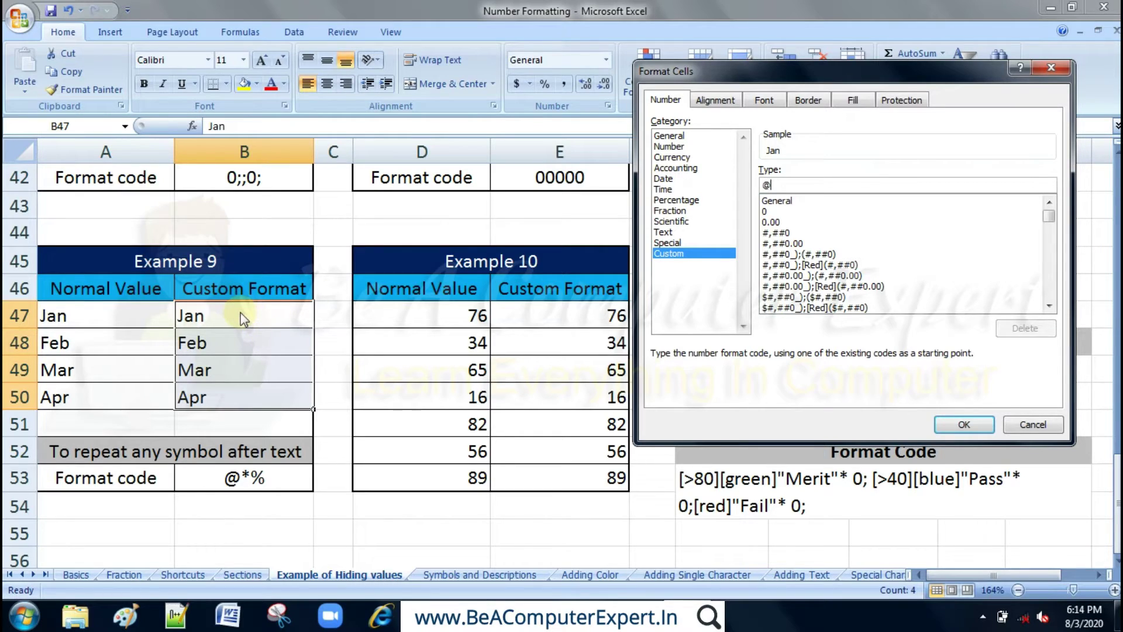
{"action": "left_click", "coordinate": [792, 188]}
{"action": "type", "text": "*"}
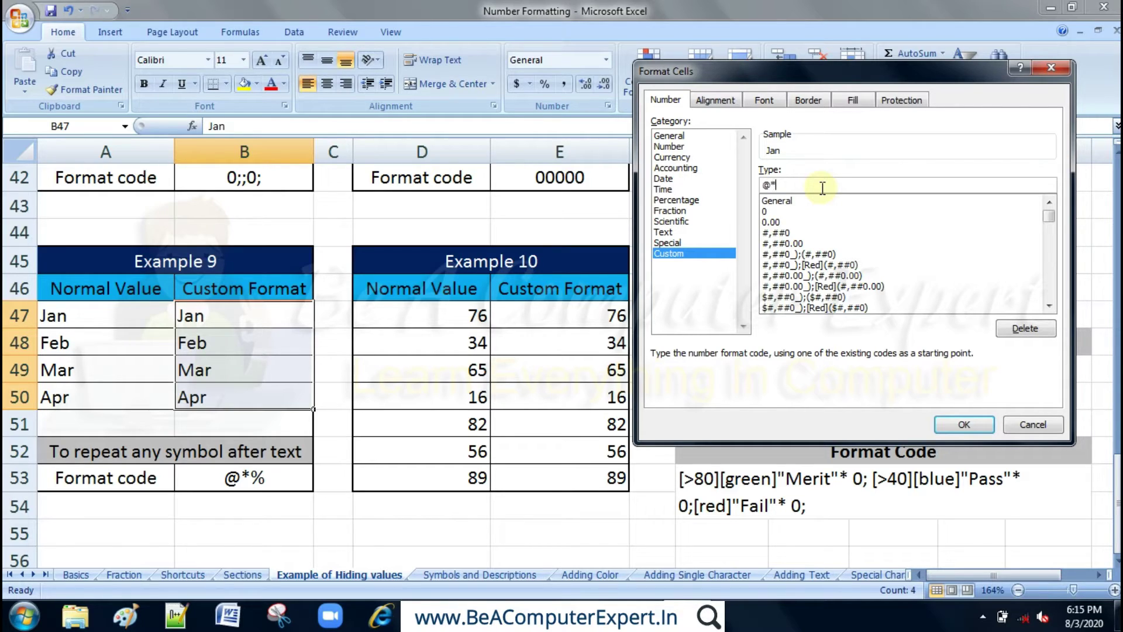
{"action": "type", "text": "%"}
{"action": "left_click", "coordinate": [967, 425]}
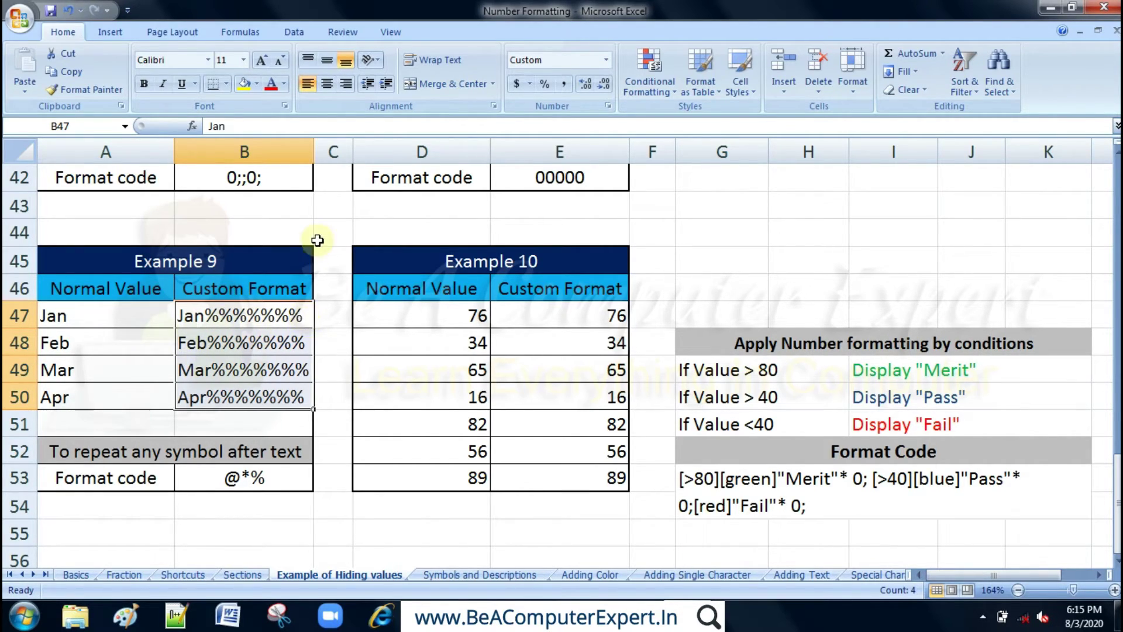
Step: Widen column B to see more % signs, undo it, and reopen the months' format settings
{"action": "left_click_drag", "start_coordinate": [314, 153], "coordinate": [435, 155]}
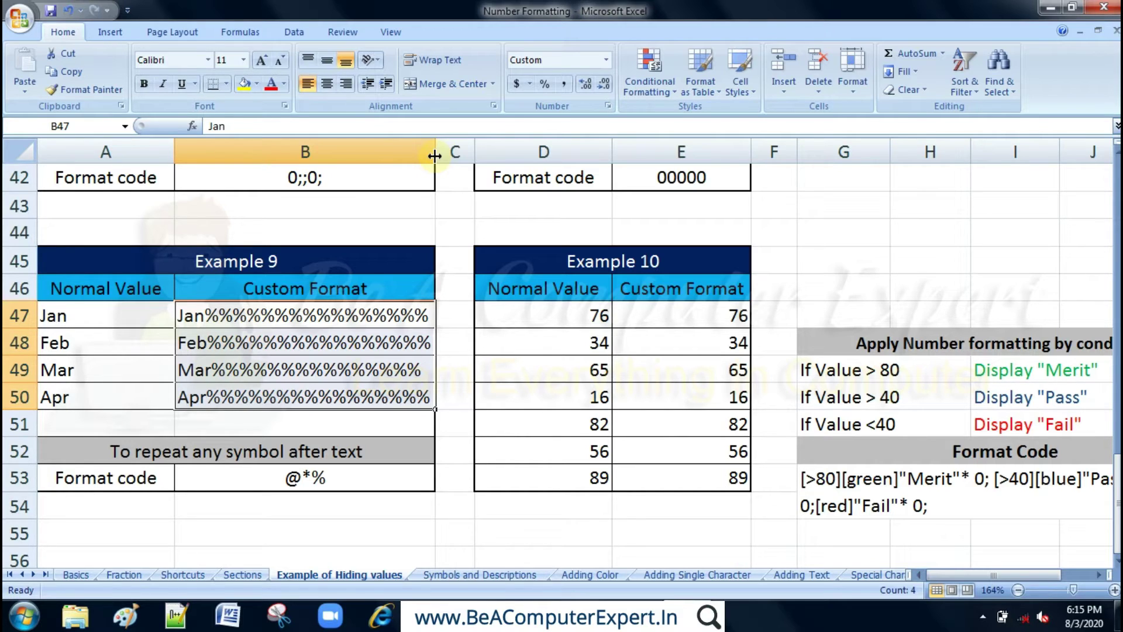
{"action": "key", "text": "ctrl+z"}
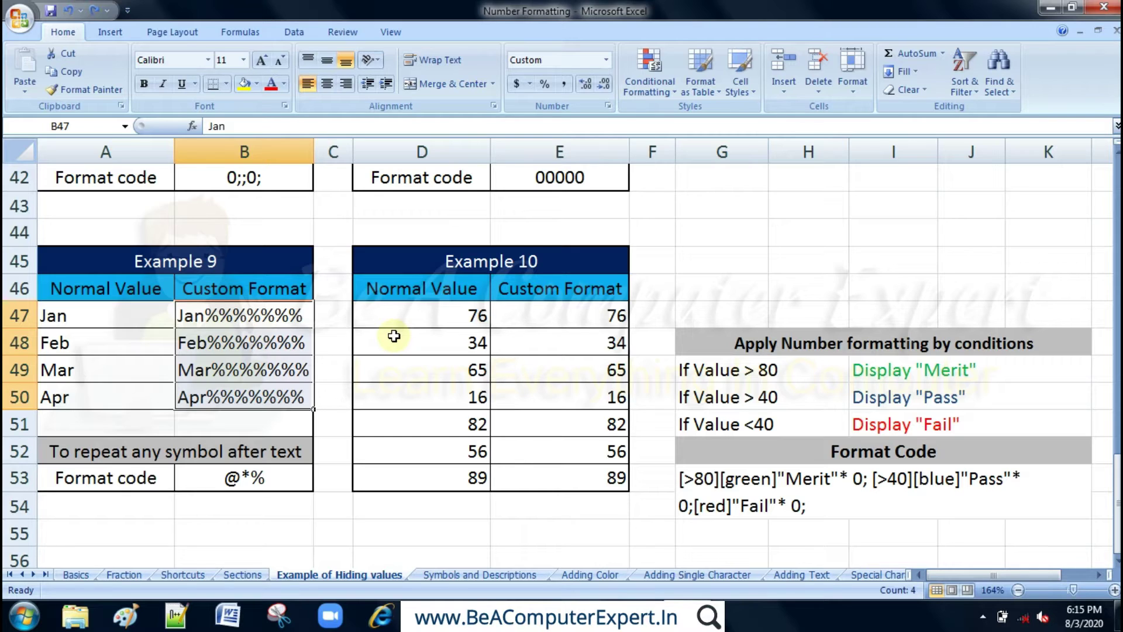
{"action": "key", "text": "ctrl+1"}
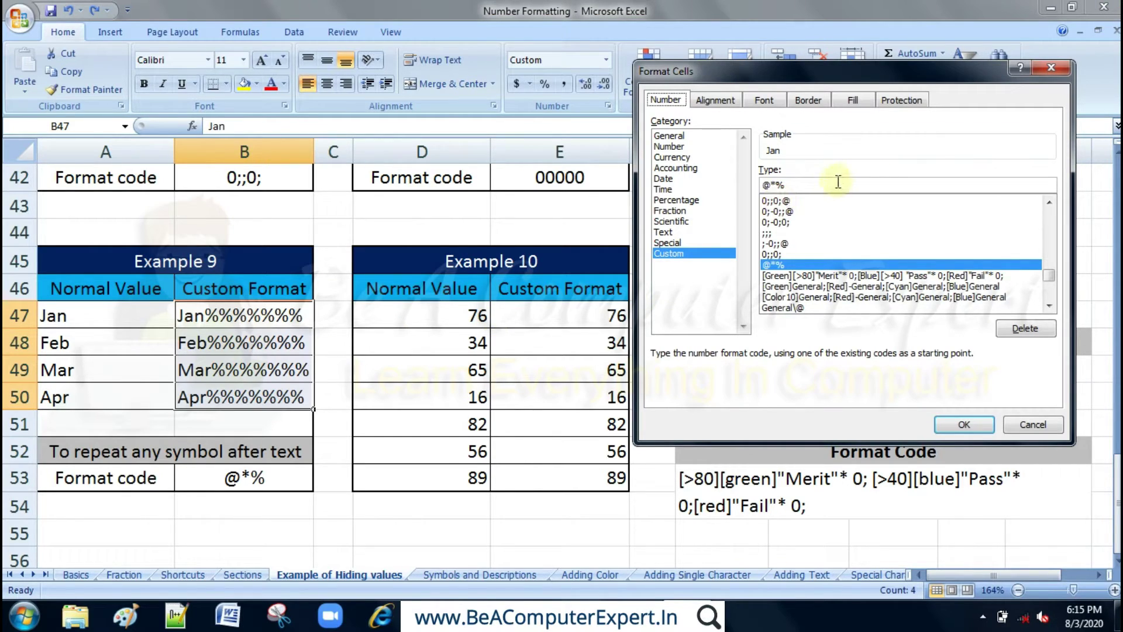
Step: Change the months' format code from @*% to @** so they fill with asterisks
{"action": "left_click", "coordinate": [825, 185]}
{"action": "key", "text": "BackSpace"}
{"action": "type", "text": "*"}
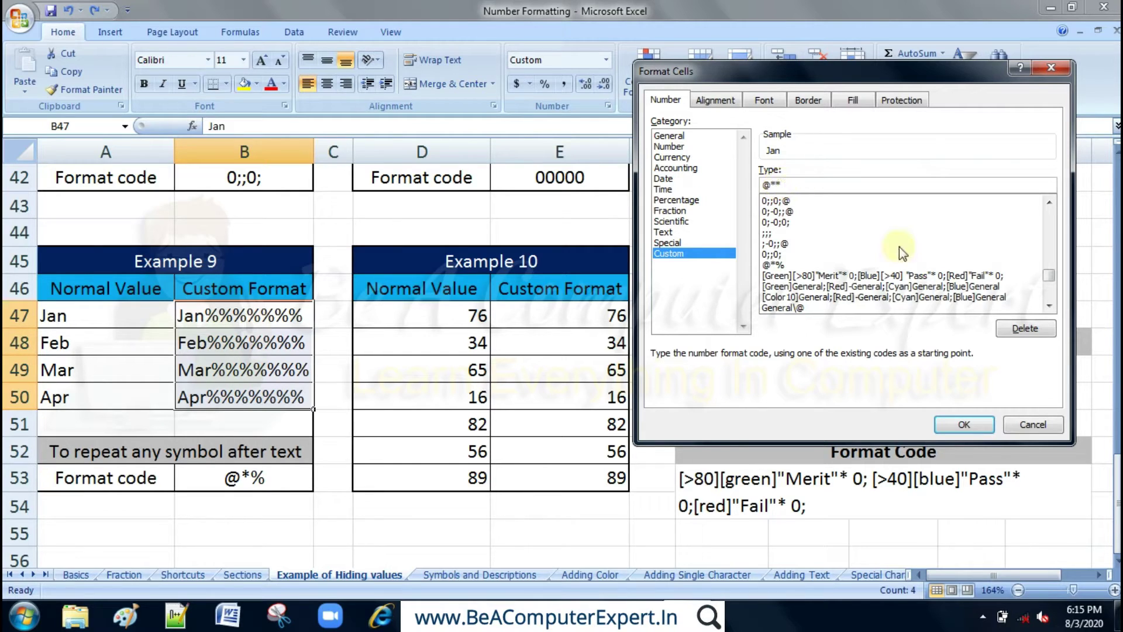
{"action": "left_click", "coordinate": [964, 428]}
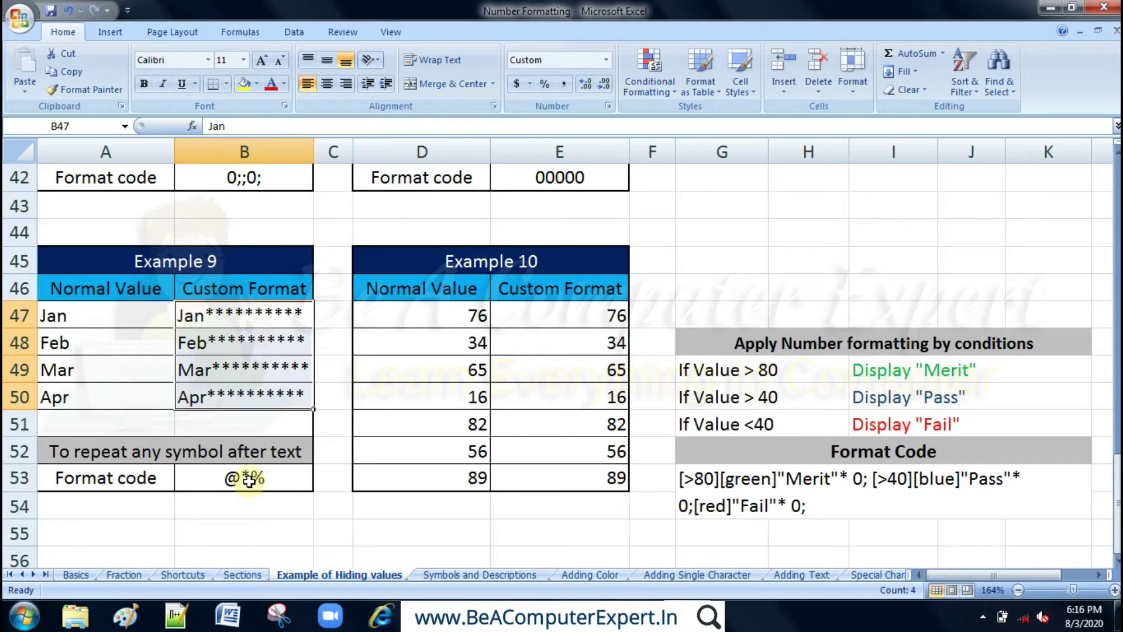
{"action": "left_click", "coordinate": [616, 316]}
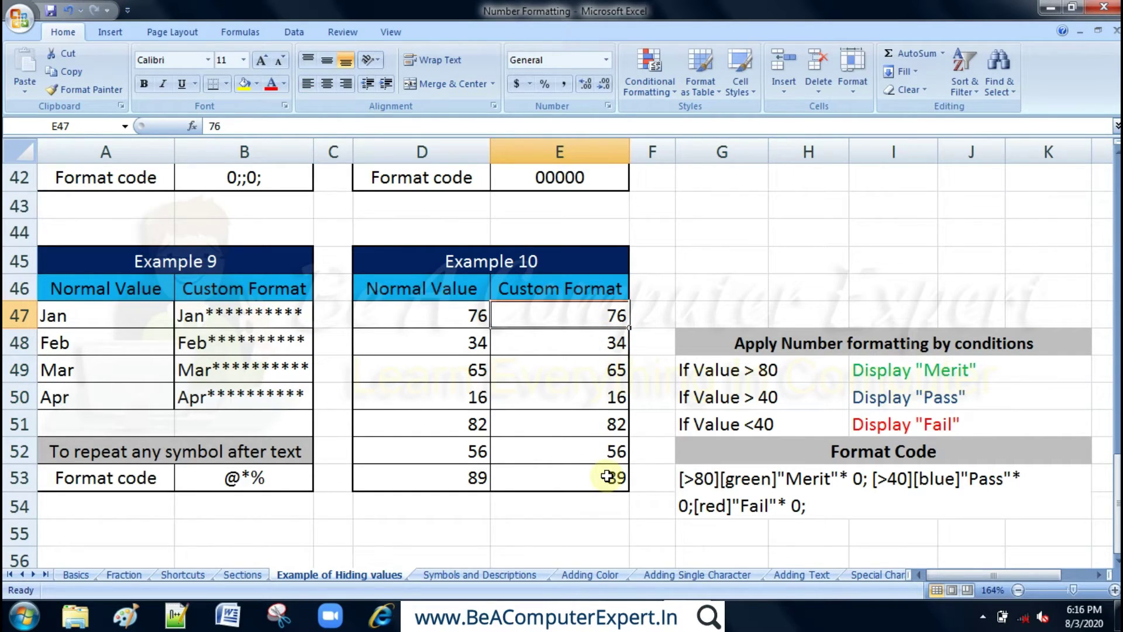
{"action": "left_click", "coordinate": [796, 364]}
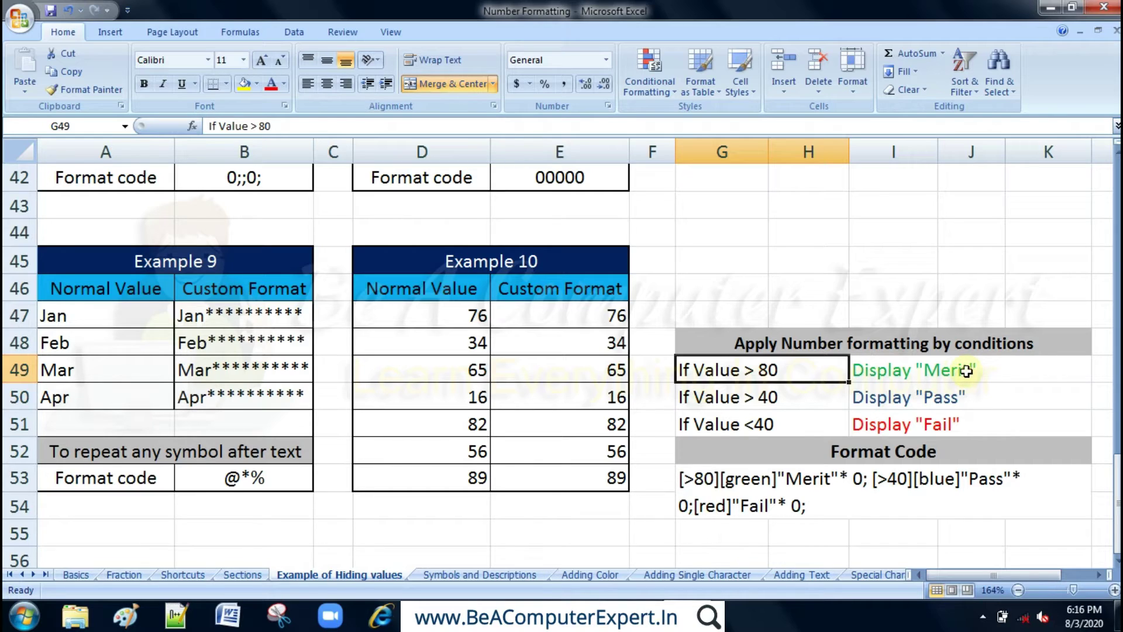
{"action": "left_click", "coordinate": [798, 396]}
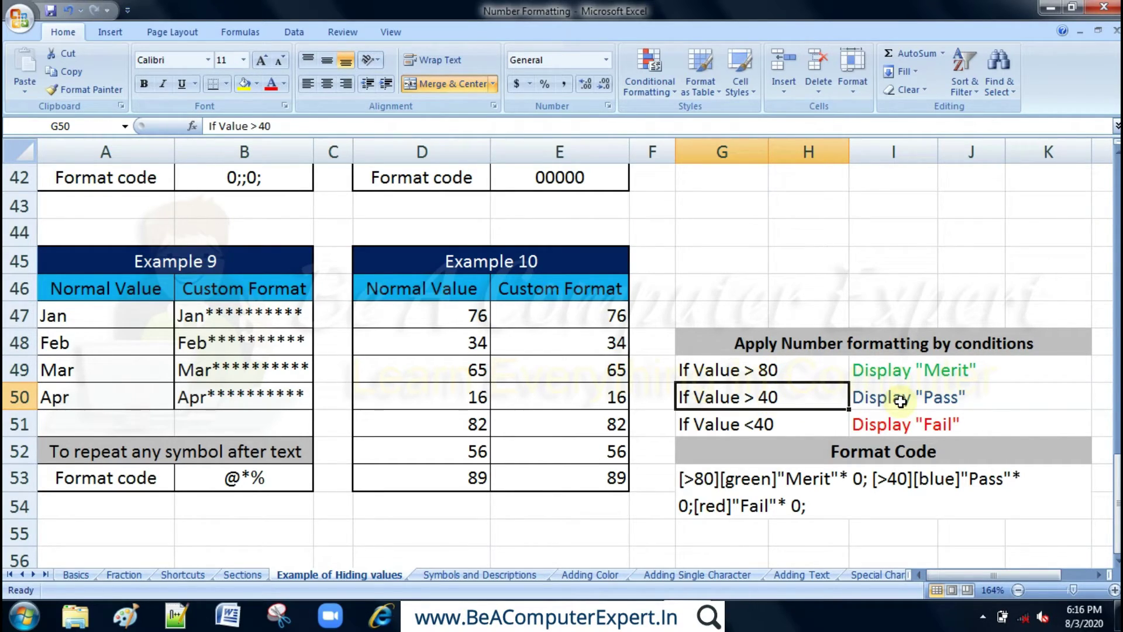
{"action": "left_click", "coordinate": [765, 423]}
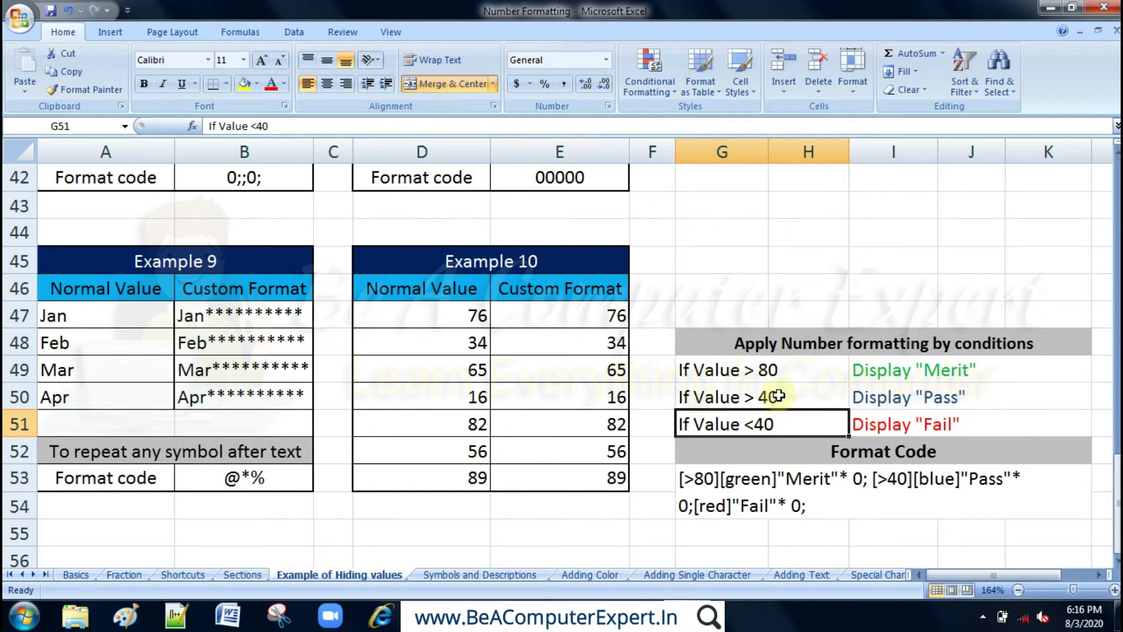
{"action": "left_click", "coordinate": [790, 476]}
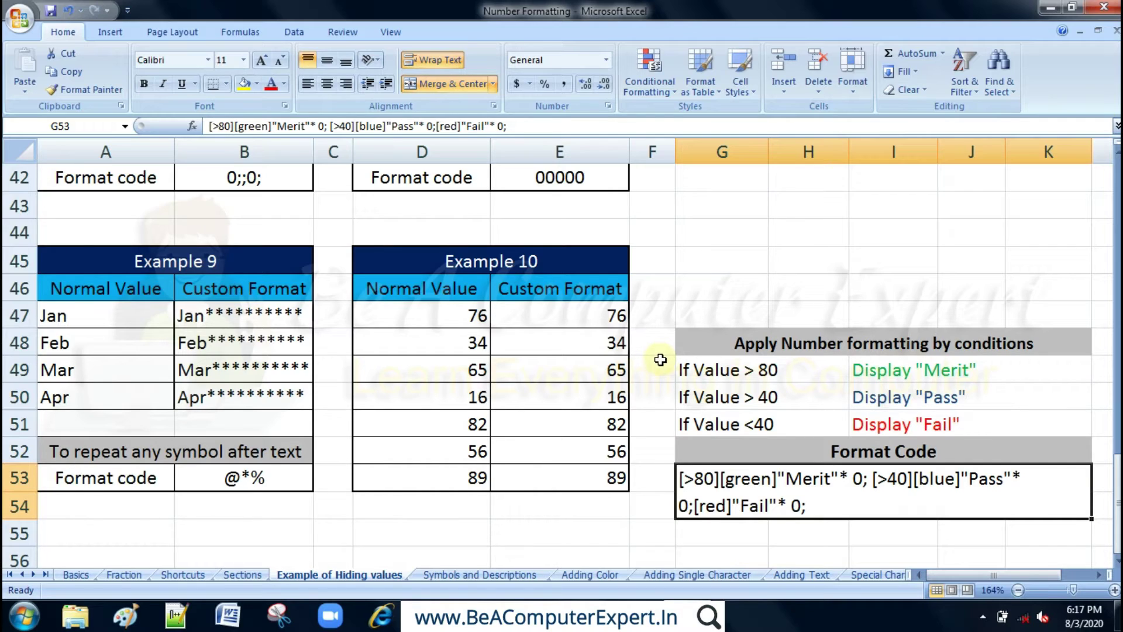
Step: Select Example 10's values E47:E53, open their Custom number format and clear the General code
{"action": "left_click", "coordinate": [610, 318]}
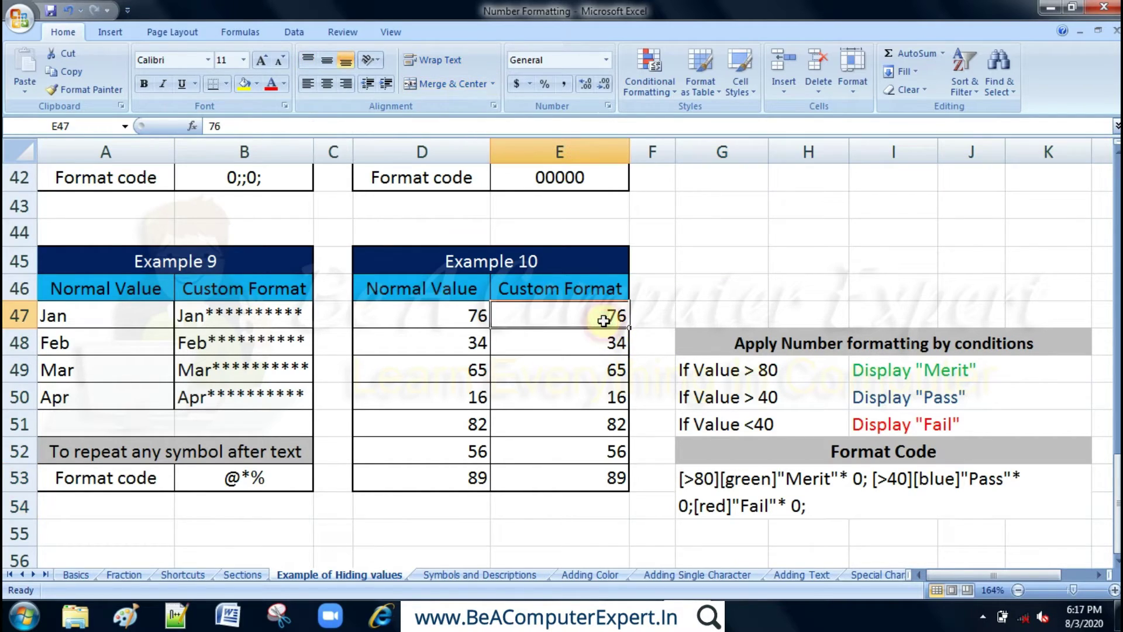
{"action": "left_click", "coordinate": [600, 477], "text": "shift"}
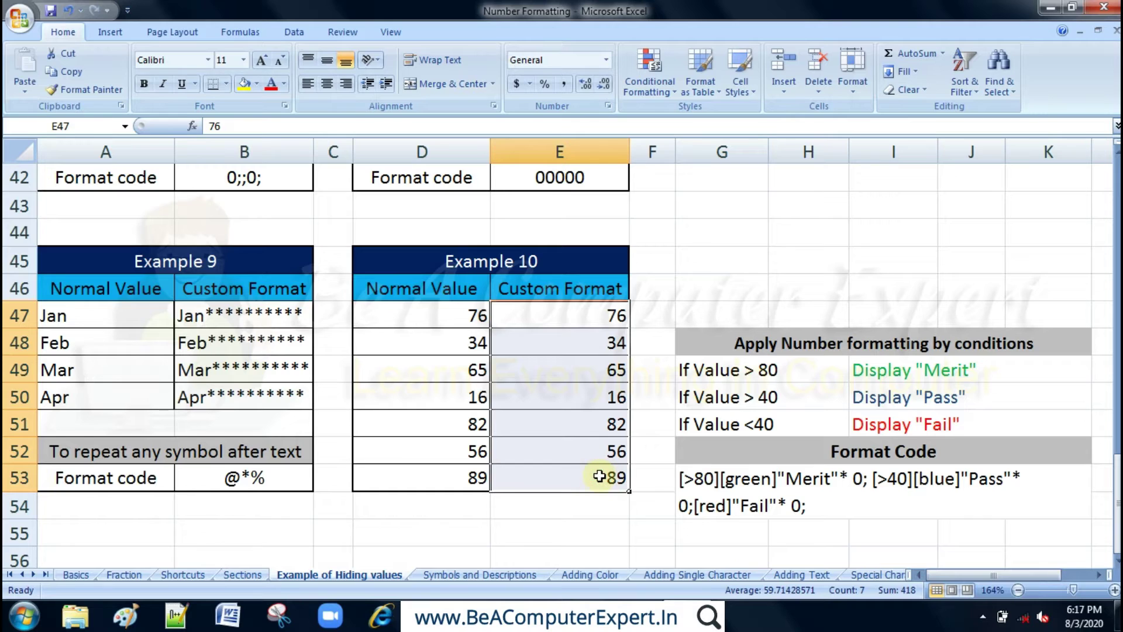
{"action": "key", "text": "ctrl+1"}
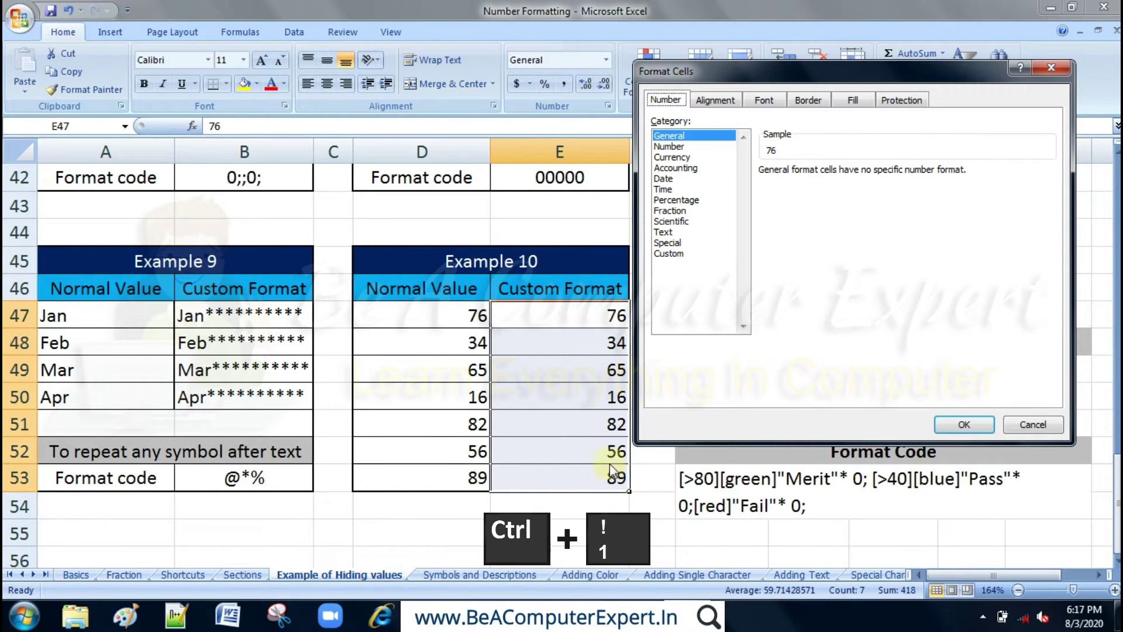
{"action": "left_click_drag", "start_coordinate": [770, 80], "coordinate": [323, 143]}
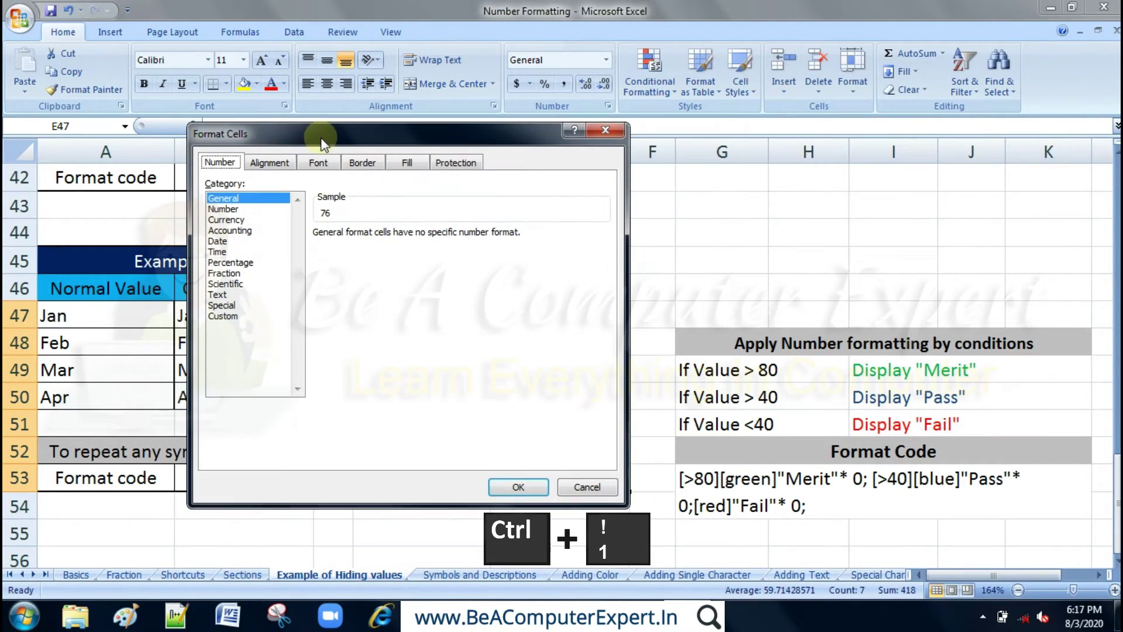
{"action": "left_click", "coordinate": [223, 316]}
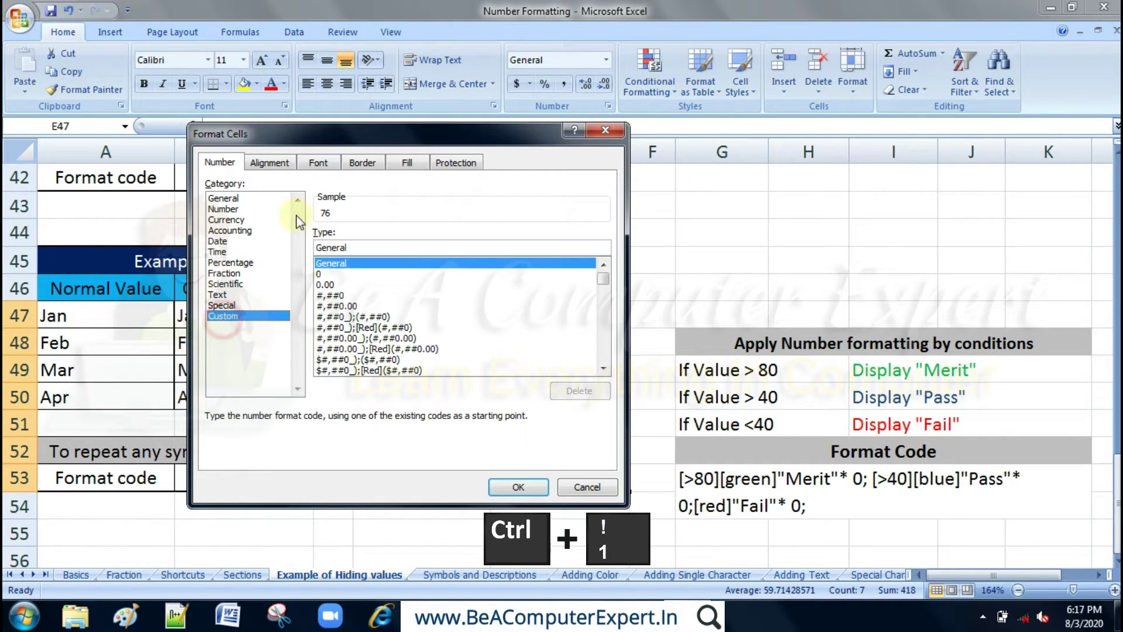
{"action": "left_click_drag", "start_coordinate": [348, 139], "coordinate": [165, 133]}
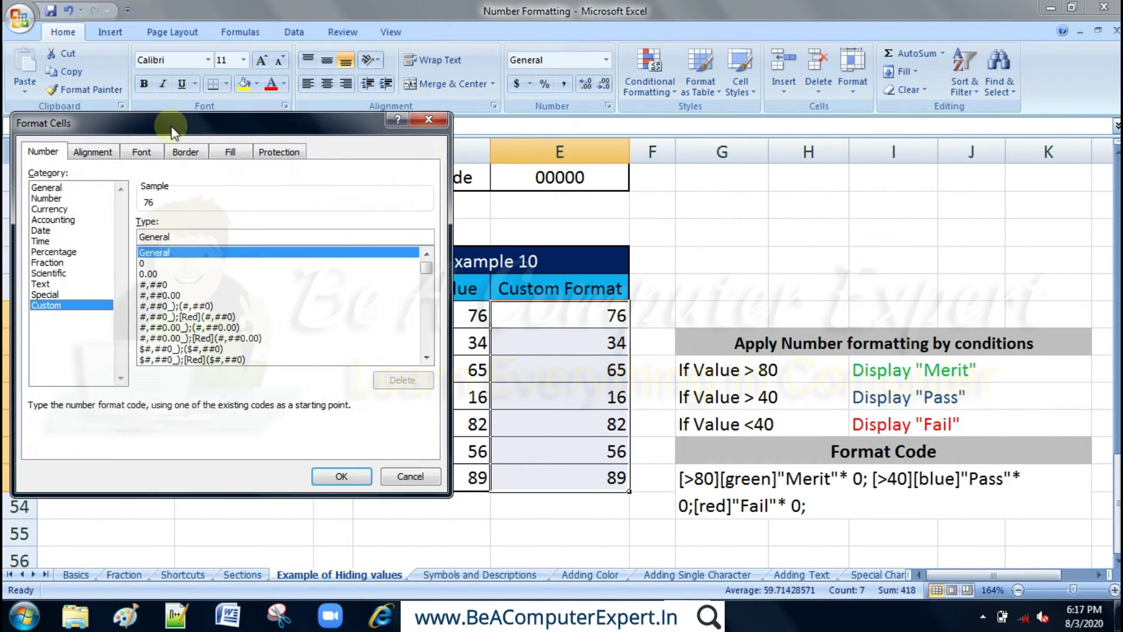
{"action": "left_click", "coordinate": [182, 229]}
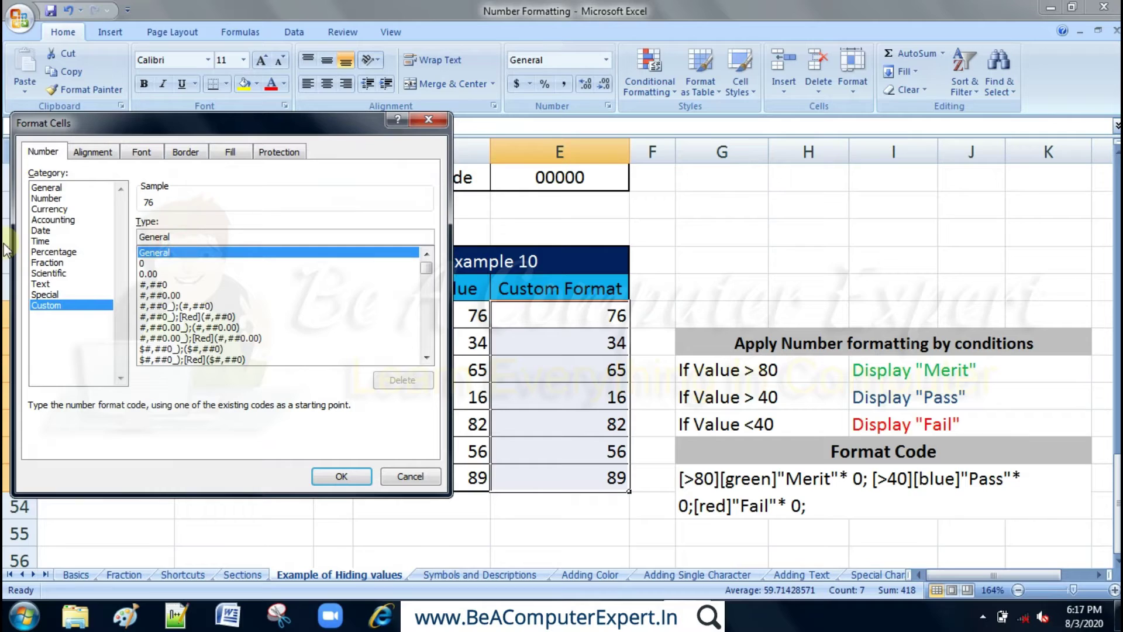
{"action": "key", "text": "BackSpace"}
{"action": "key", "text": "BackSpace"}
{"action": "key", "text": "BackSpace"}
{"action": "key", "text": "BackSpace"}
{"action": "key", "text": "BackSpace"}
{"action": "key", "text": "BackSpace"}
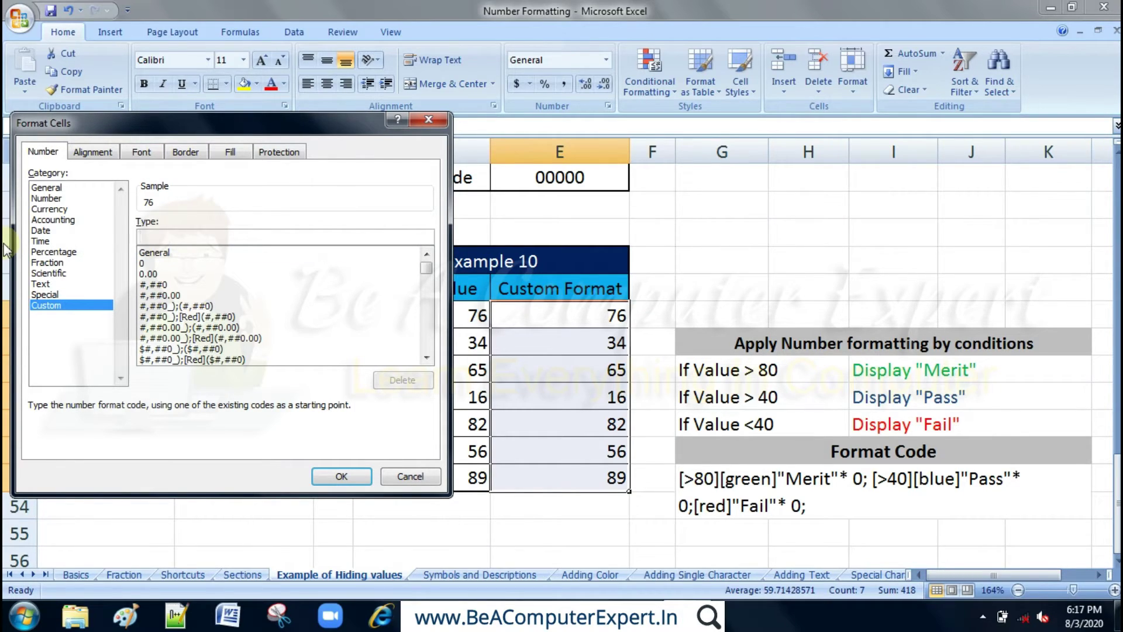
Step: Type the first rule [>80][green]"Merit"* 0; into the format code
{"action": "type", "text": "["}
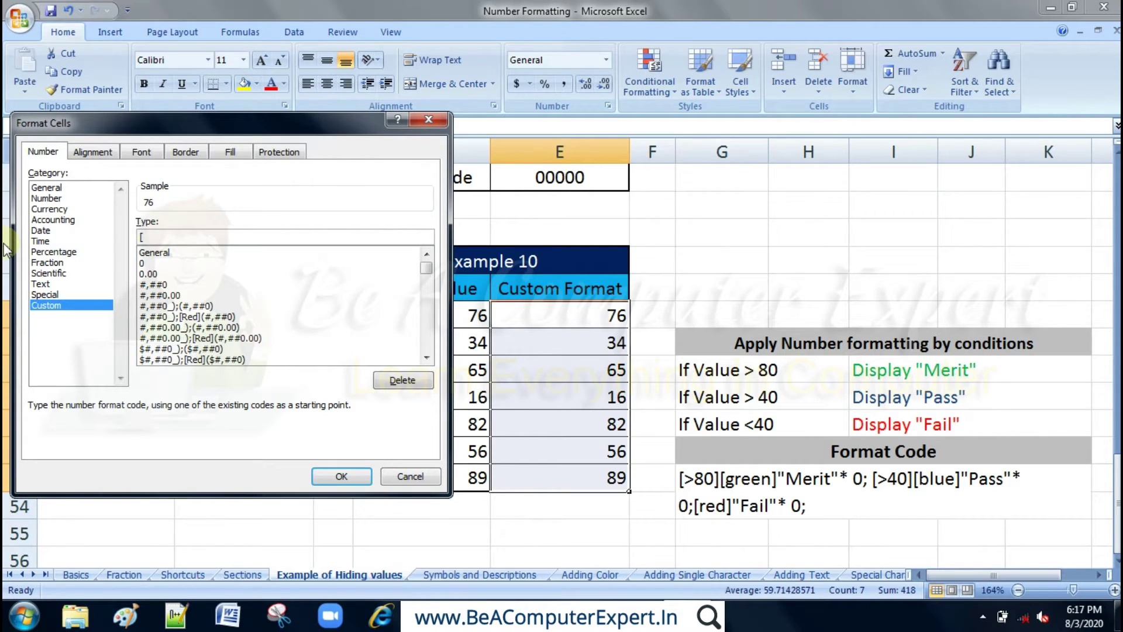
{"action": "type", "text": ">"}
{"action": "type", "text": "80"}
{"action": "type", "text": "]"}
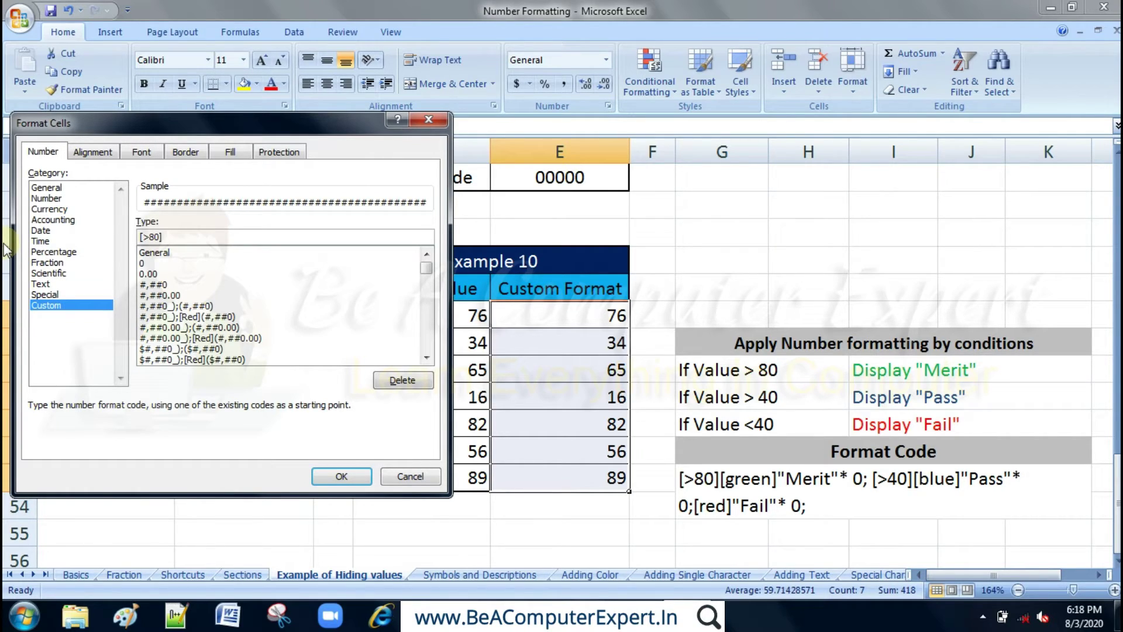
{"action": "type", "text": "["}
{"action": "type", "text": "green]"}
{"action": "type", "text": "M"}
{"action": "type", "text": "erit"}
{"action": "type", "text": "\""}
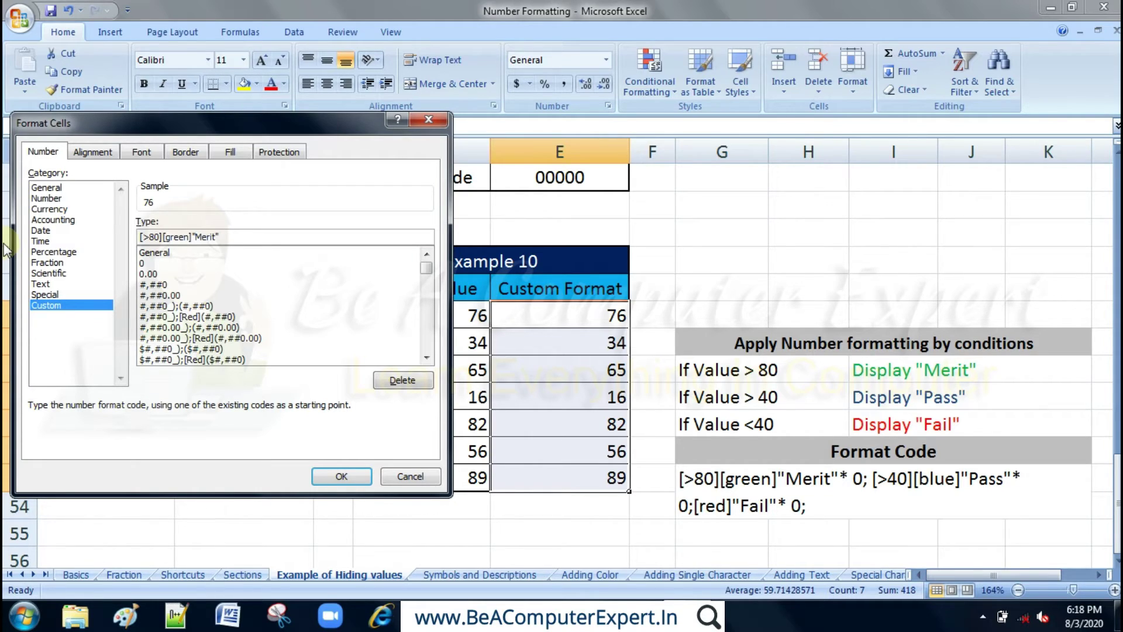
{"action": "type", "text": "*"}
{"action": "left_click", "coordinate": [219, 236]}
{"action": "left_click", "coordinate": [234, 236]}
{"action": "type", "text": "0;"}
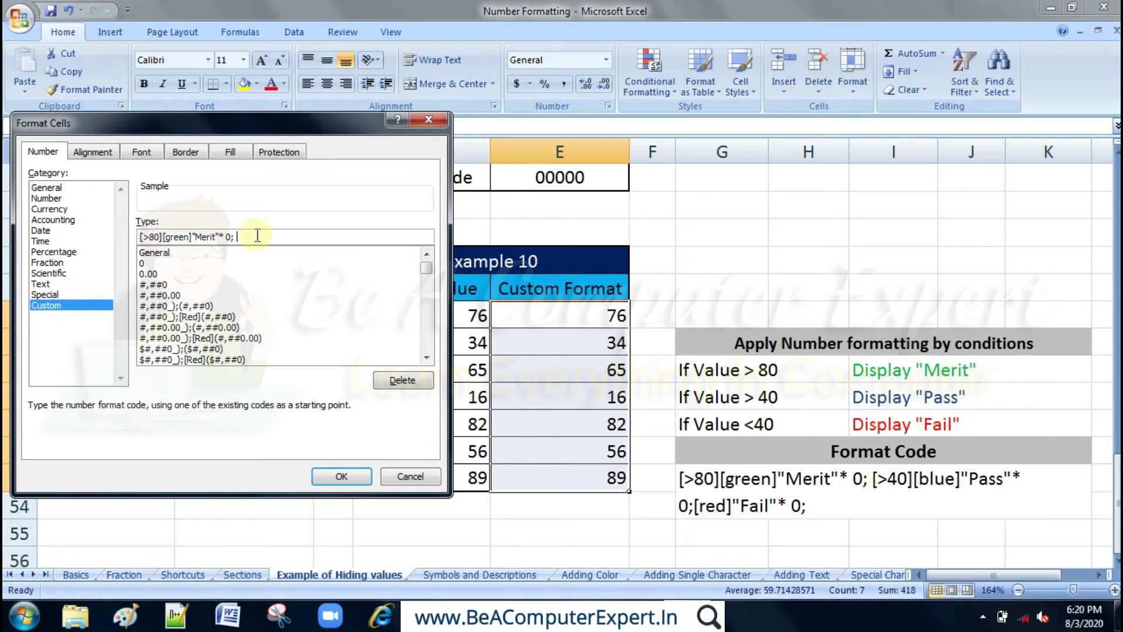
Step: Complete the custom code [>80][green]"Merit"* 0;[>40][blue]"Pass"* 0;[red]"Fail"* 0
{"action": "type", "text": "[>"}
{"action": "type", "text": "40"}
{"action": "type", "text": "]["}
{"action": "type", "text": "blue"}
{"action": "type", "text": "]"}
{"action": "type", "text": "\""}
{"action": "type", "text": "Pass"}
{"action": "type", "text": "\""}
{"action": "type", "text": "0"}
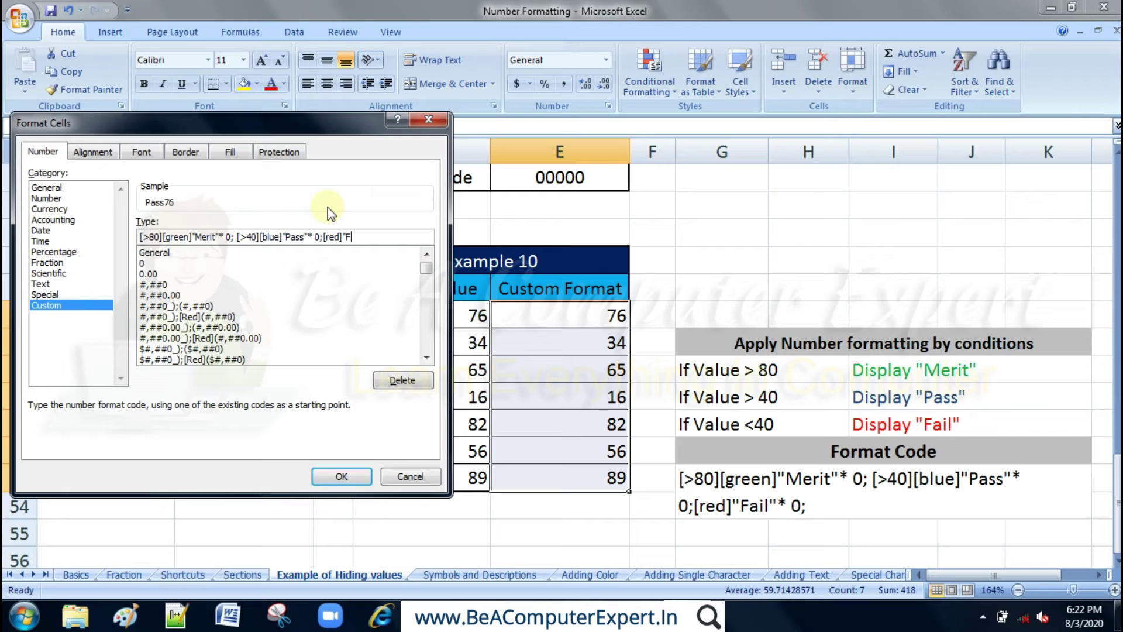
{"action": "type", "text": "\""}
{"action": "type", "text": "*"}
{"action": "type", "text": "0"}
{"action": "type", "text": ";"}
Step: Apply the label format and confirm cells E47–E53 still hold 76, 34, 65, 82, 56, 89
{"action": "left_click", "coordinate": [349, 478]}
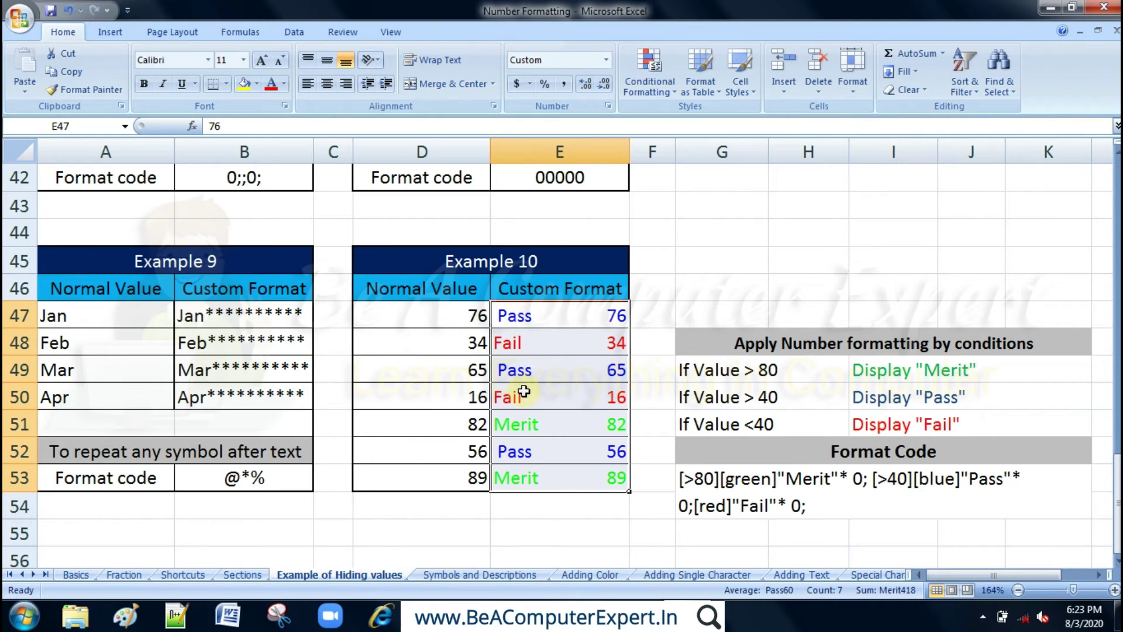
{"action": "left_click", "coordinate": [585, 422]}
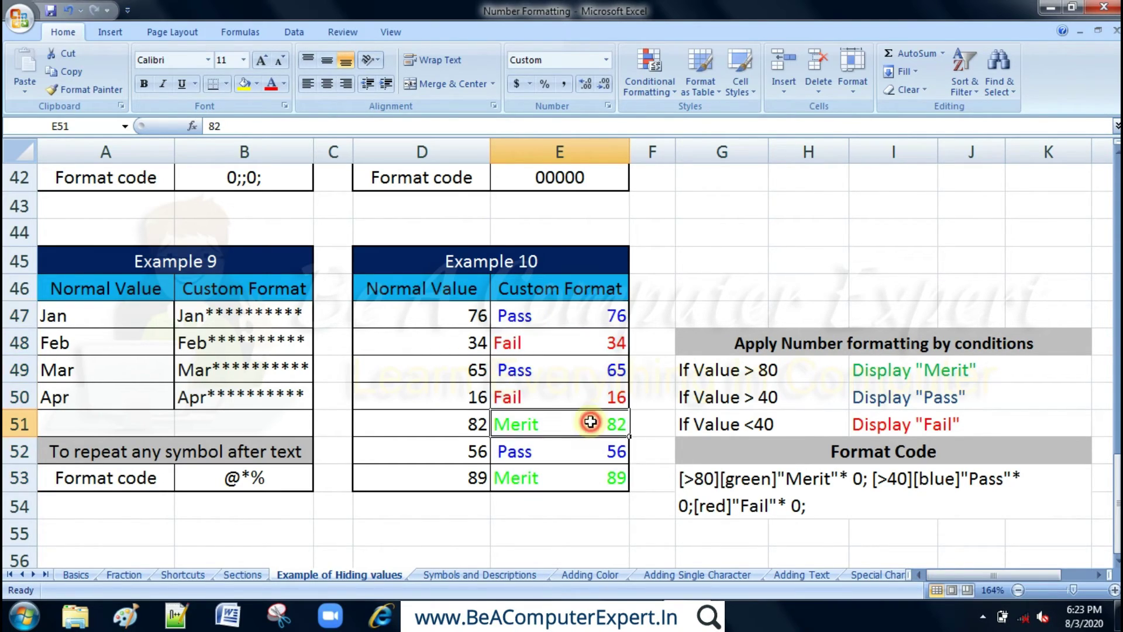
{"action": "left_click", "coordinate": [598, 475]}
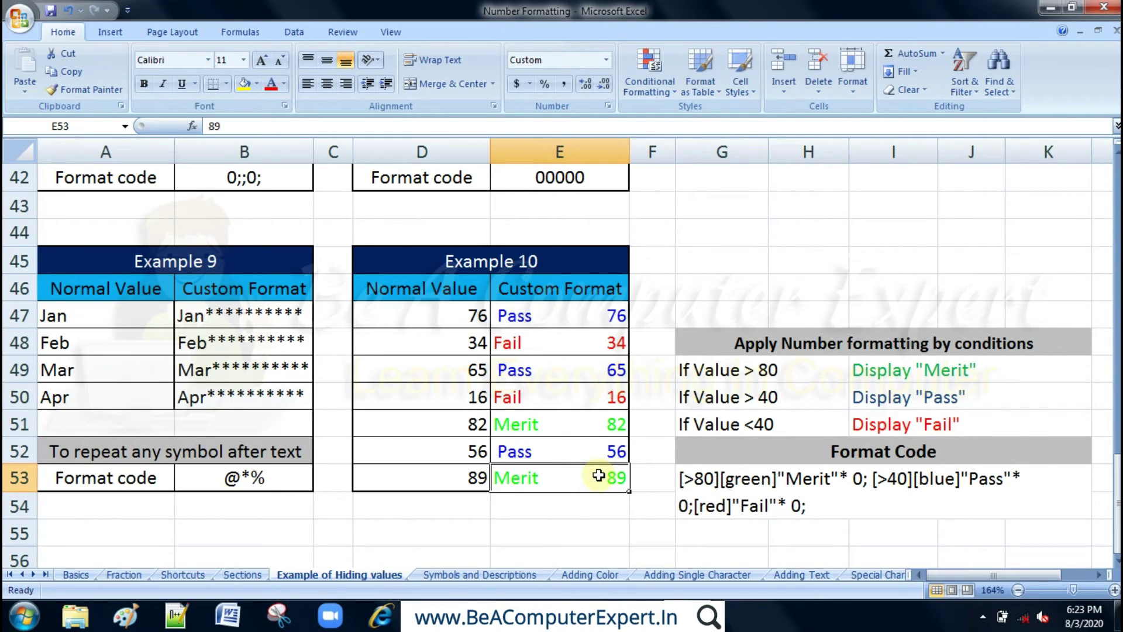
{"action": "left_click", "coordinate": [583, 448]}
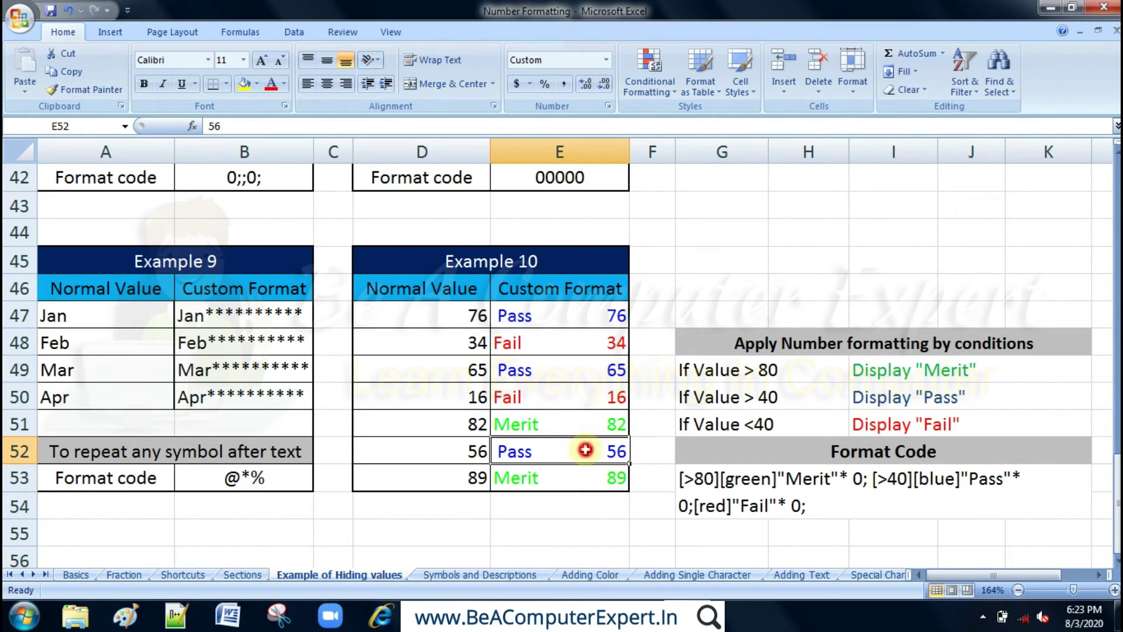
{"action": "left_click", "coordinate": [594, 372]}
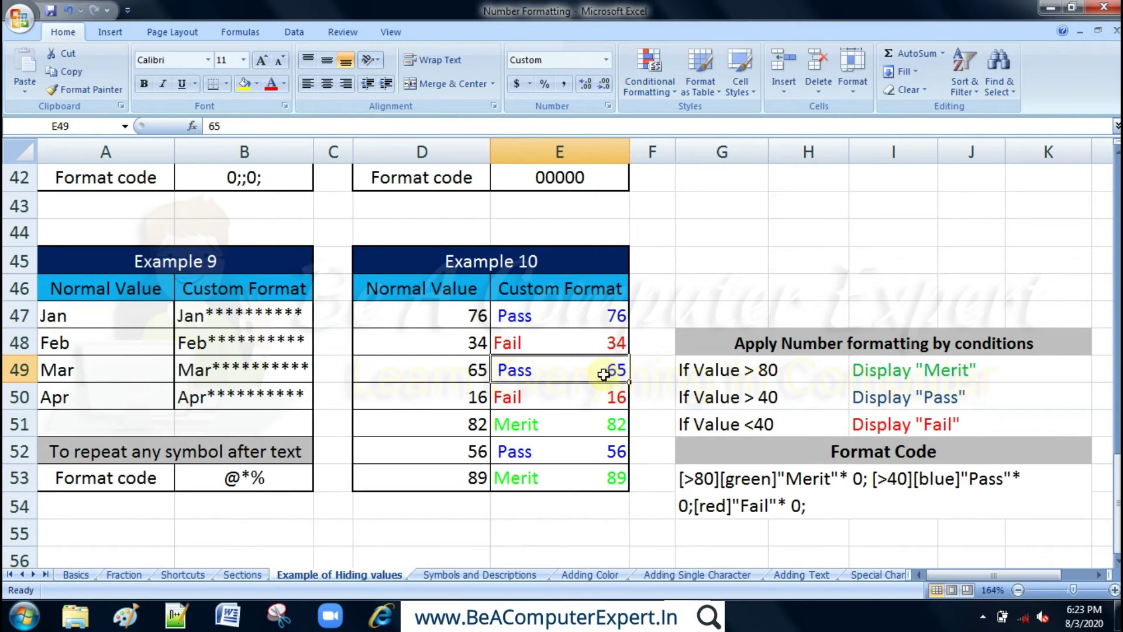
{"action": "left_click", "coordinate": [592, 316]}
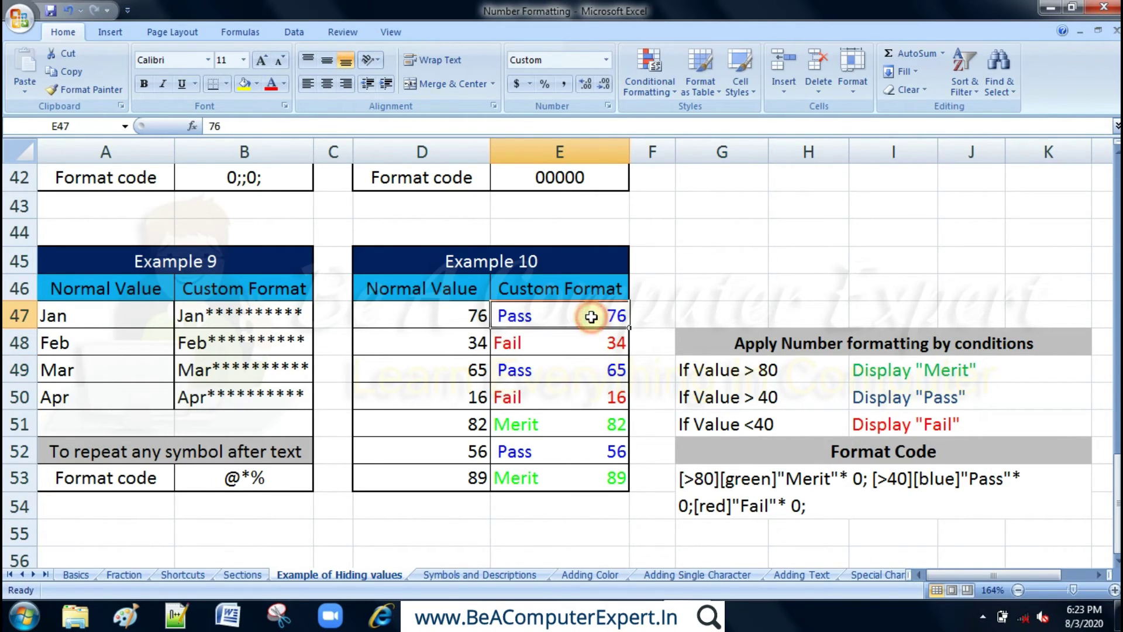
{"action": "left_click", "coordinate": [579, 363]}
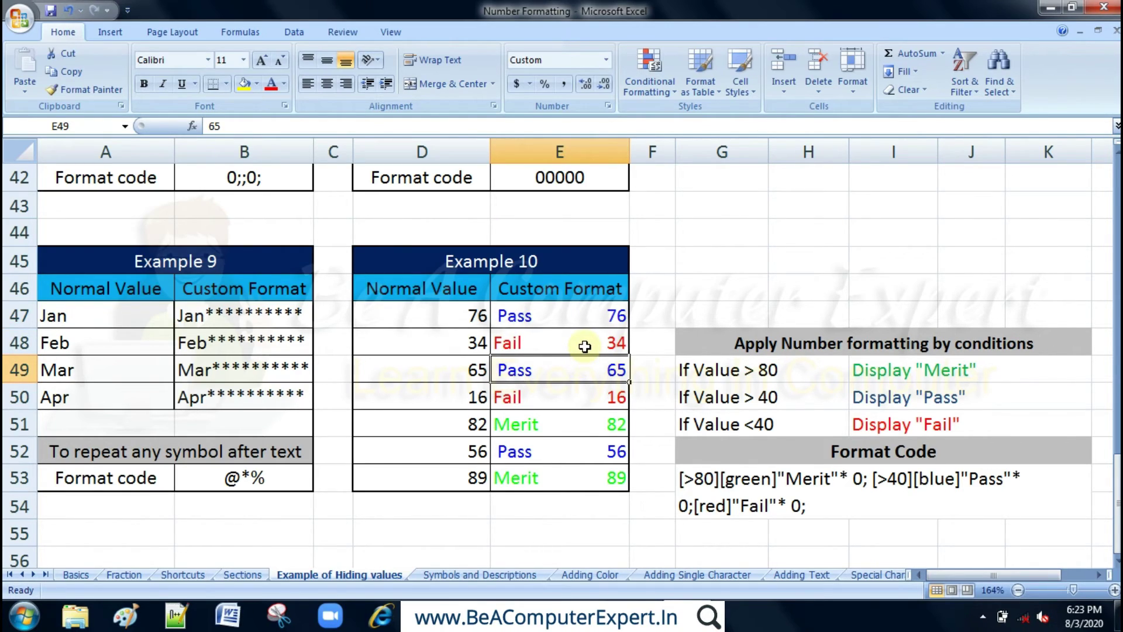
{"action": "left_click", "coordinate": [585, 346]}
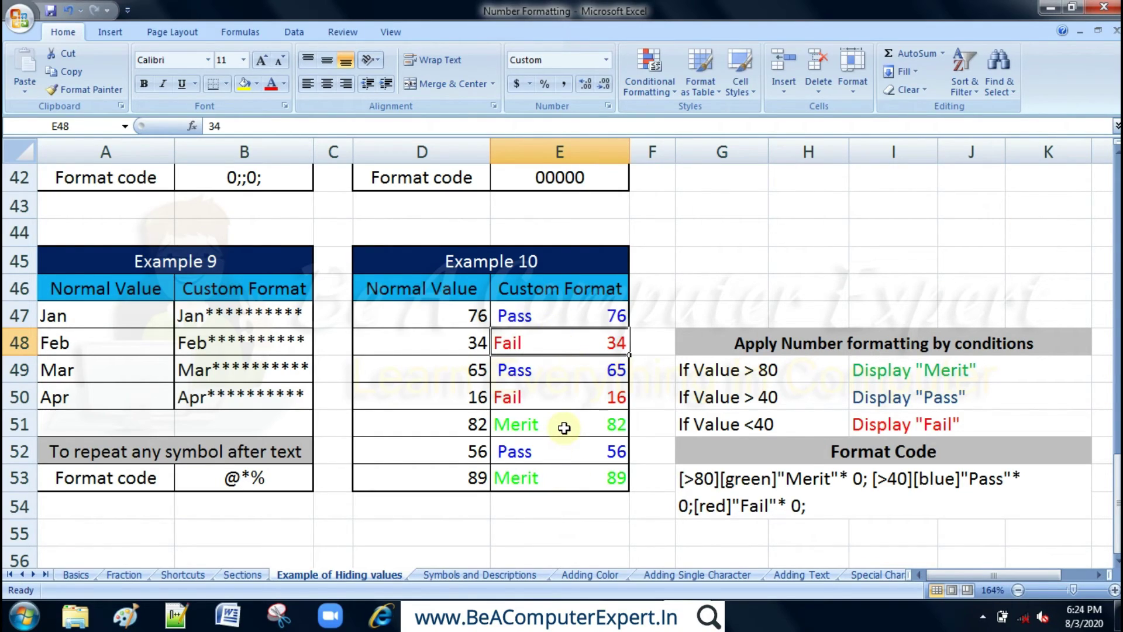
{"action": "left_click", "coordinate": [563, 400]}
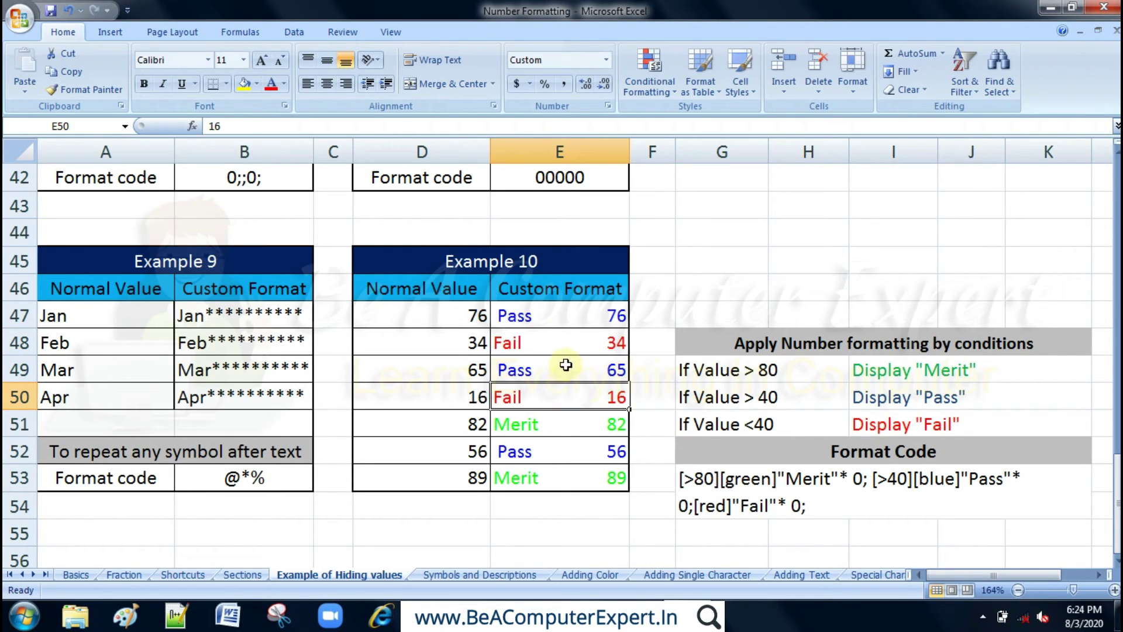
{"action": "left_click", "coordinate": [584, 339]}
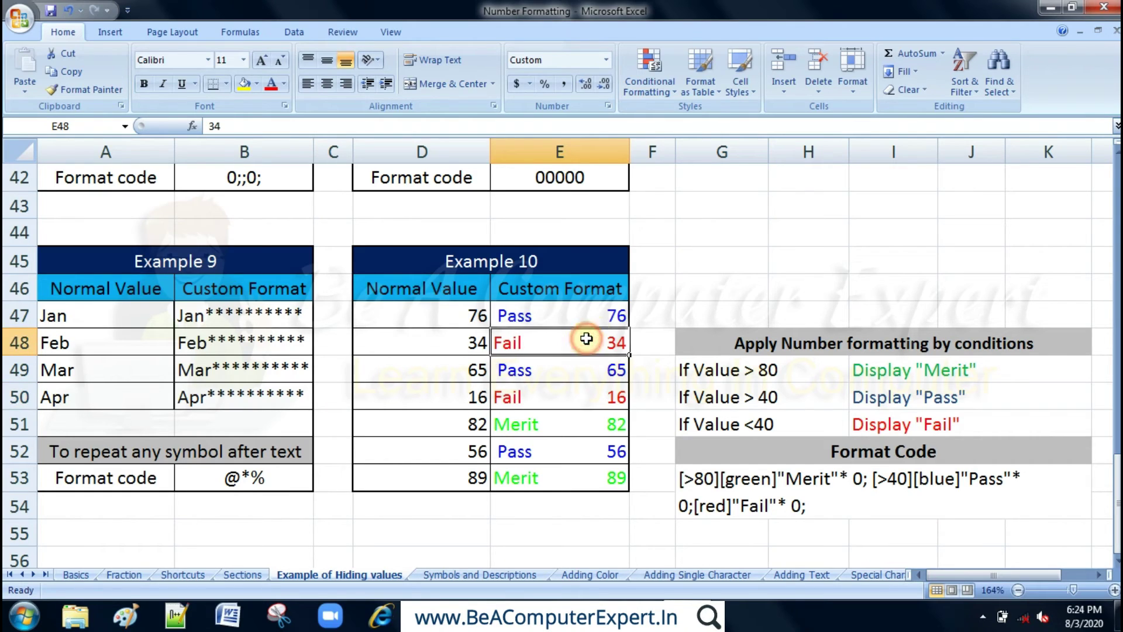
{"action": "left_click", "coordinate": [592, 319]}
{"action": "left_click", "coordinate": [602, 423]}
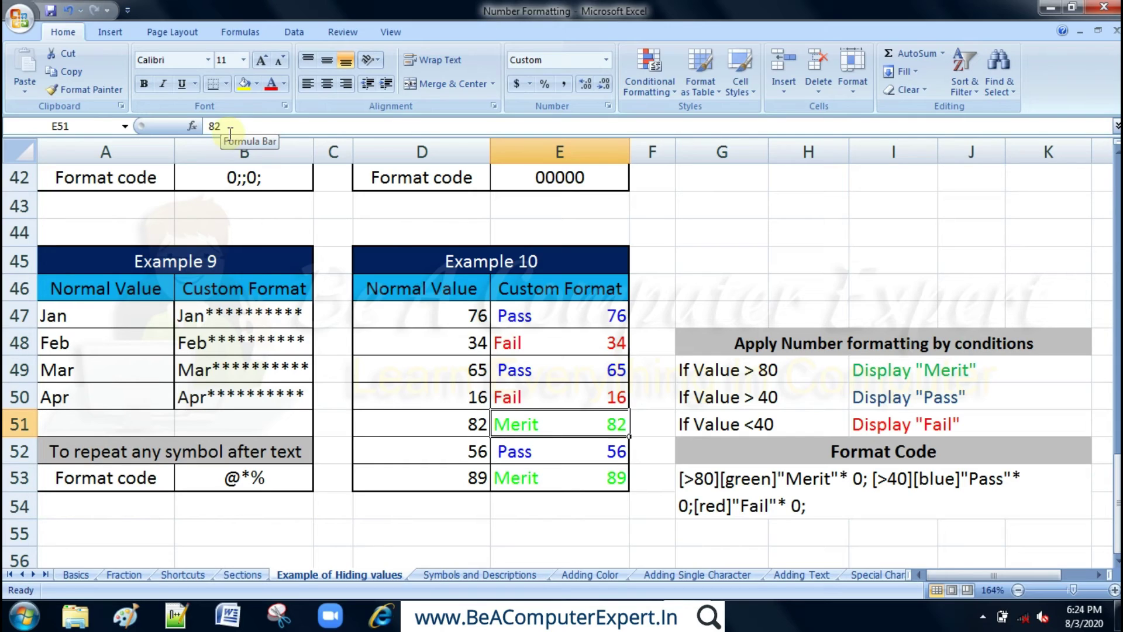
{"action": "left_click", "coordinate": [559, 321]}
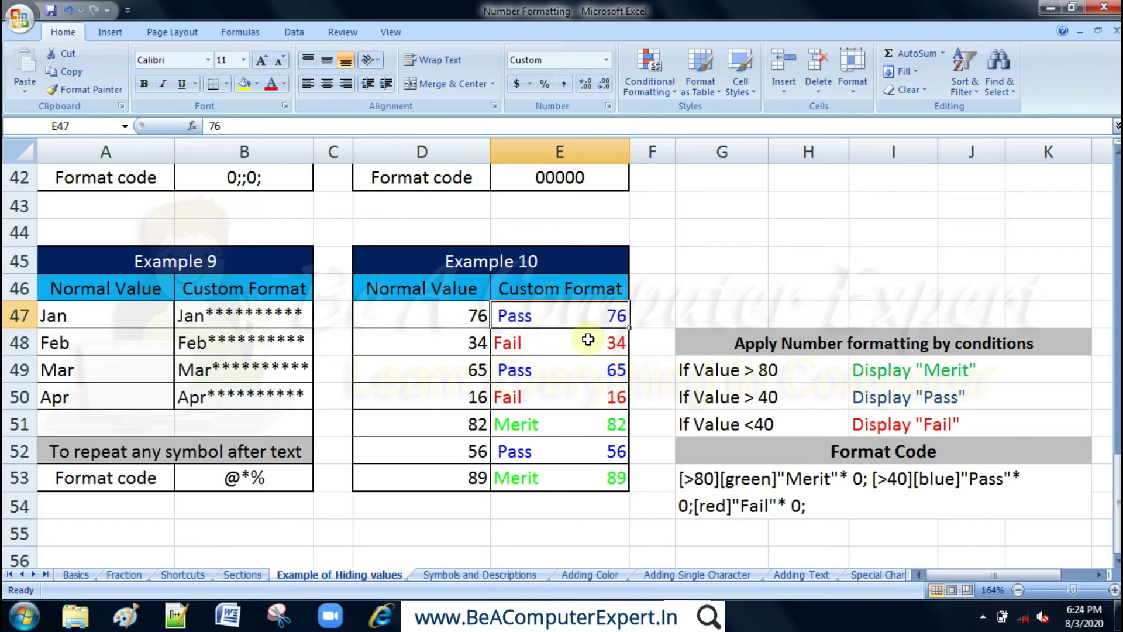
{"action": "left_click", "coordinate": [584, 343]}
{"action": "left_click", "coordinate": [610, 387]}
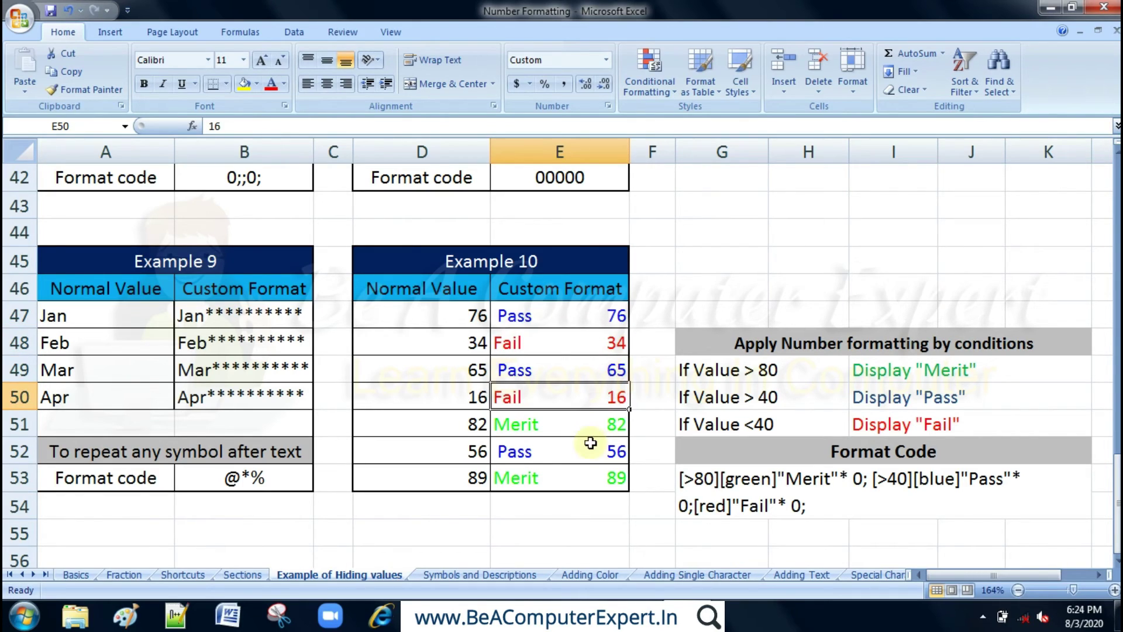
{"action": "left_click", "coordinate": [583, 444]}
{"action": "left_click", "coordinate": [582, 371]}
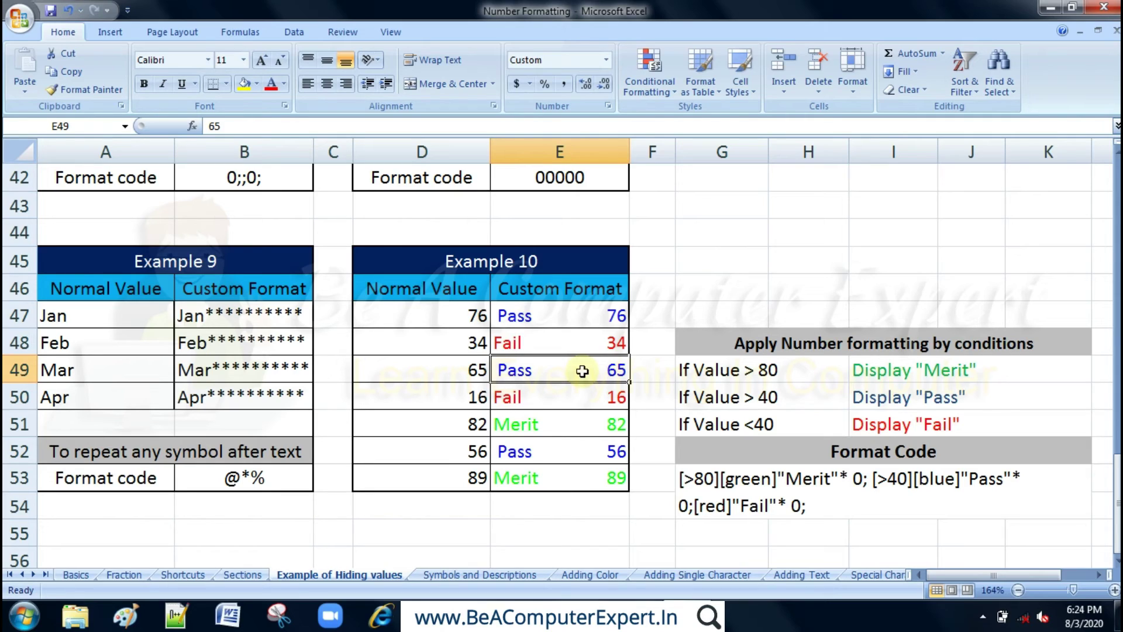
{"action": "left_click", "coordinate": [566, 311]}
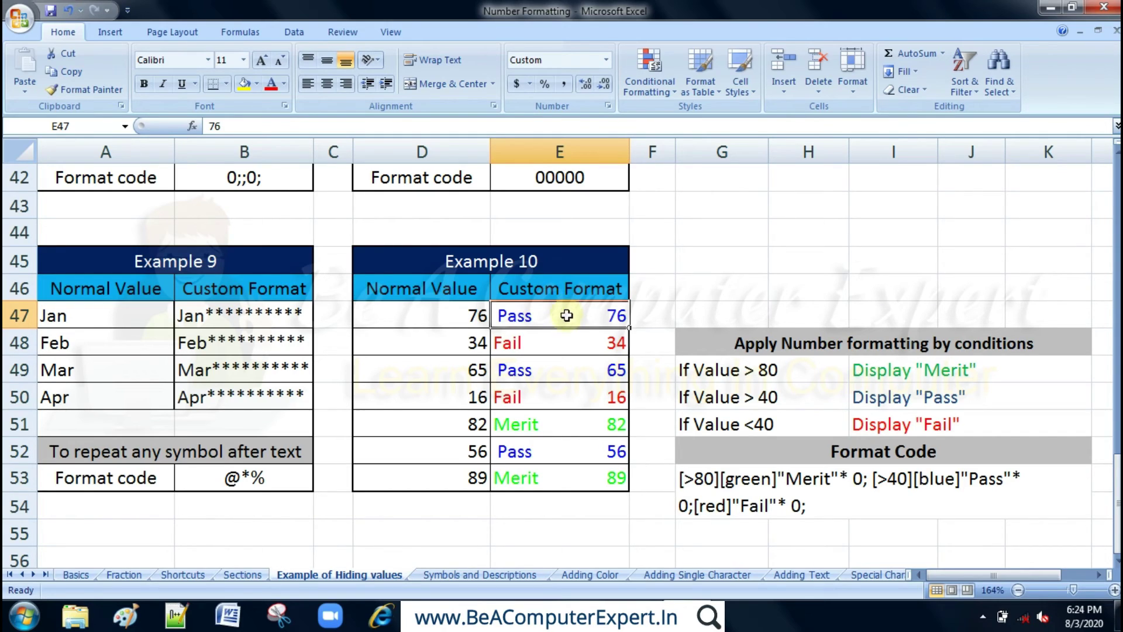
{"action": "left_click", "coordinate": [567, 478], "text": "shift"}
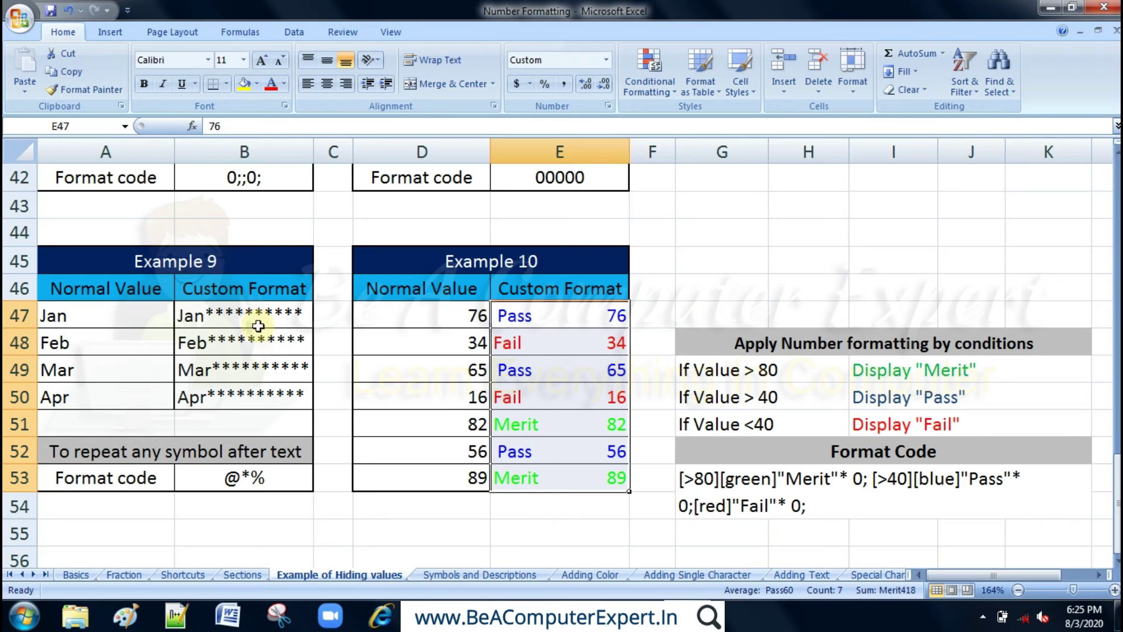
Step: Switch the Example 10 values to General, undo to restore the labels, then redo
{"action": "left_click", "coordinate": [607, 59]}
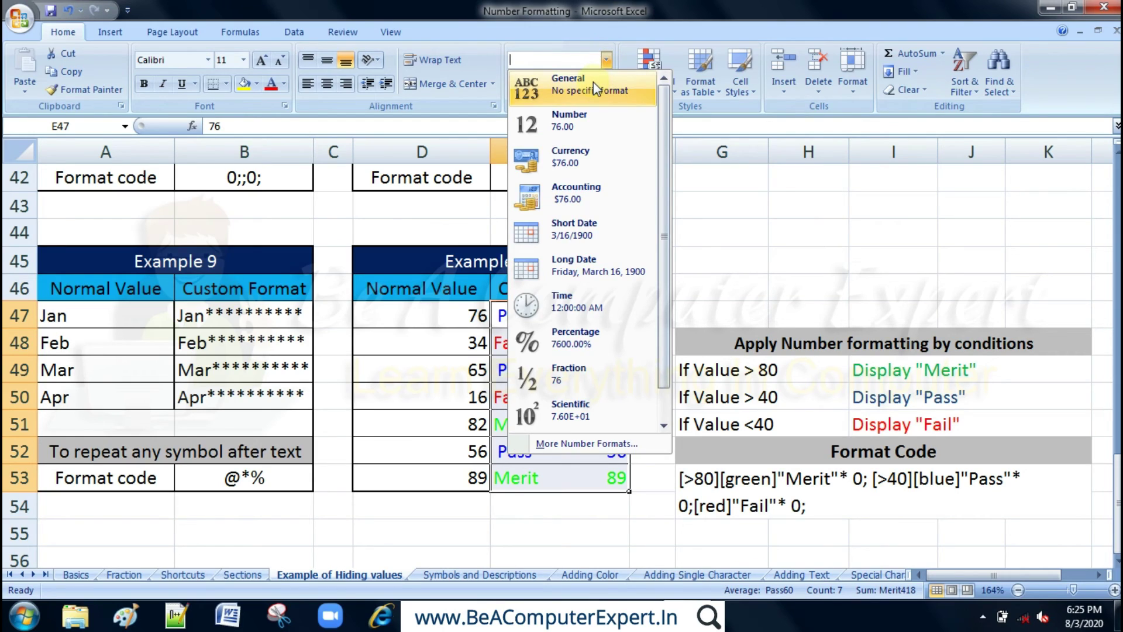
{"action": "left_click", "coordinate": [593, 85]}
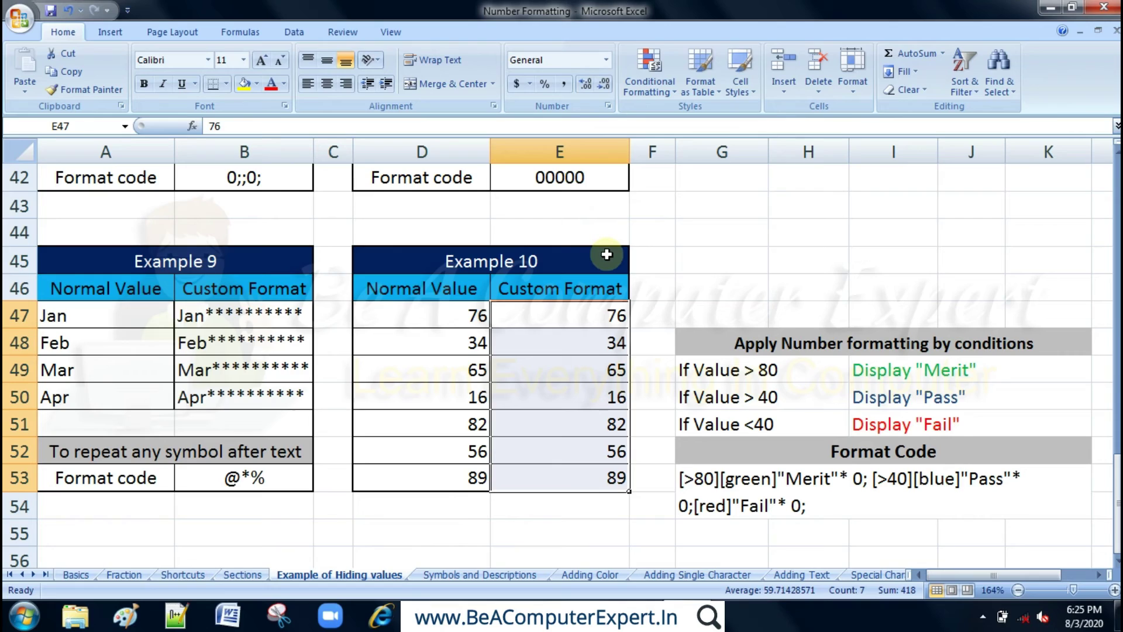
{"action": "key", "text": "ctrl+z"}
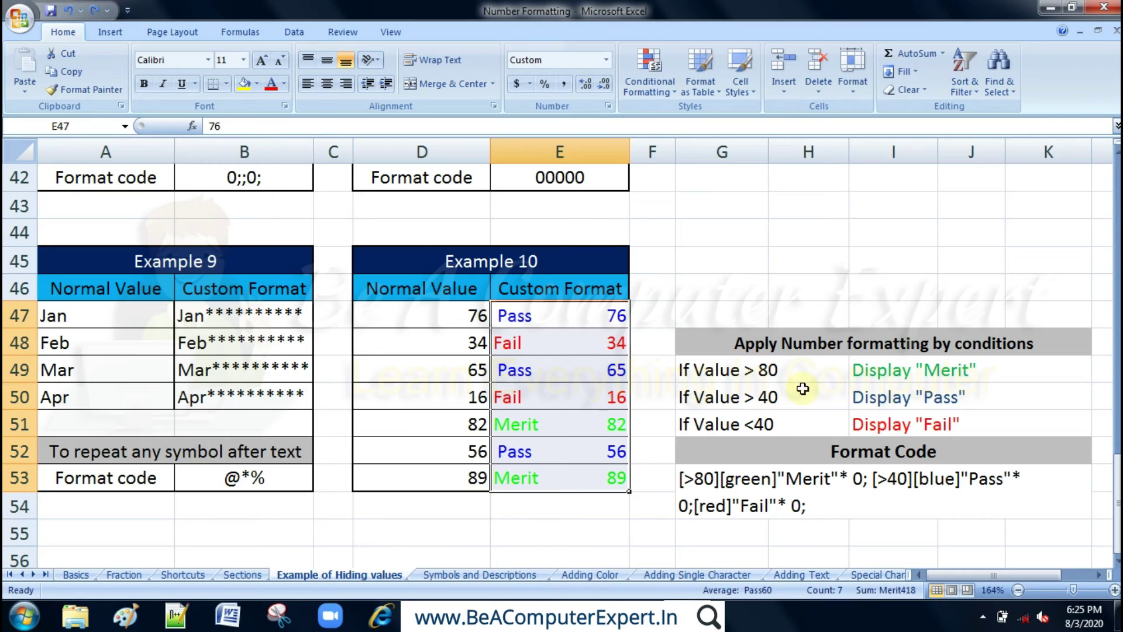
{"action": "key", "text": "ctrl+y"}
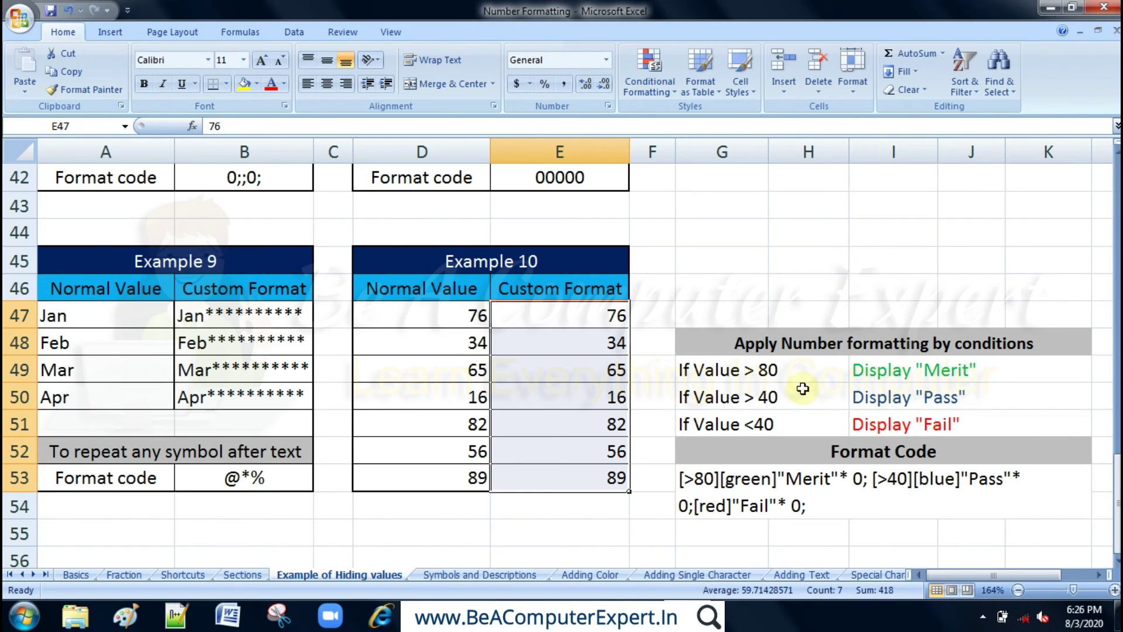
{"action": "left_click", "coordinate": [707, 292]}
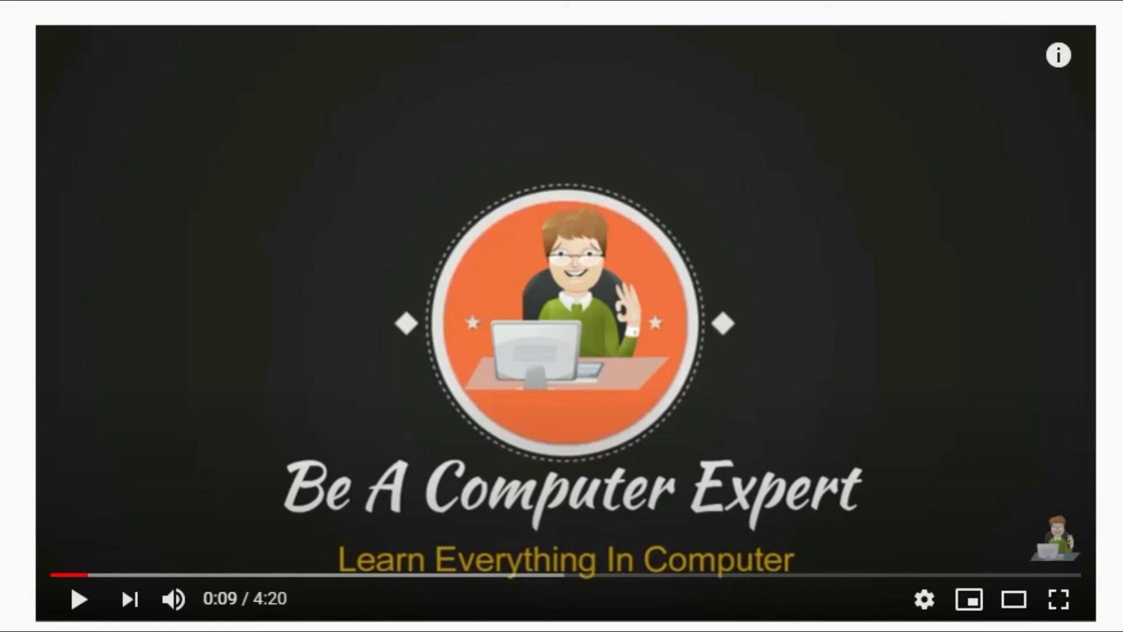
Step: Subscribe to the channel with All notifications on and like the video
{"action": "scroll", "coordinate": [561, 351], "scroll_direction": "down", "scroll_amount": 3}
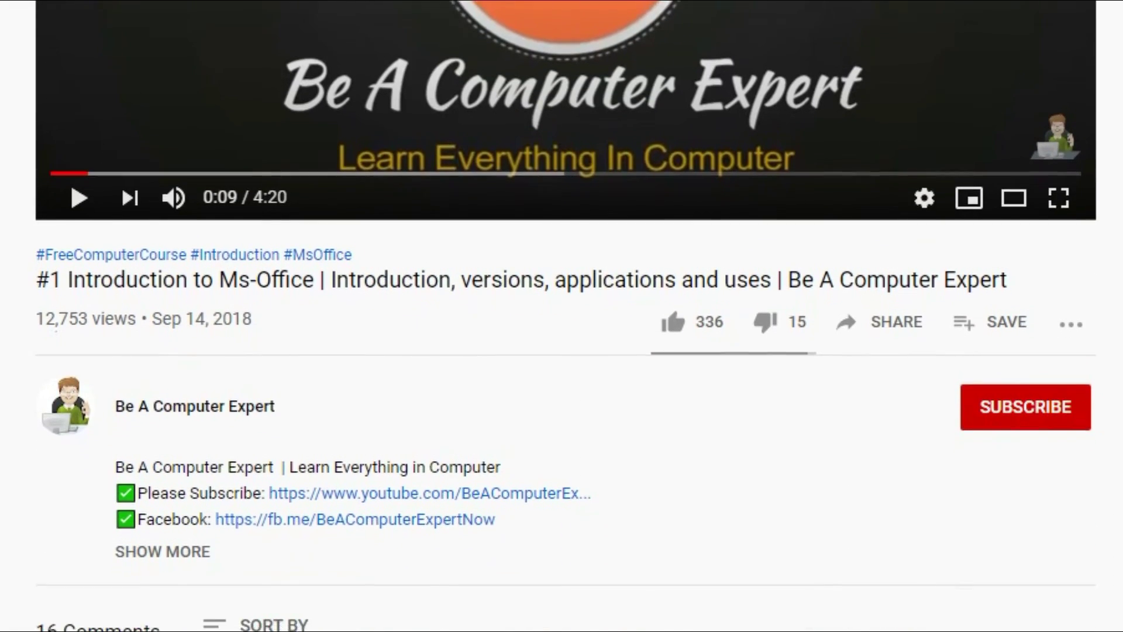
{"action": "left_click", "coordinate": [1007, 405]}
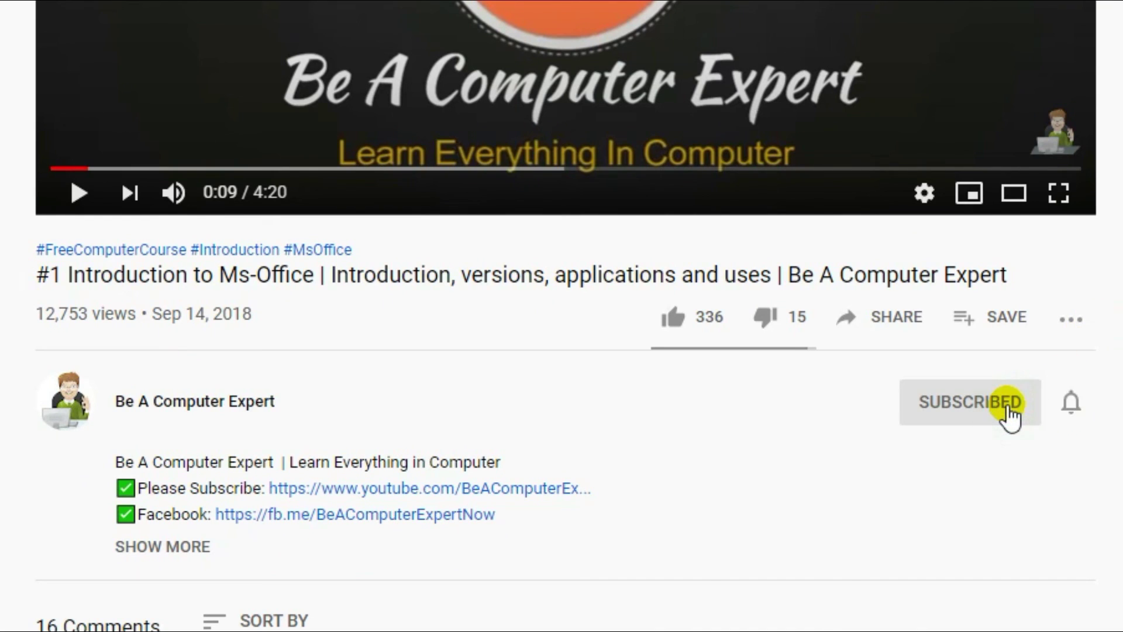
{"action": "left_click", "coordinate": [1074, 404]}
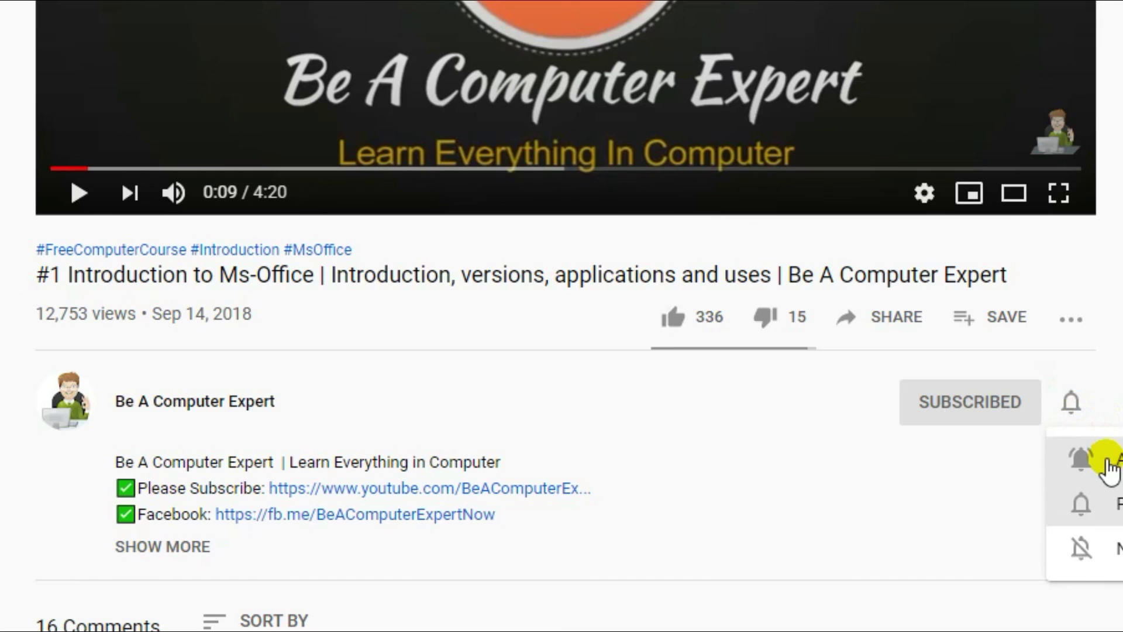
{"action": "left_click", "coordinate": [1107, 461]}
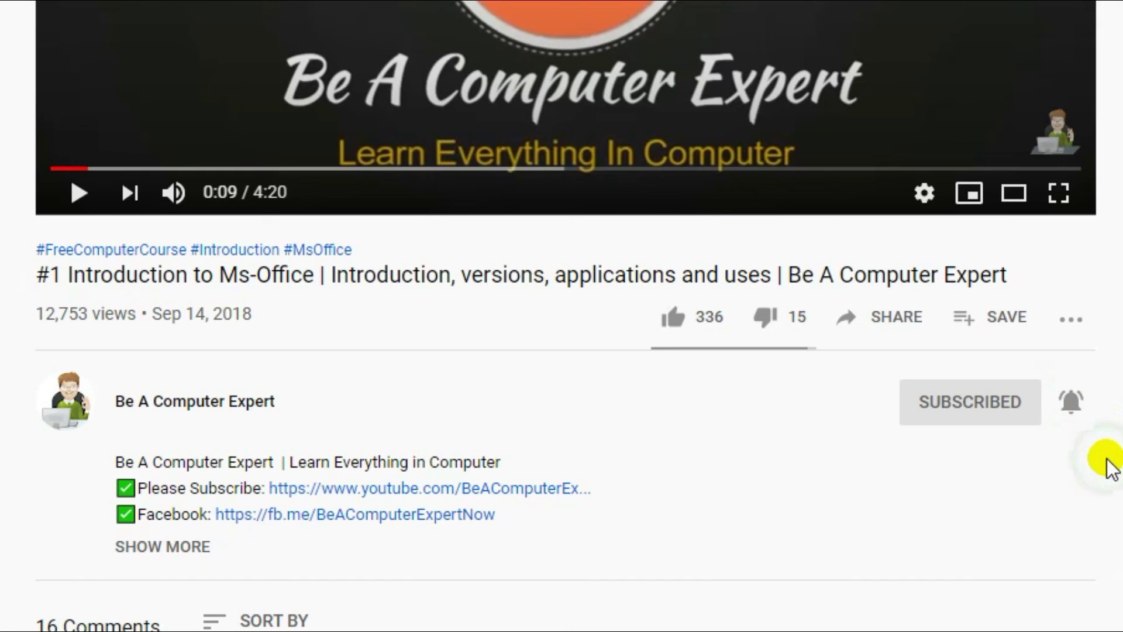
{"action": "left_click", "coordinate": [676, 318]}
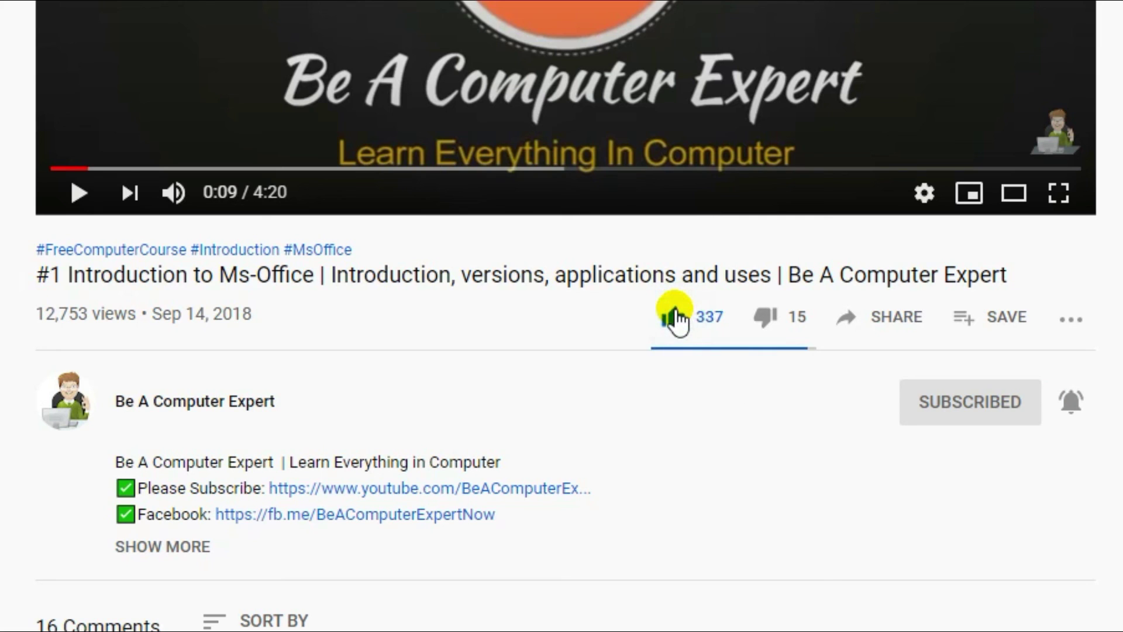
Step: Start a public comment reading 'Any suggestions or feedback'
{"action": "scroll", "coordinate": [708, 321], "scroll_direction": "down", "scroll_amount": 3}
{"action": "scroll", "coordinate": [170, 193], "scroll_direction": "down", "scroll_amount": 4}
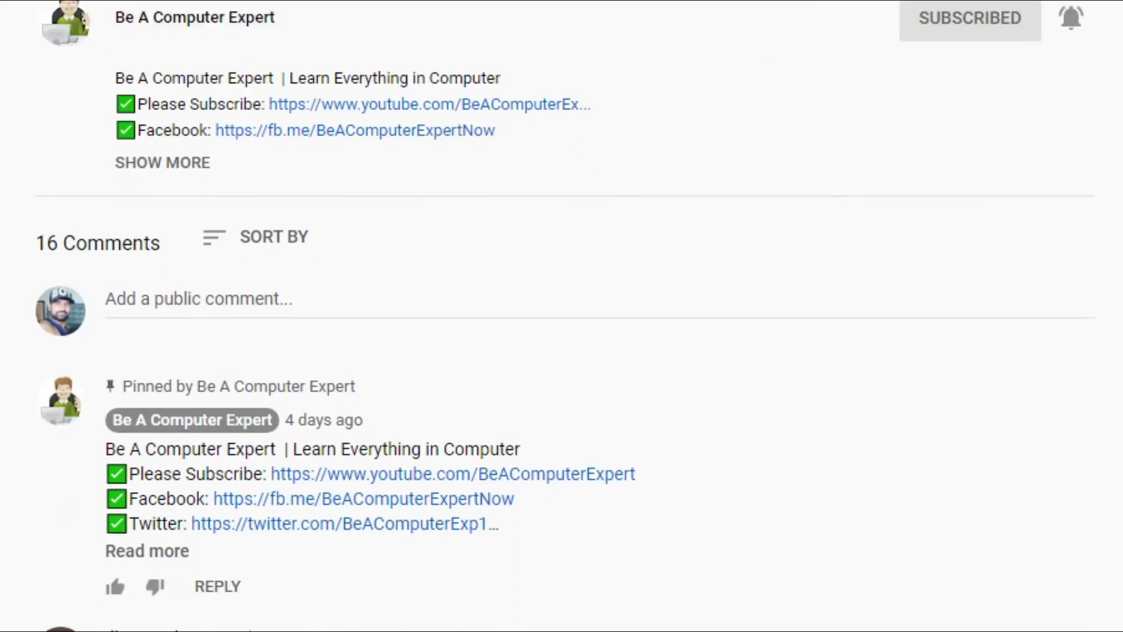
{"action": "scroll", "coordinate": [170, 193], "scroll_direction": "down", "scroll_amount": 2}
{"action": "left_click", "coordinate": [168, 193]}
{"action": "type", "text": "Any suggest"}
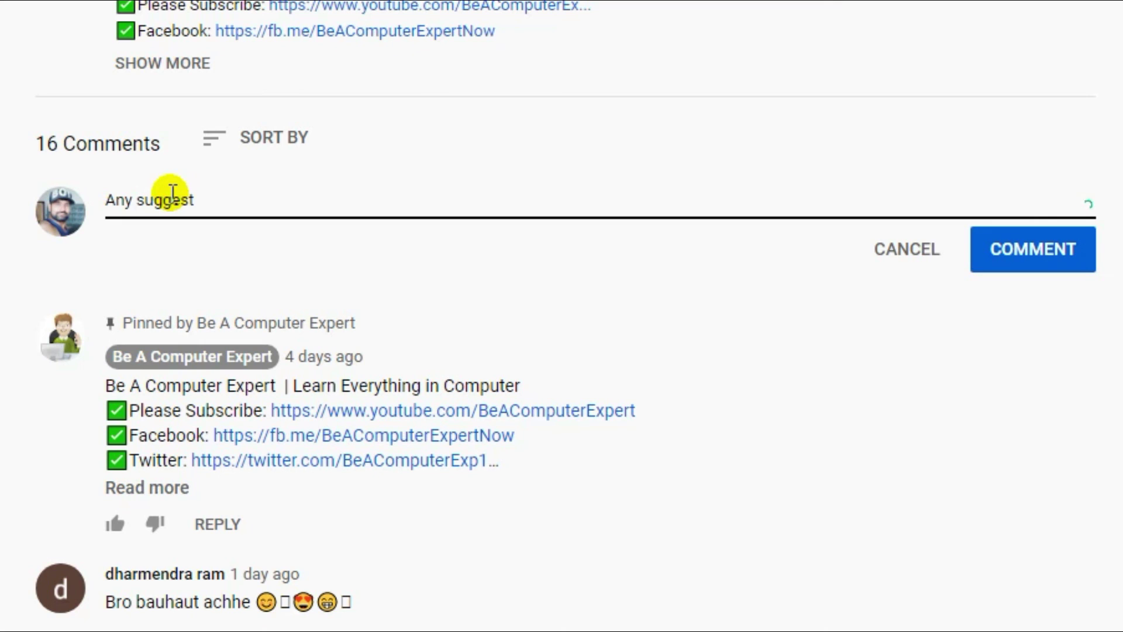
{"action": "type", "text": "ions or feedback"}
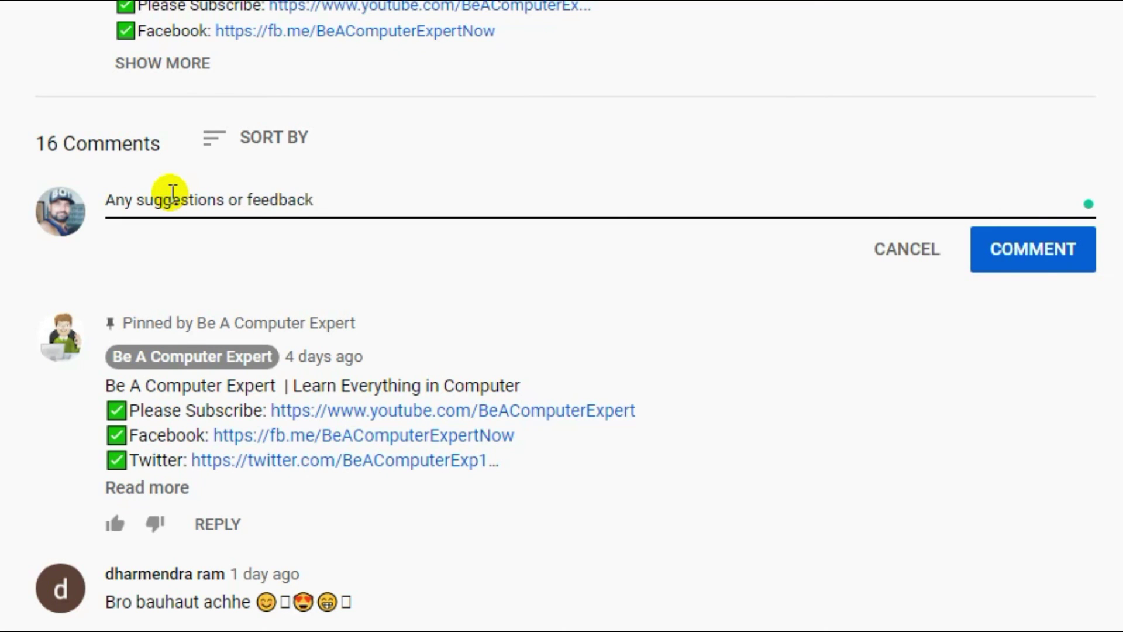